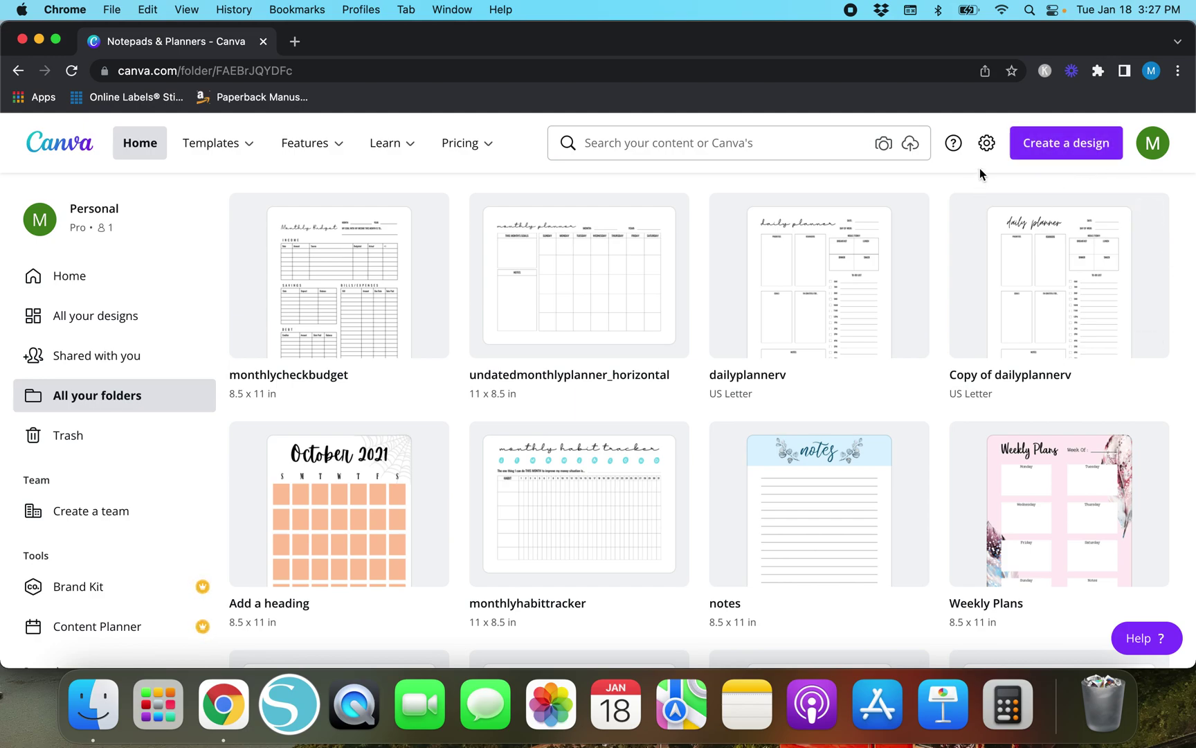
Create a custom-size design 8.5 in wide by 11 in tall
left_click(1091, 151)
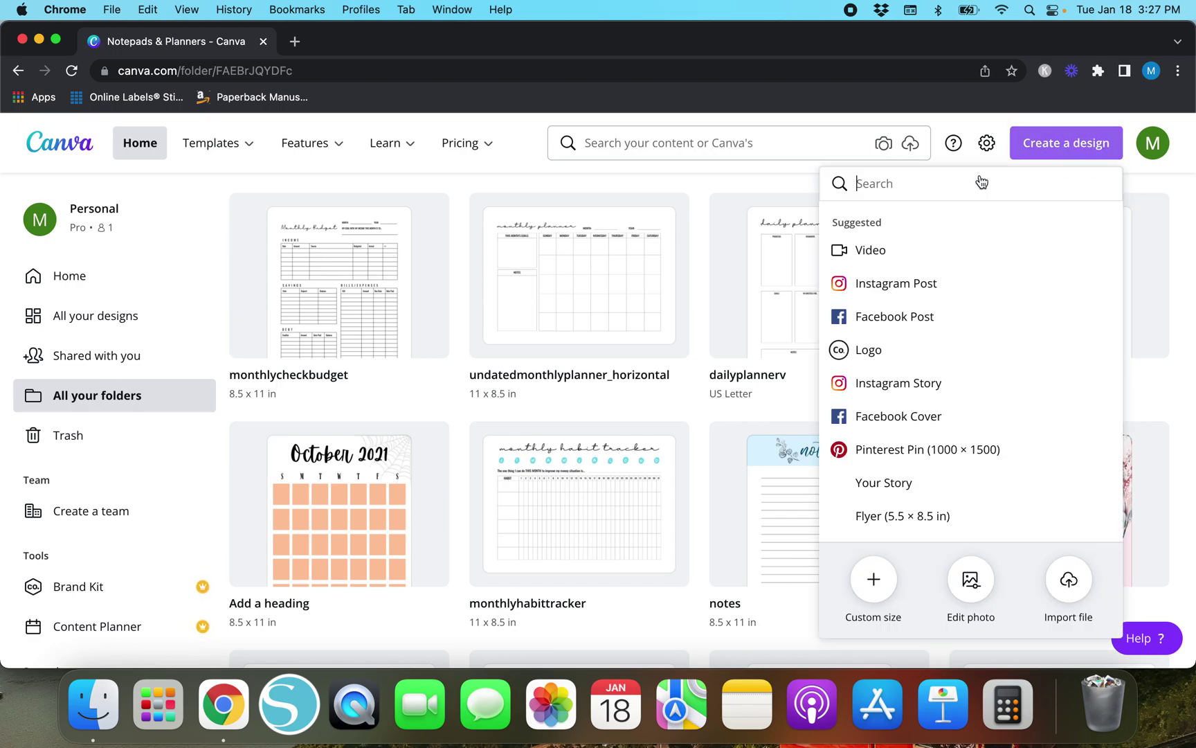
left_click(874, 580)
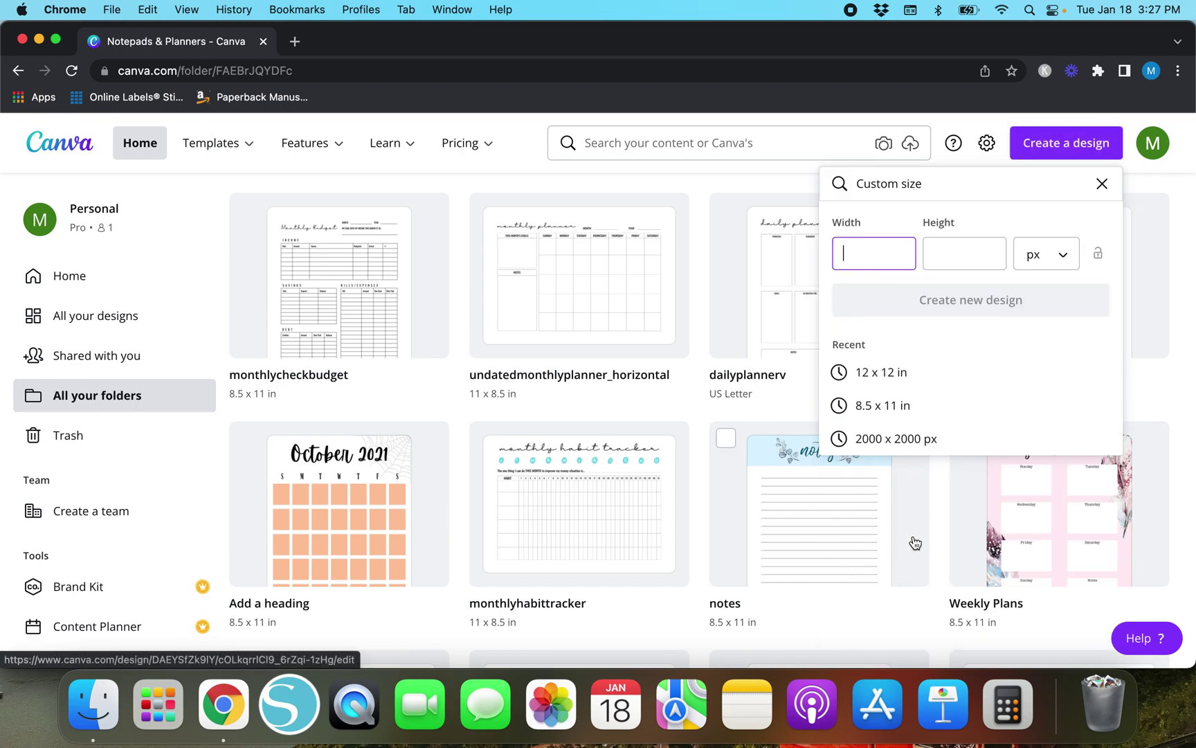
left_click(1055, 263)
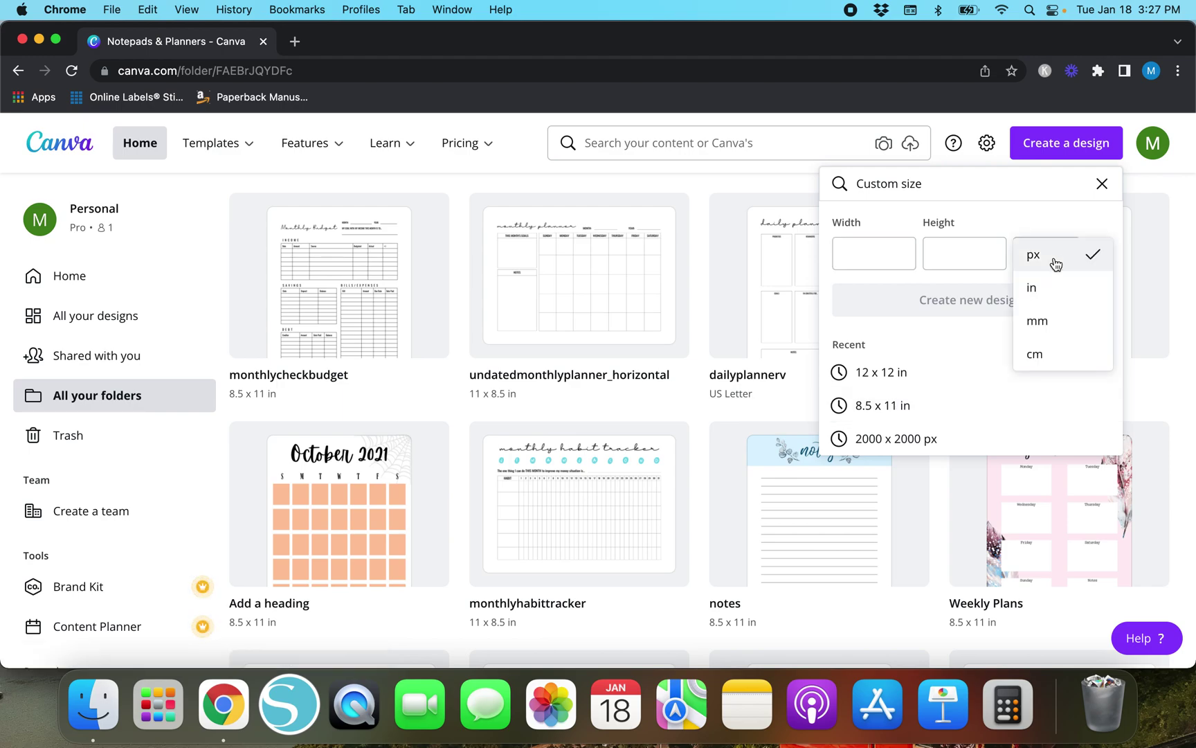
left_click(1050, 294)
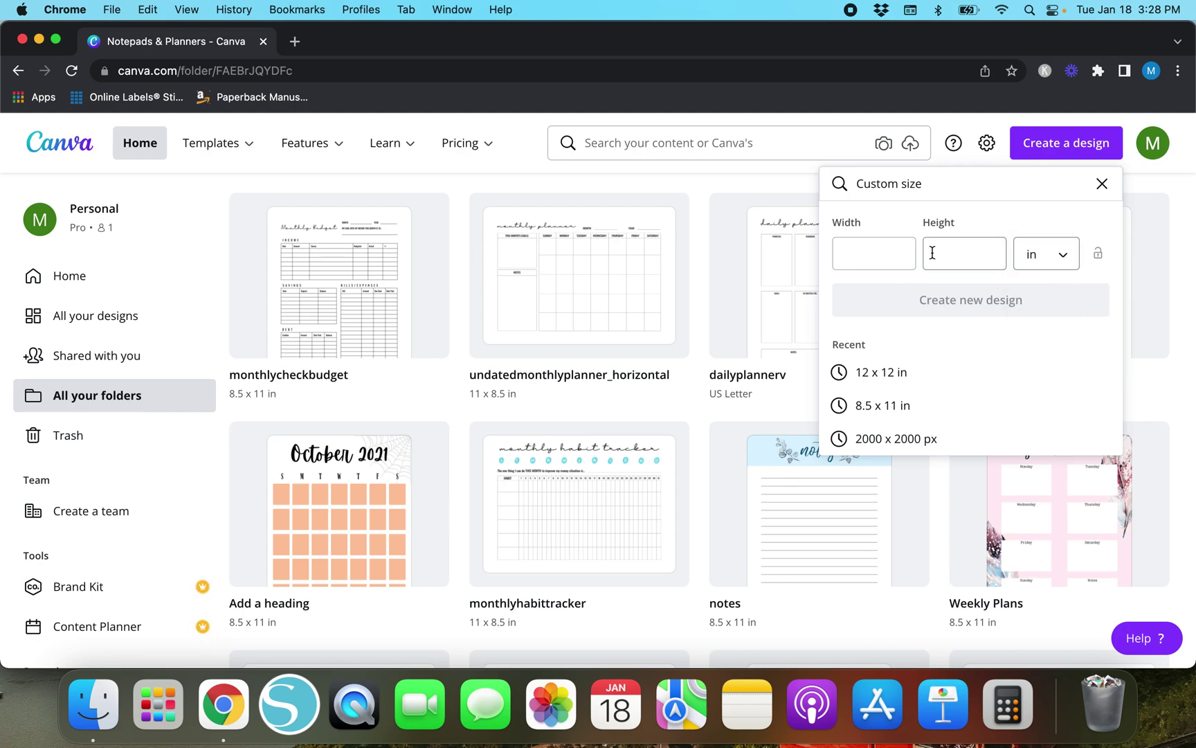
left_click(889, 257)
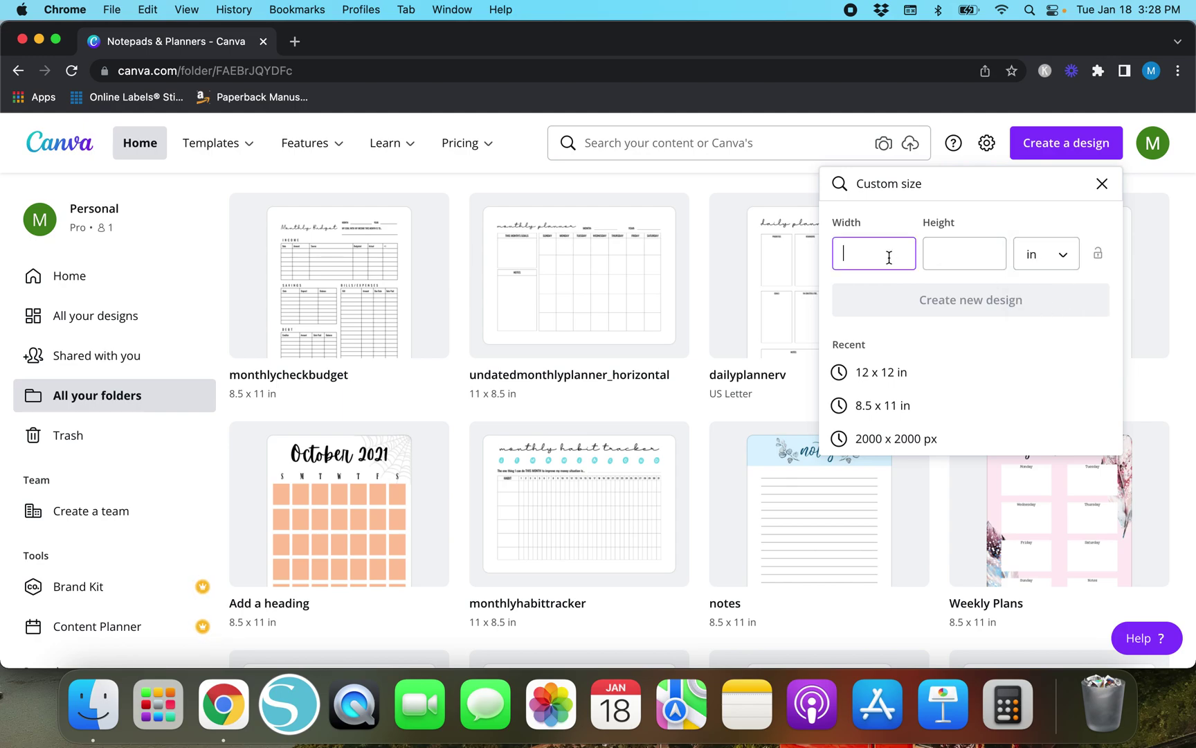
type("8.5")
key("Tab")
type("11")
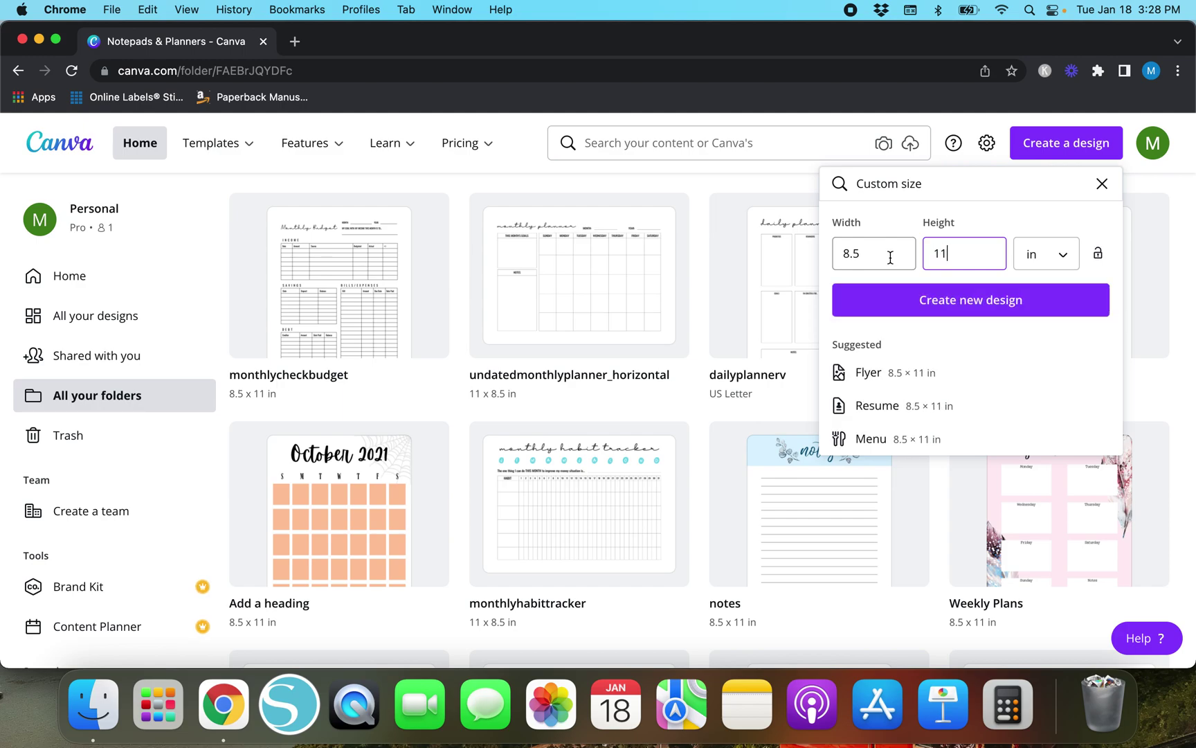
left_click(931, 301)
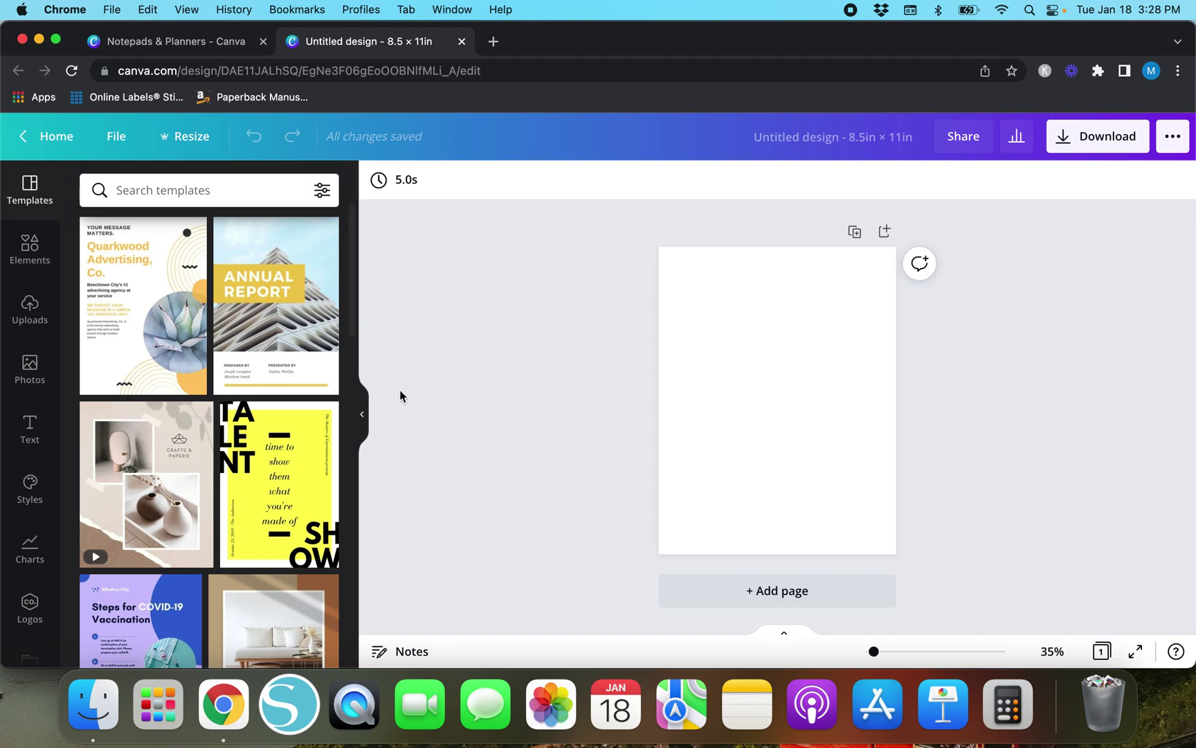
Open the Elements library and scroll through its sections
left_click(32, 258)
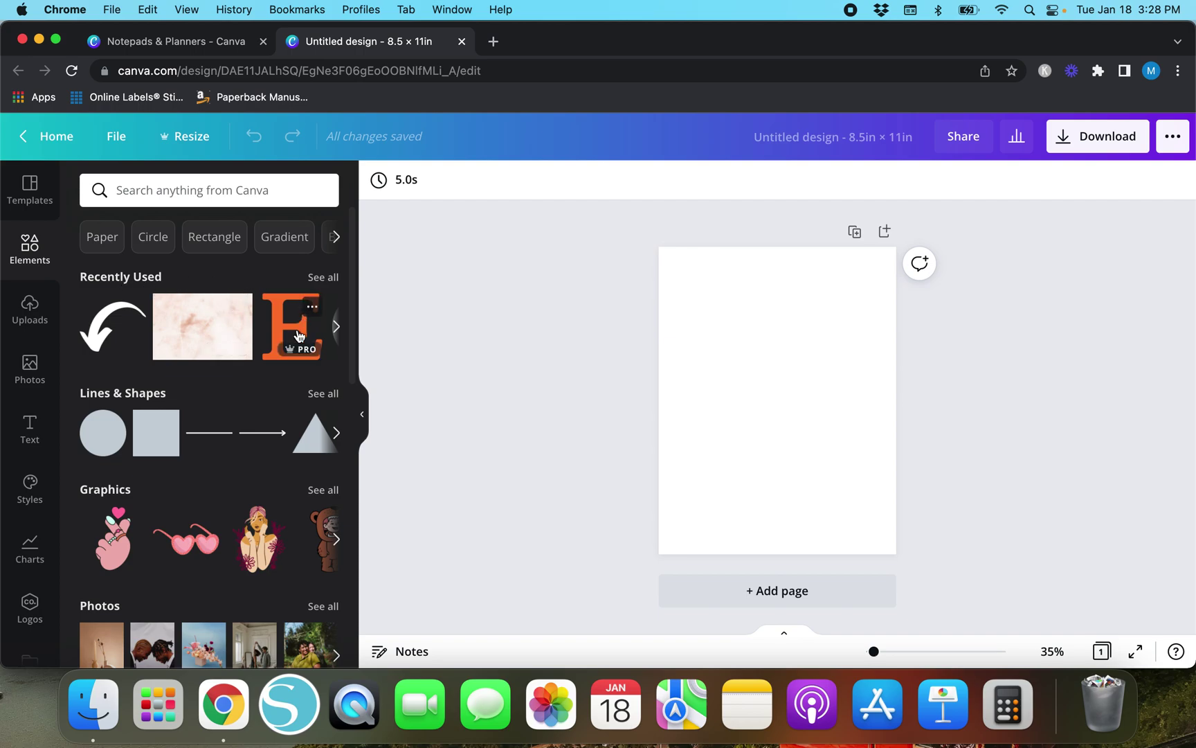
scroll(181, 470, "down", 3)
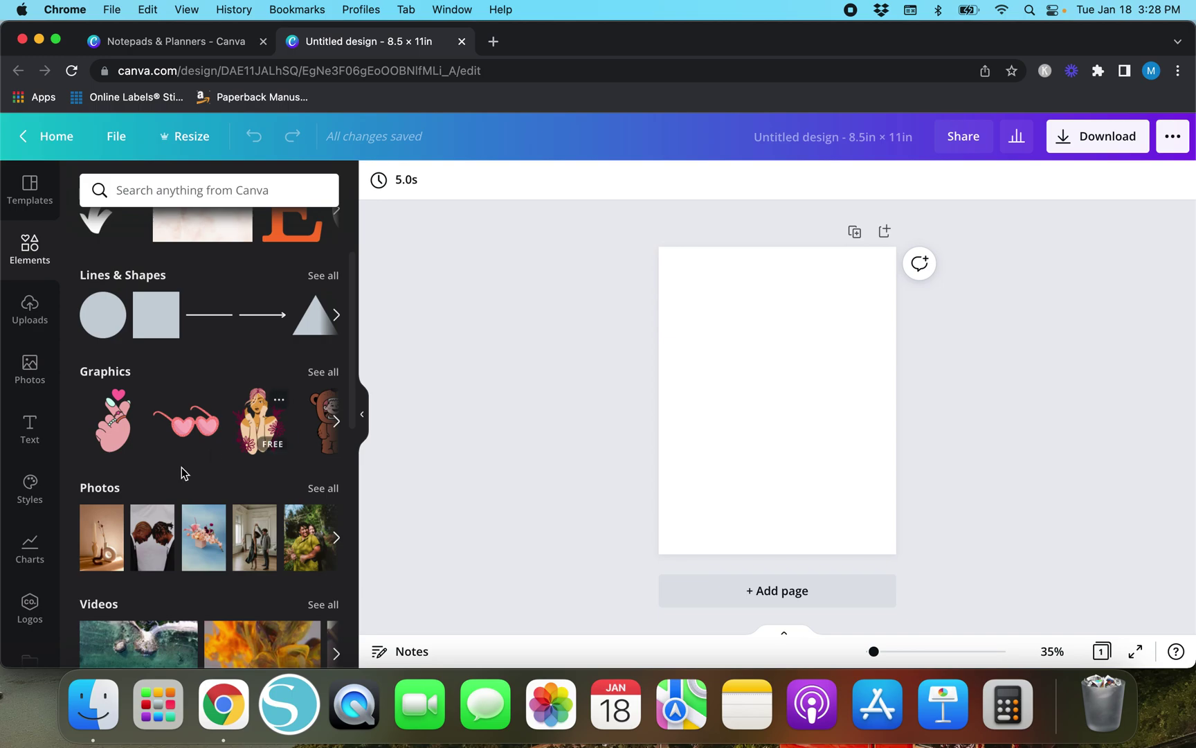
scroll(181, 467, "down", 10)
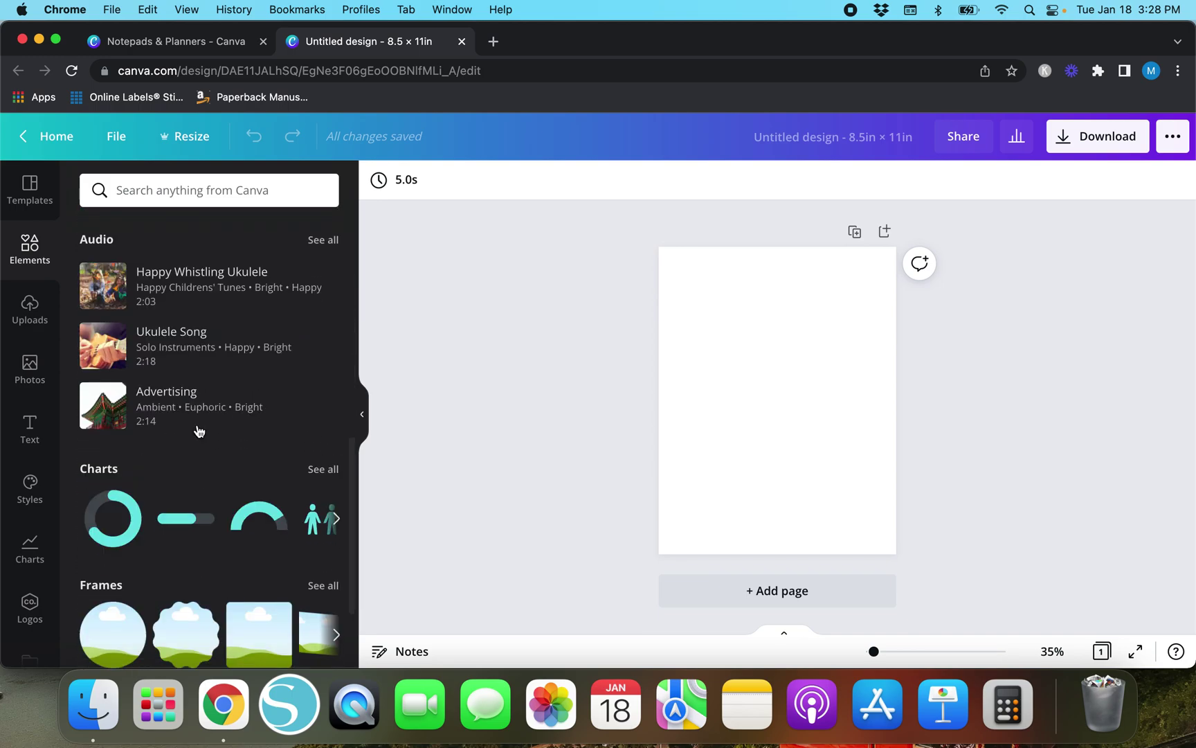
scroll(201, 551, "down", 2)
scroll(199, 557, "up", 15)
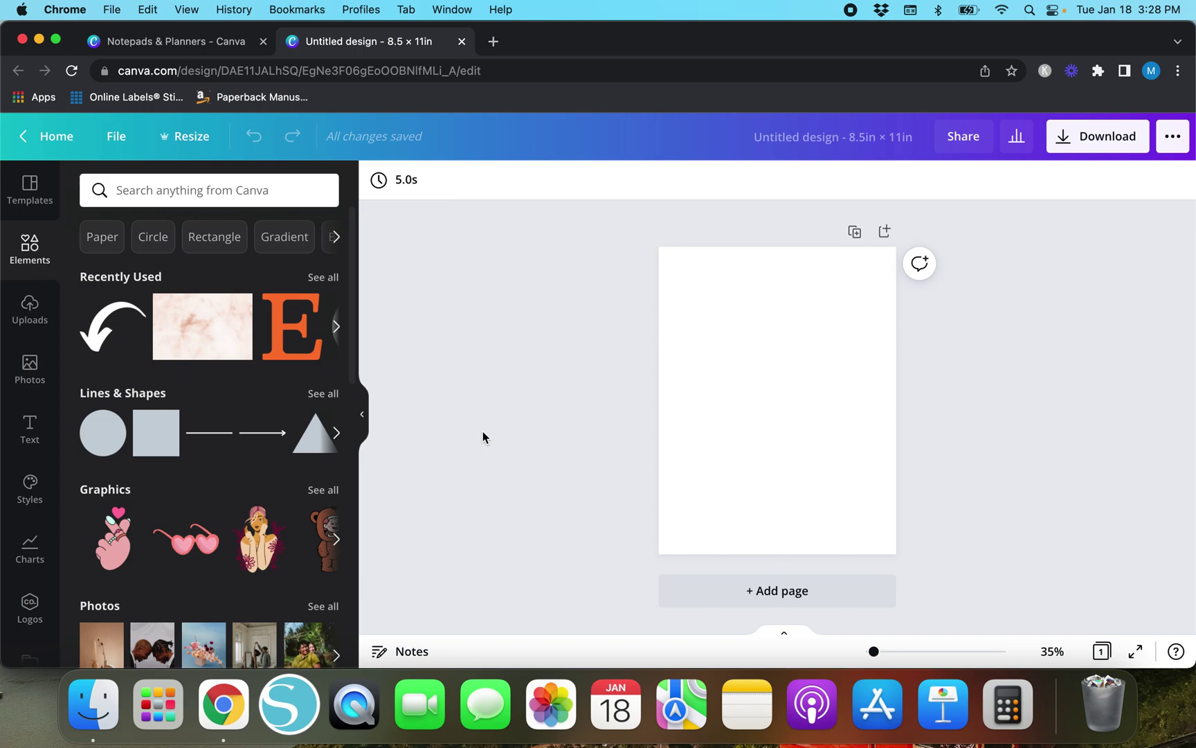
Add a horizontal line near the top of the page and duplicate it with Cmd+D
left_click_drag(789, 430, 875, 271)
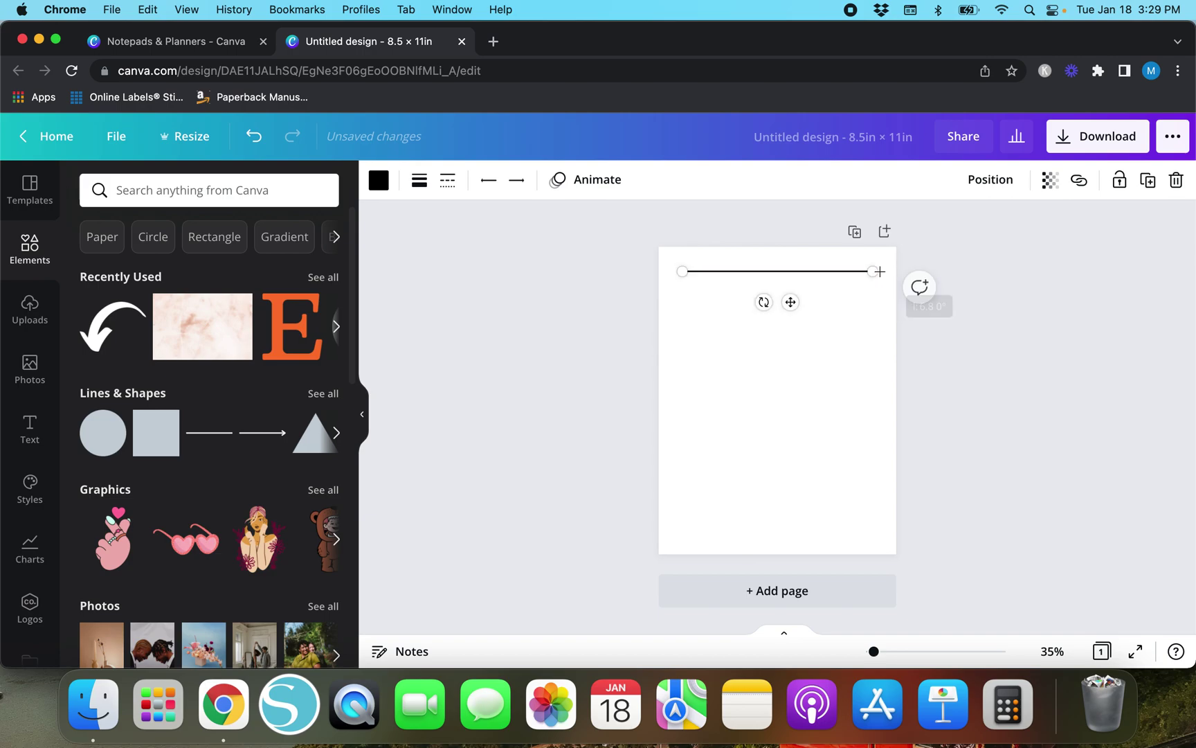
left_click(558, 344)
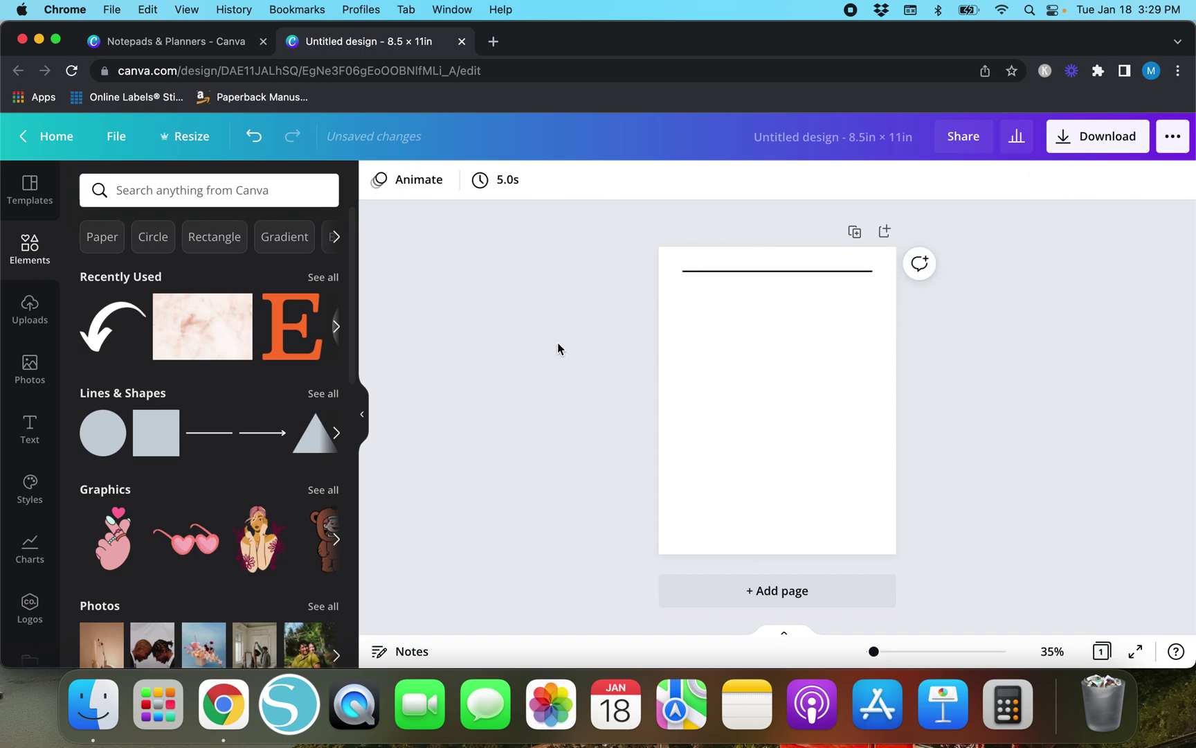
left_click(722, 272)
key("super+d")
key("super+d")
key("super+d")
key("super+d")
key("super+d")
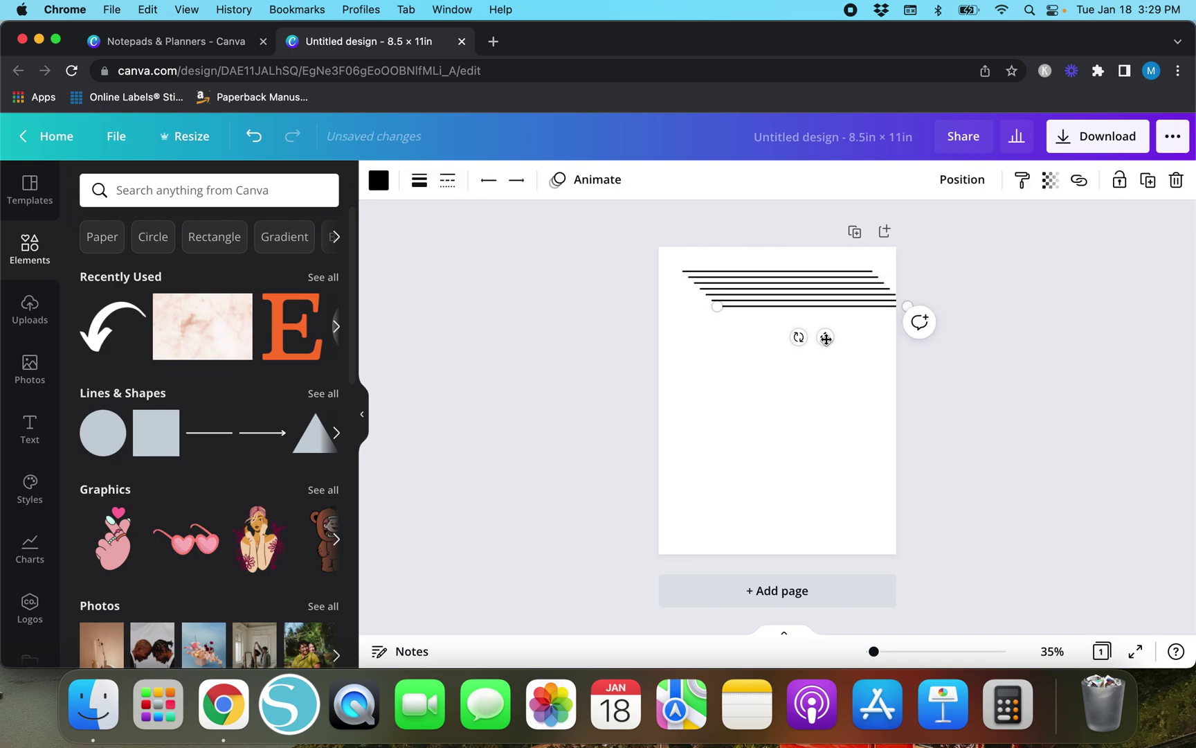
Drag the line copies down into seven evenly spaced rows
left_click_drag(819, 331, 790, 414)
left_click_drag(788, 299, 755, 361)
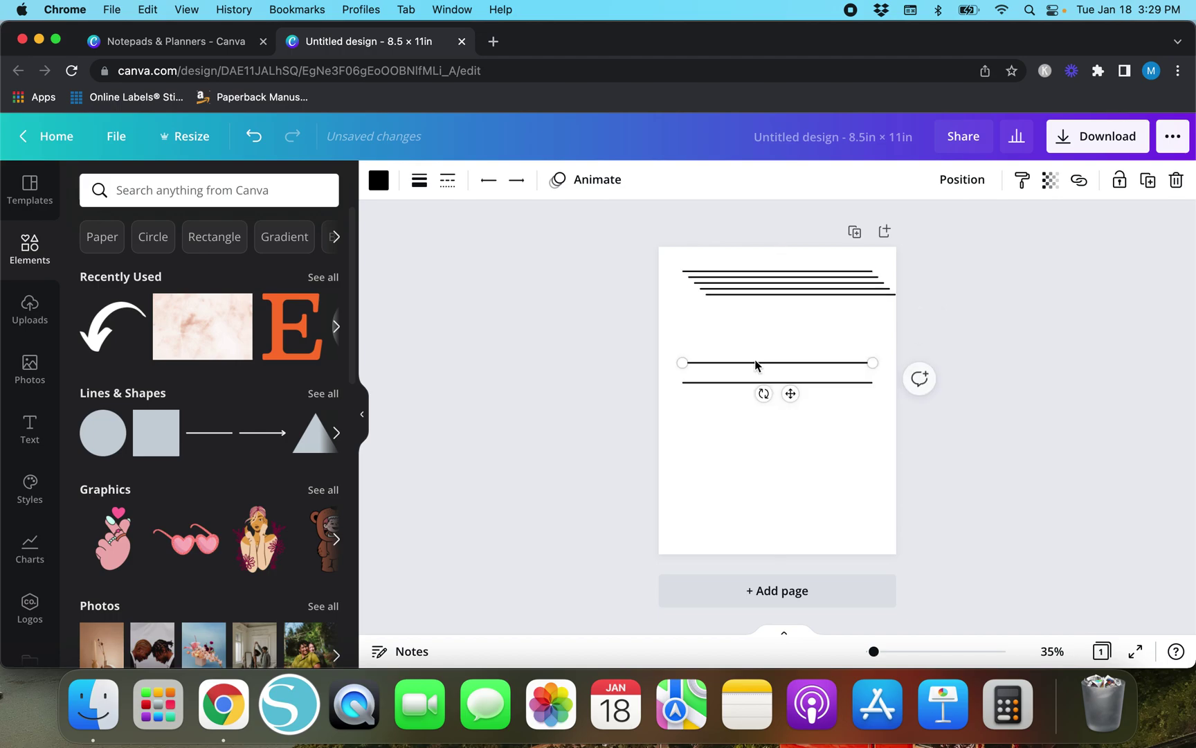
left_click_drag(750, 296, 726, 342)
left_click(748, 293)
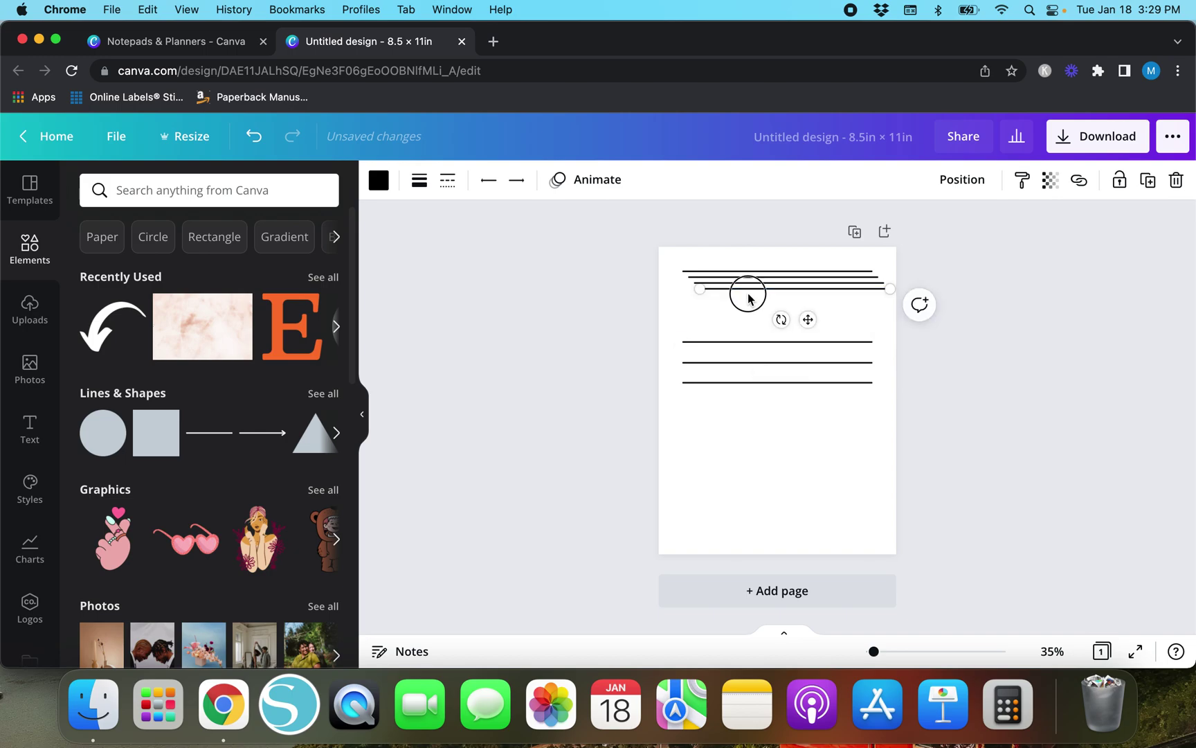
mouse_move(749, 296)
left_mouse_down()
mouse_move(732, 325)
mouse_move(738, 286)
left_mouse_up()
left_click(722, 443)
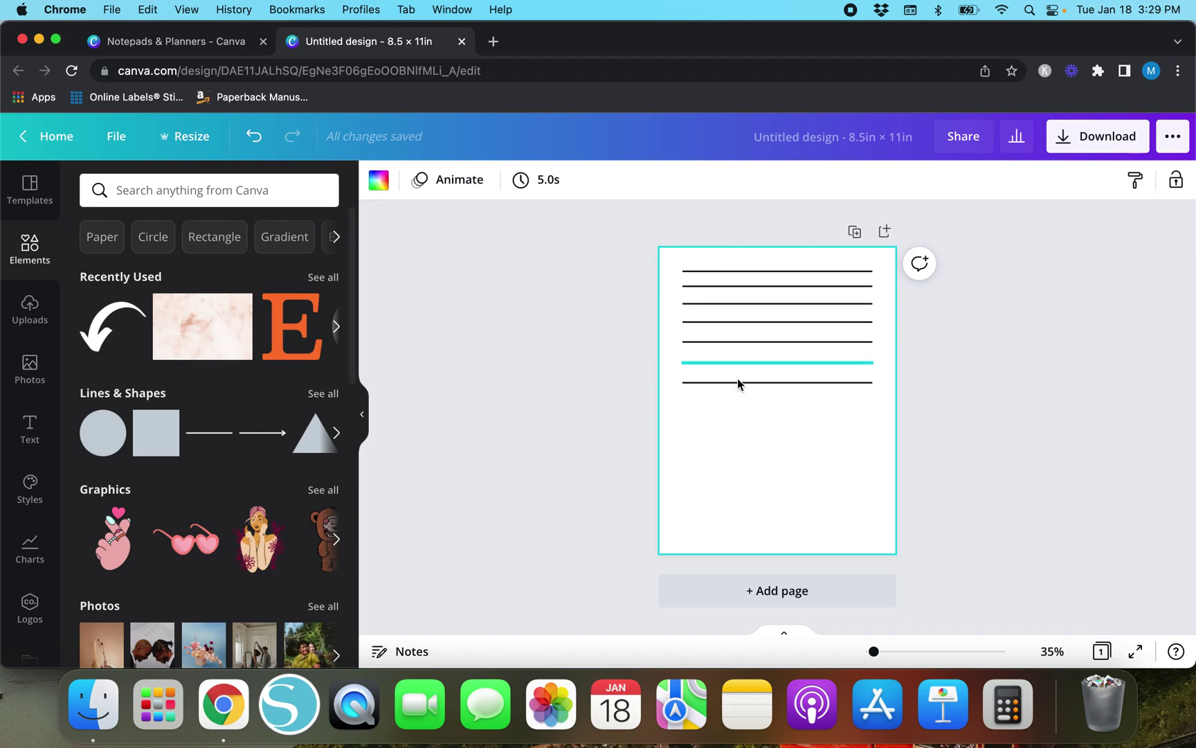
left_click(548, 331)
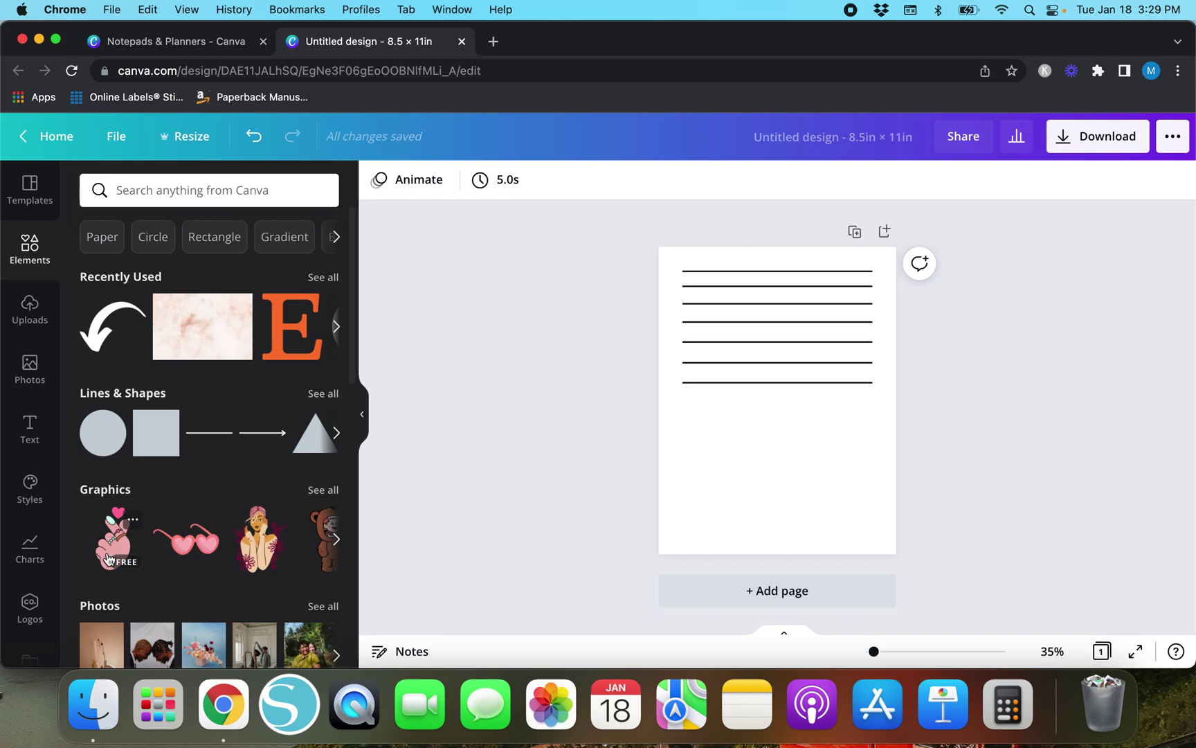
left_click(334, 534)
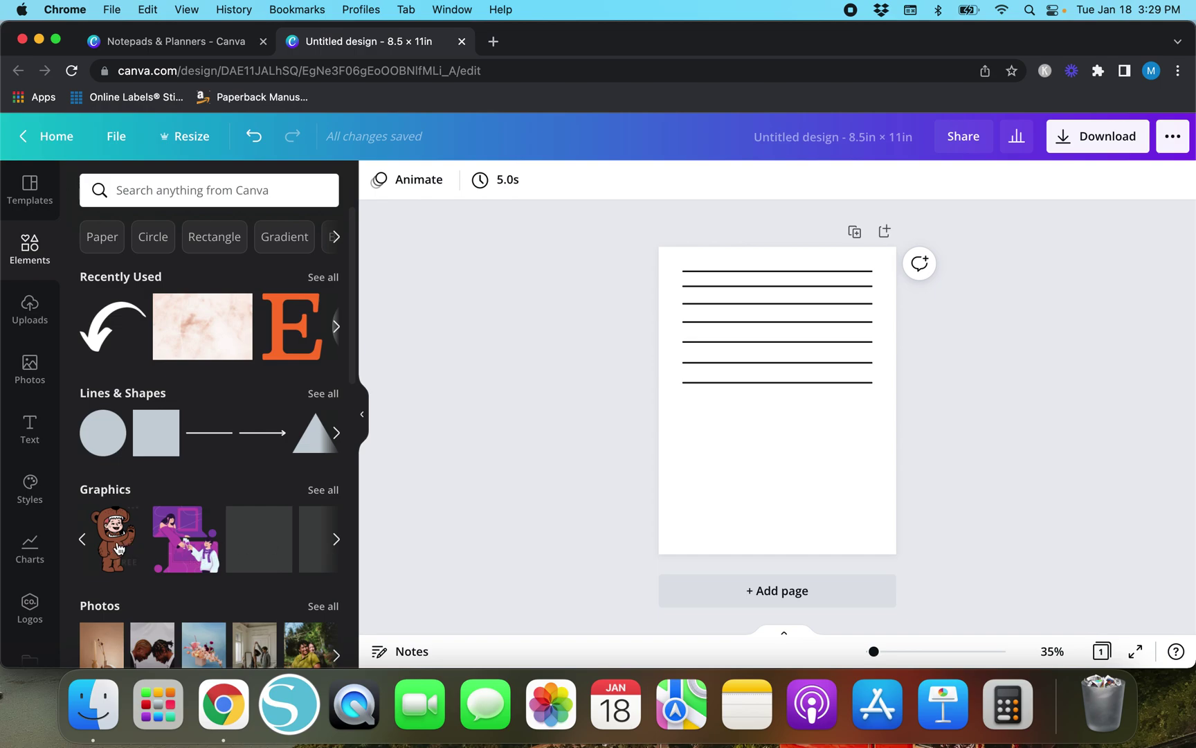
Add the bear and Red Riding Hood graphics, shrink them, and place them side by side
left_click(112, 550)
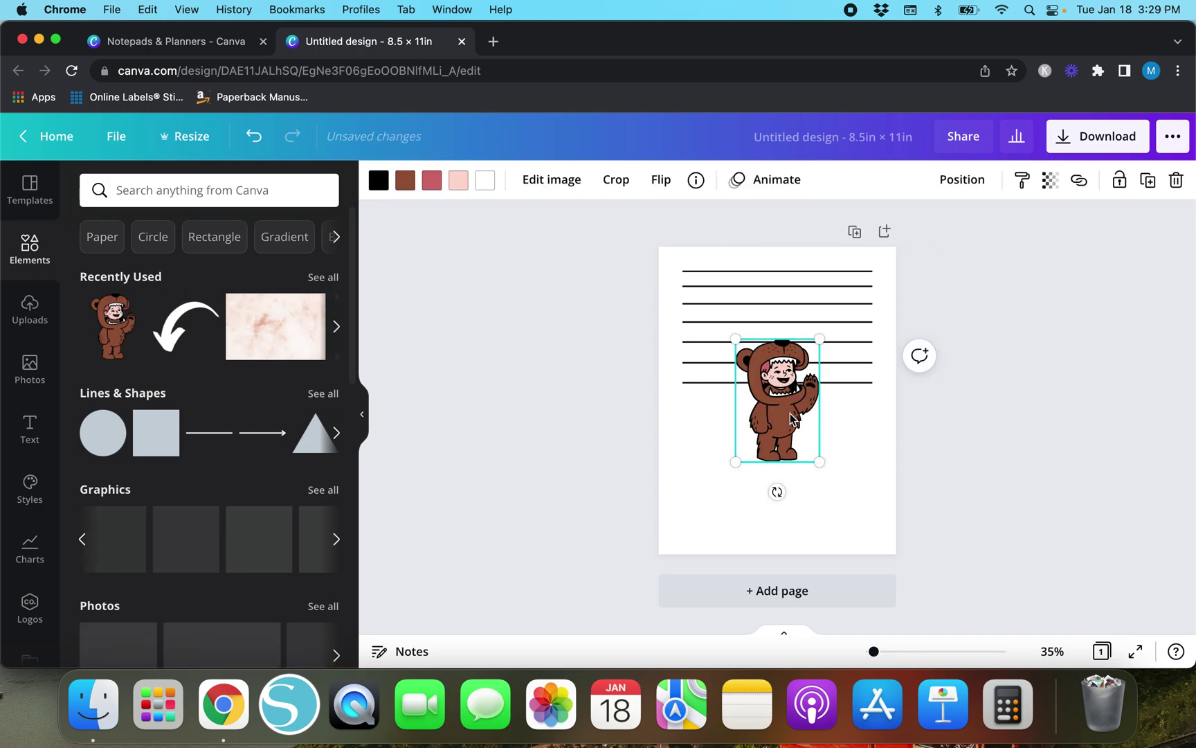
left_click_drag(789, 415, 725, 488)
left_click_drag(754, 535, 714, 469)
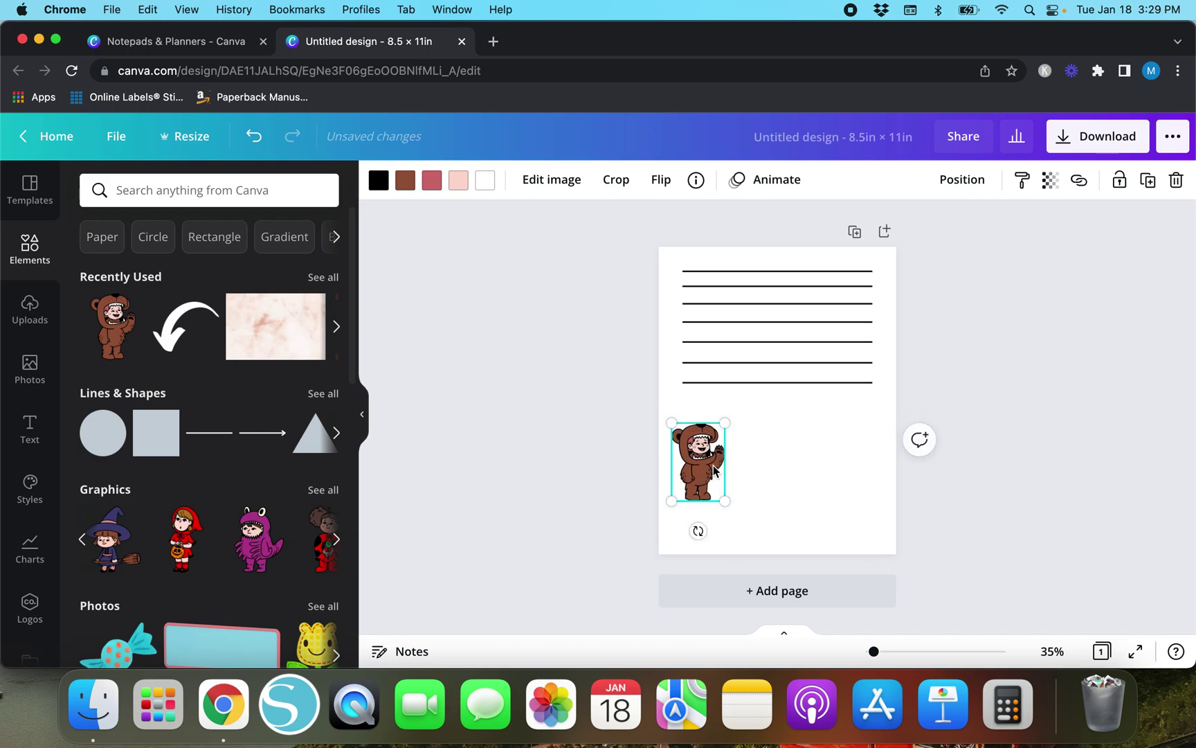
left_click(184, 537)
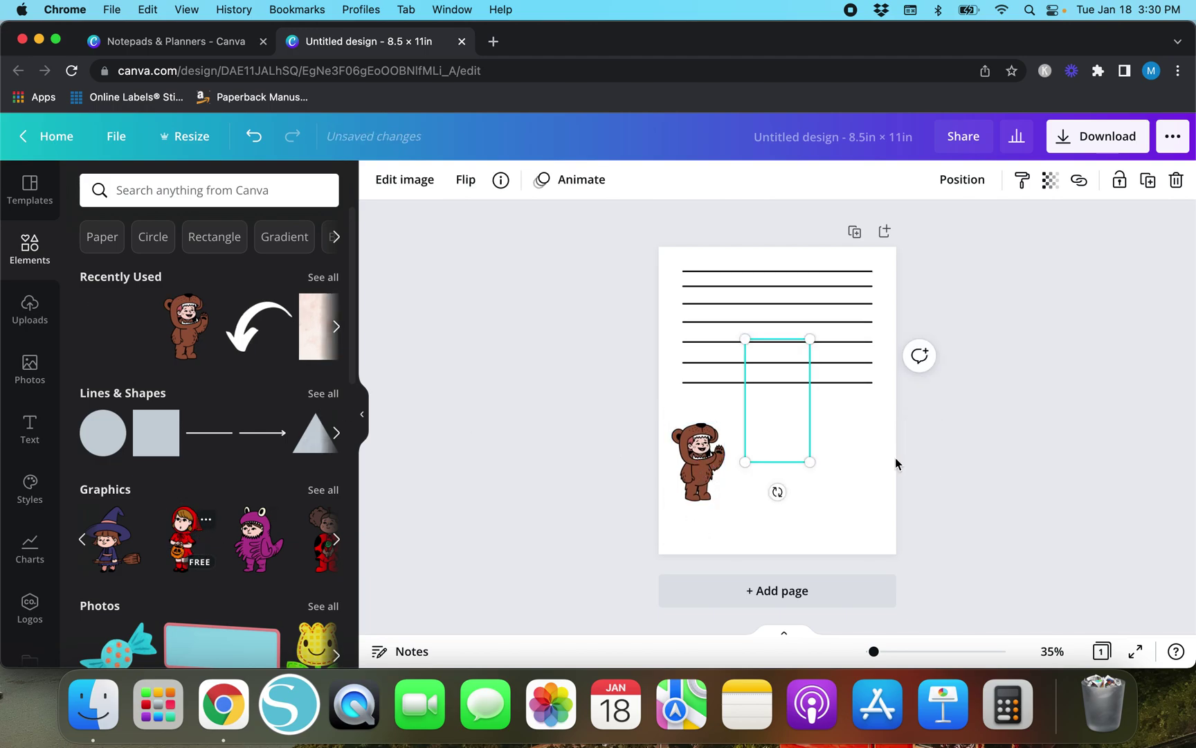
left_click_drag(774, 405, 777, 465)
left_click_drag(809, 524, 783, 494)
left_click_drag(767, 443, 754, 465)
Add the ghost and ladybug girl graphics to the right, completing the row
left_click(112, 539)
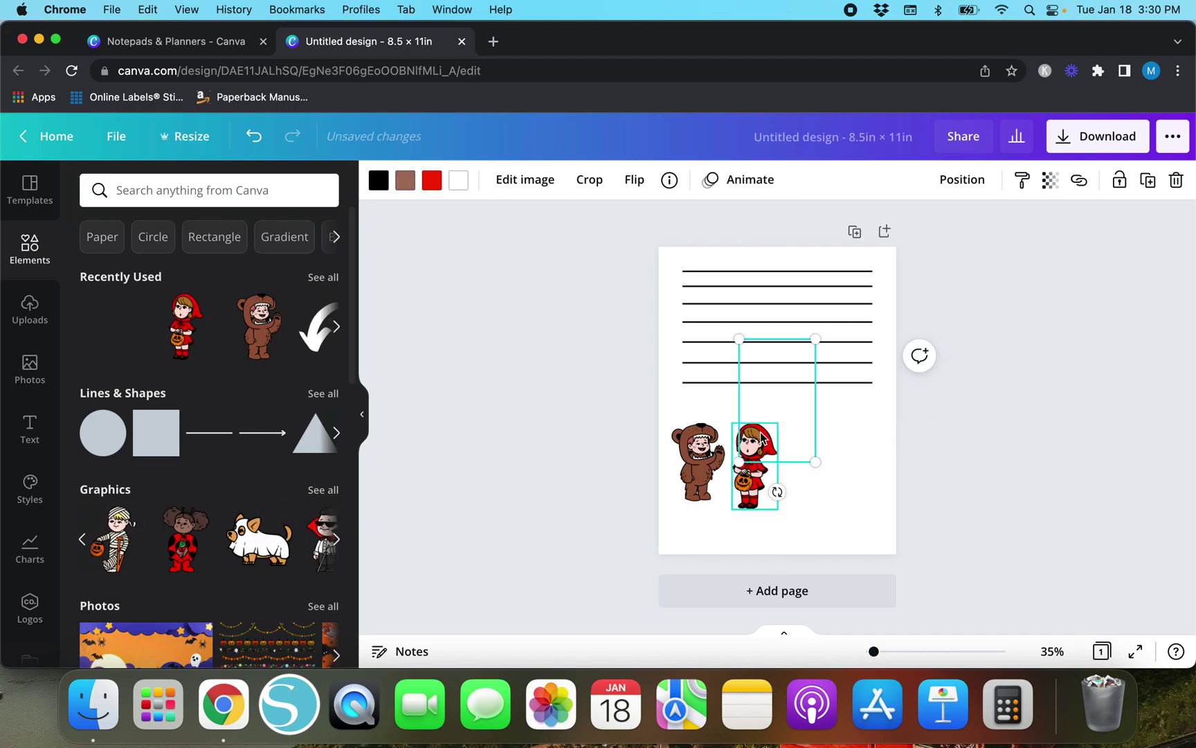
left_click_drag(779, 384, 822, 435)
left_click_drag(854, 385, 819, 416)
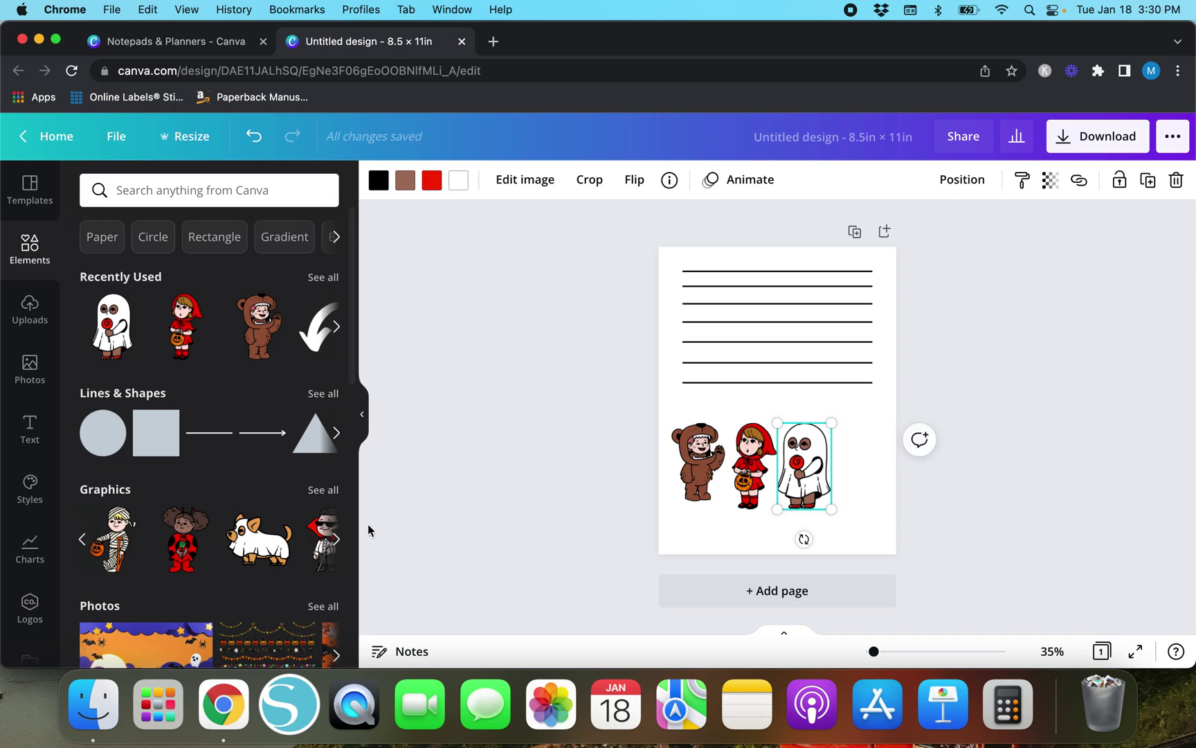
left_click(181, 540)
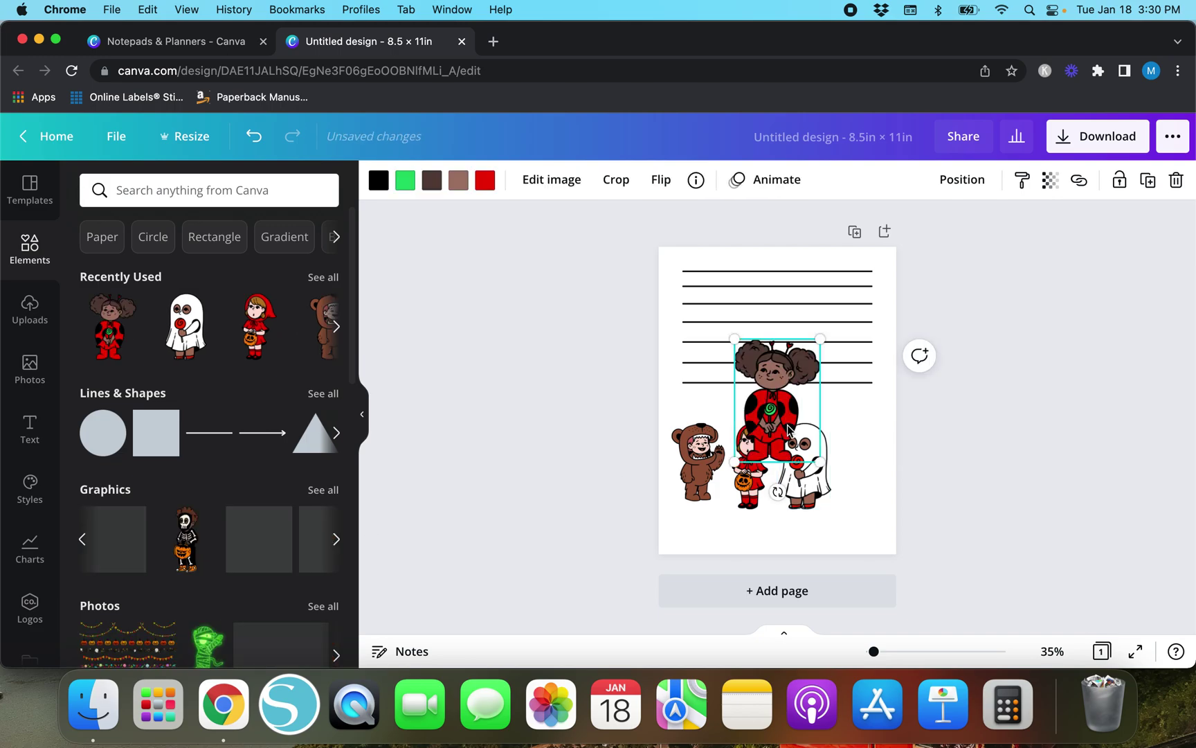
left_click_drag(831, 430, 851, 448)
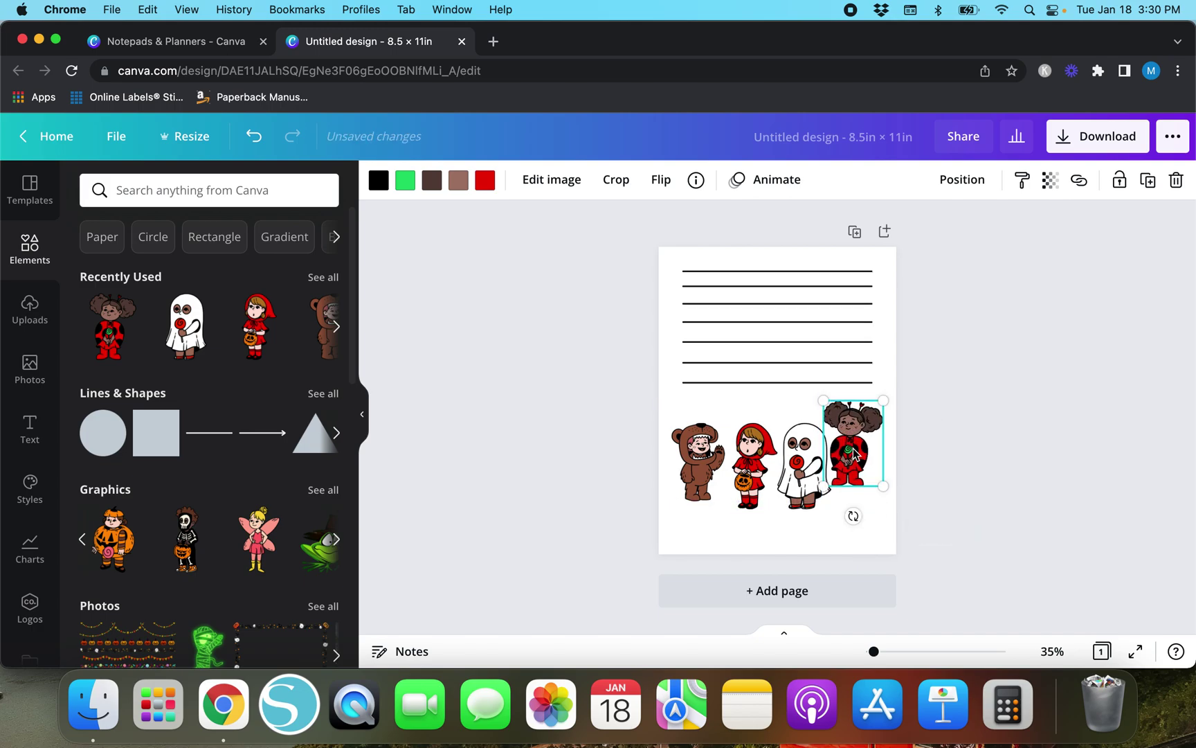
left_click(631, 412)
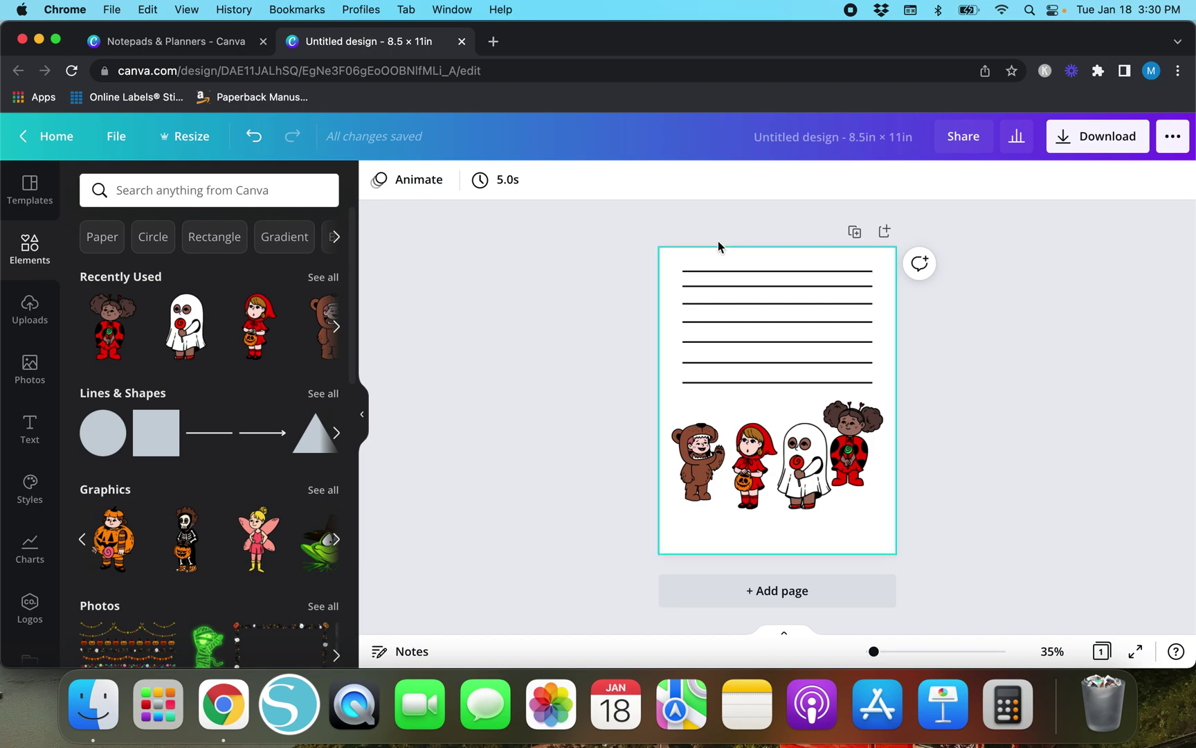
left_click(366, 416)
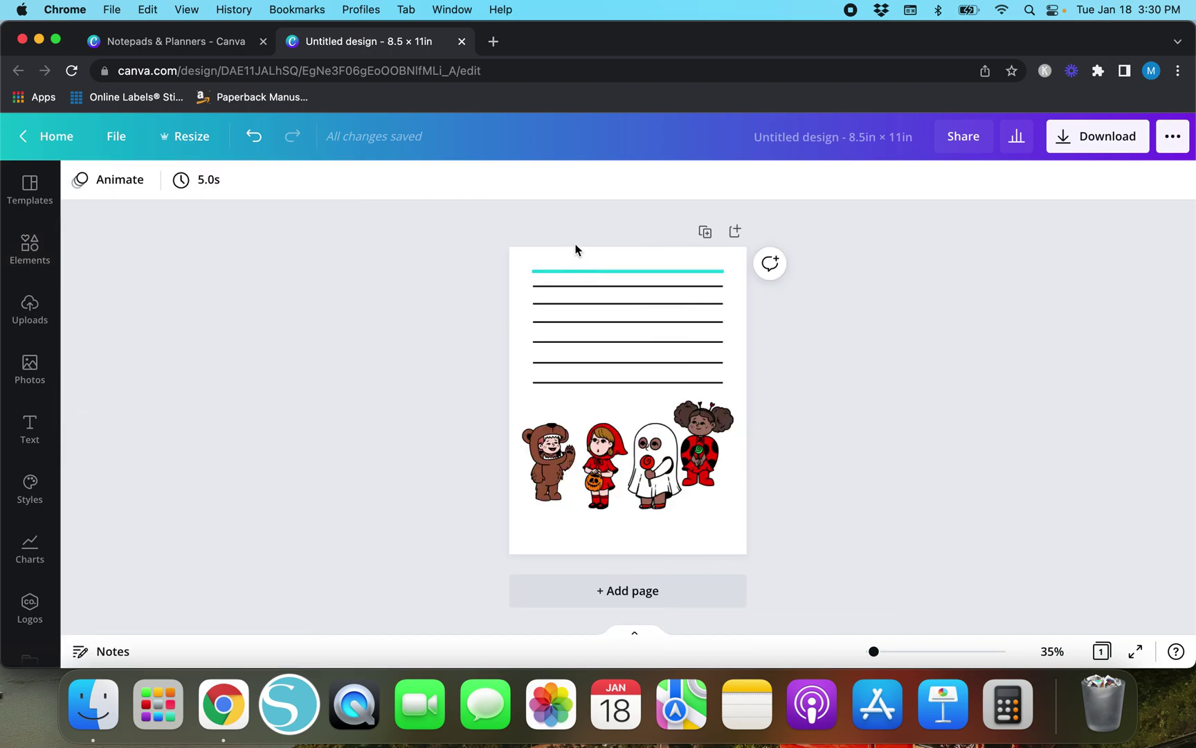
Try box-selecting the ruled lines, then clear the selection
left_click_drag(577, 265, 484, 209)
left_click(523, 264)
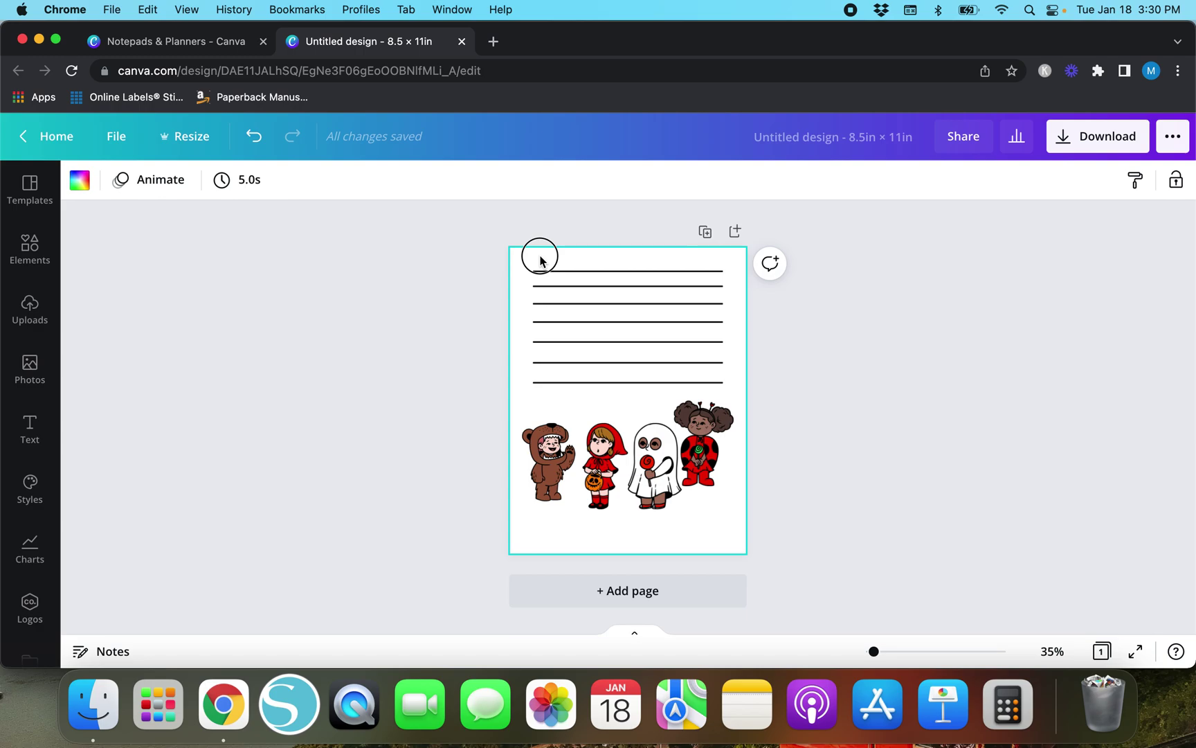
left_click_drag(540, 258, 620, 392)
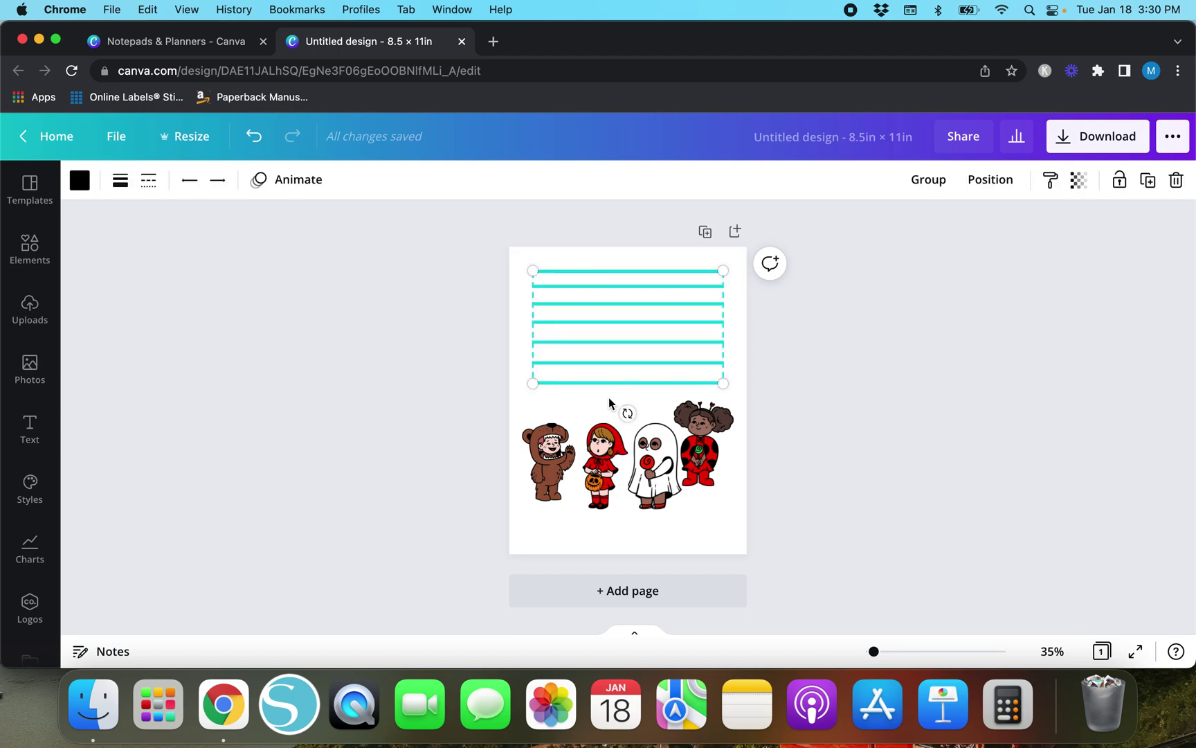
left_click(454, 369)
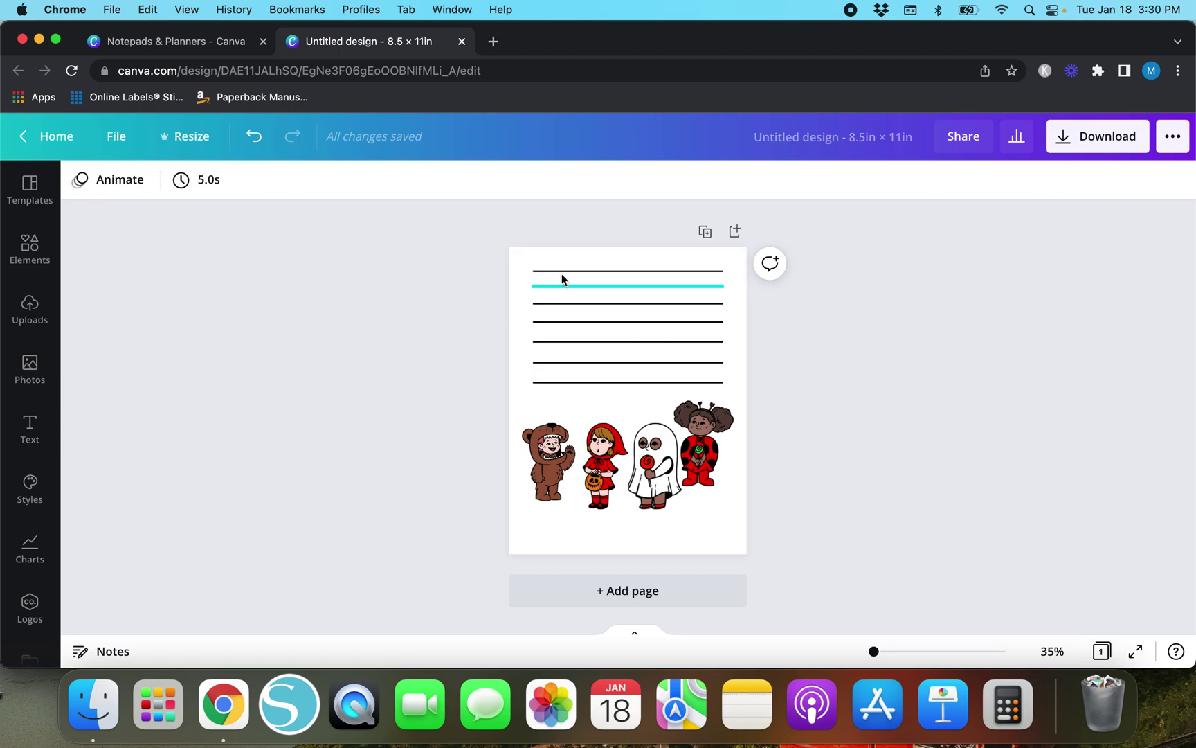
Select the top ruled line and Shift-click the other six lines
left_click(602, 270)
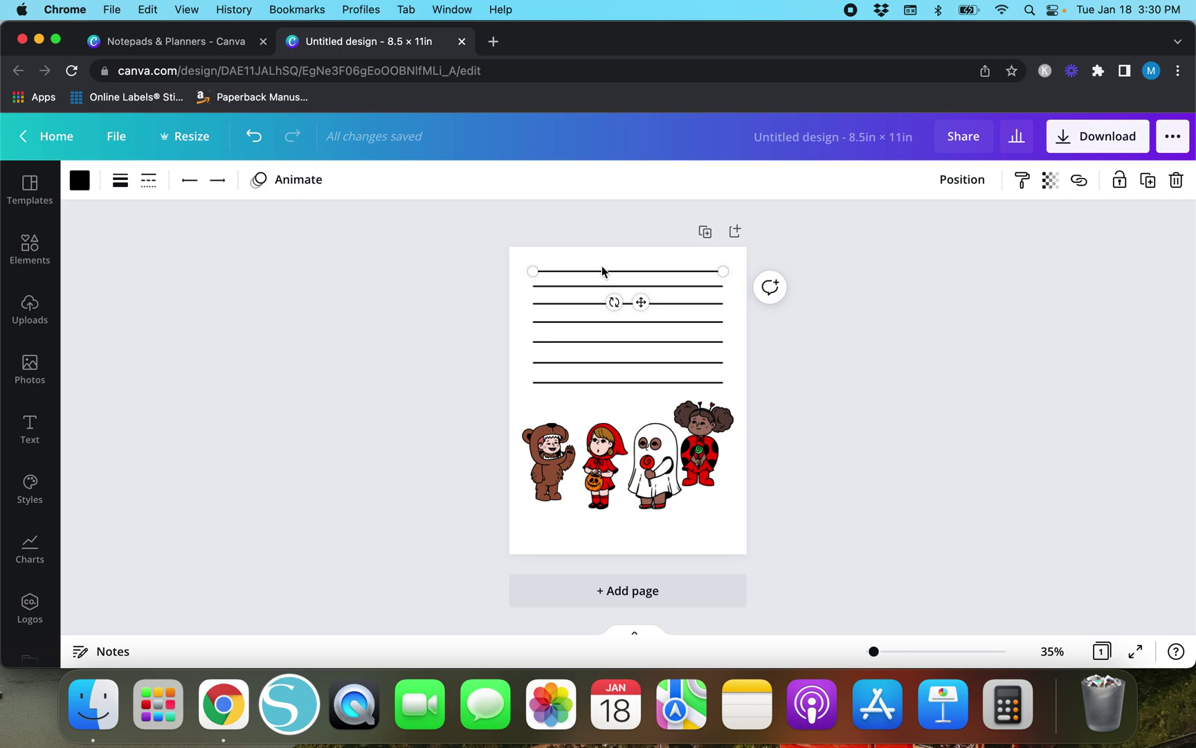
left_click(572, 286, "shift")
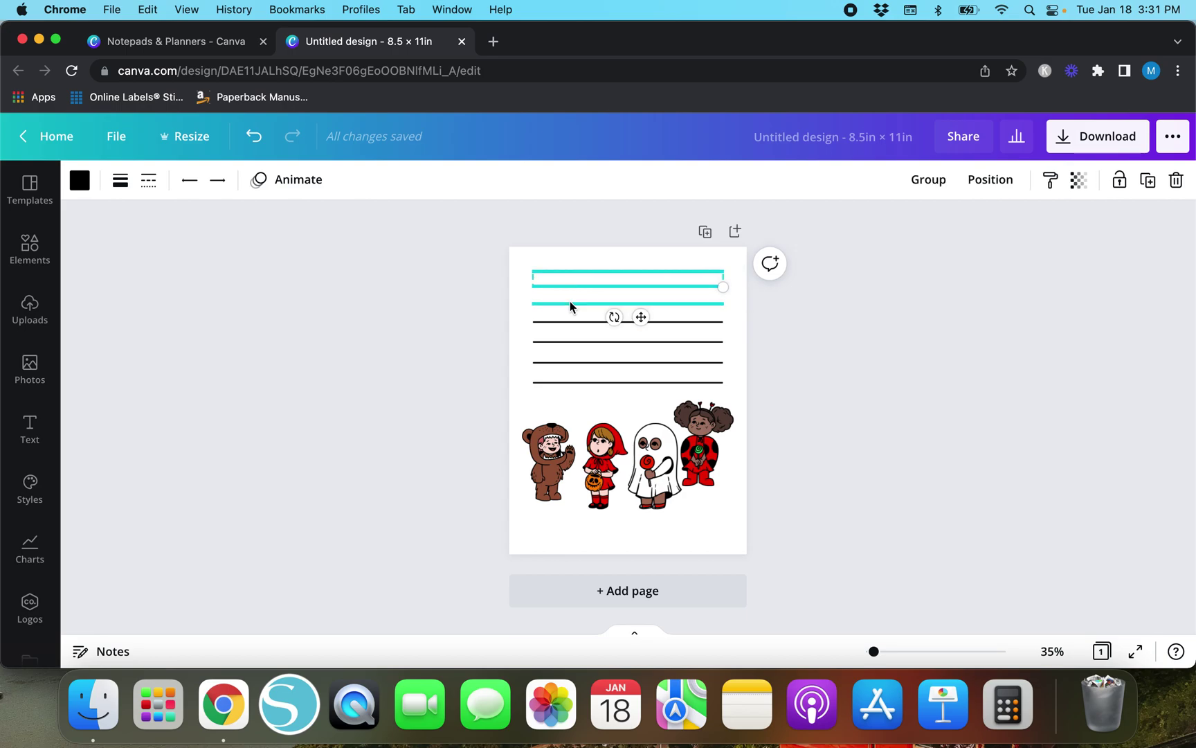
left_click(572, 303, "shift")
left_click(571, 321, "shift")
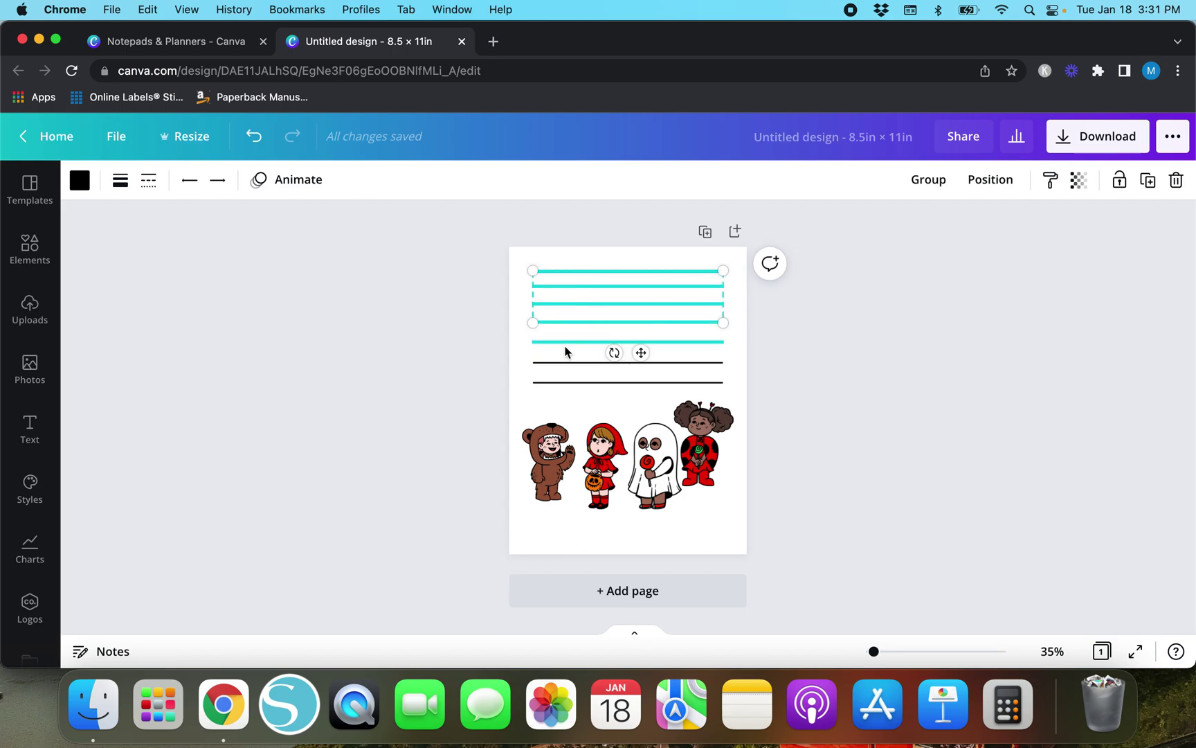
left_click(566, 344, "shift")
left_click(566, 362, "shift")
left_click(566, 380, "shift")
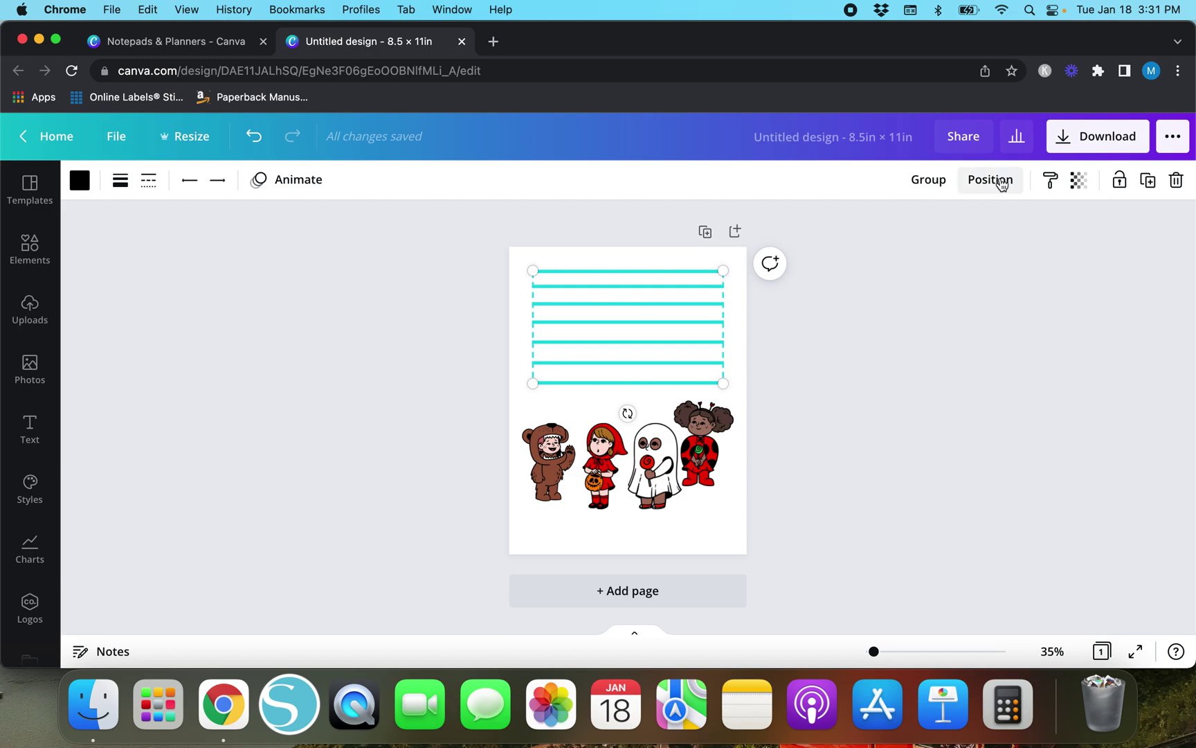
left_click(1000, 182)
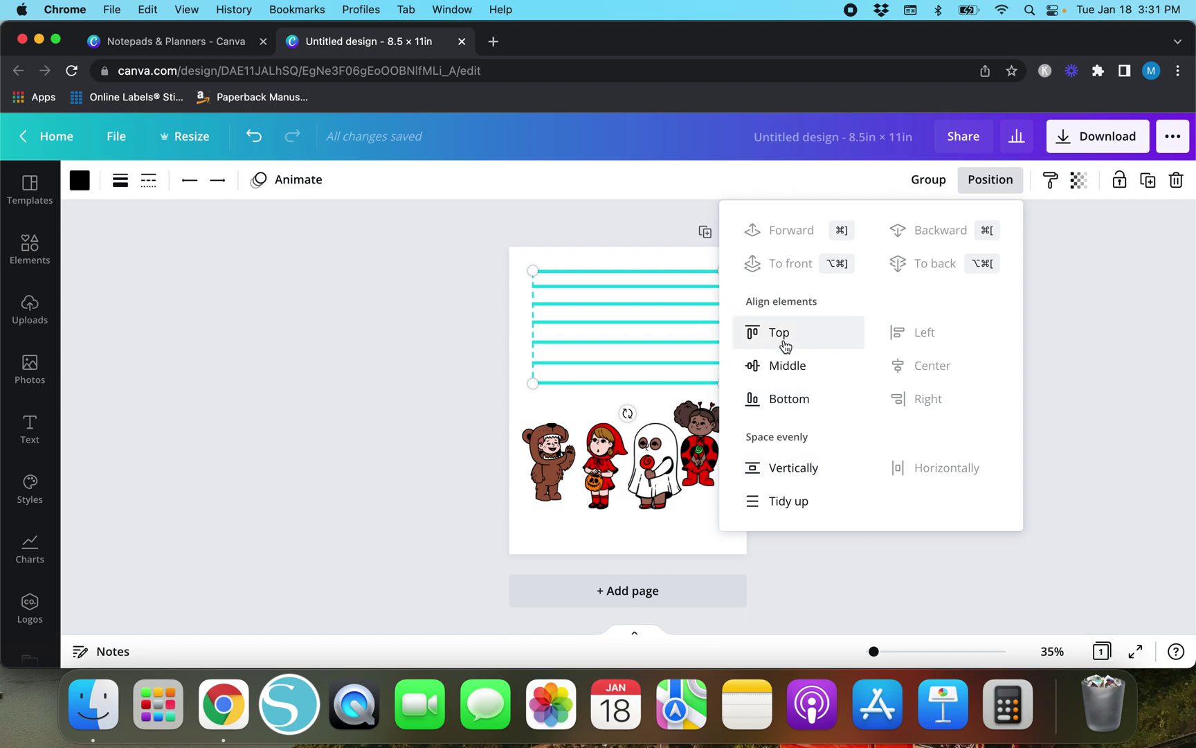
left_click(782, 341)
left_click(244, 135)
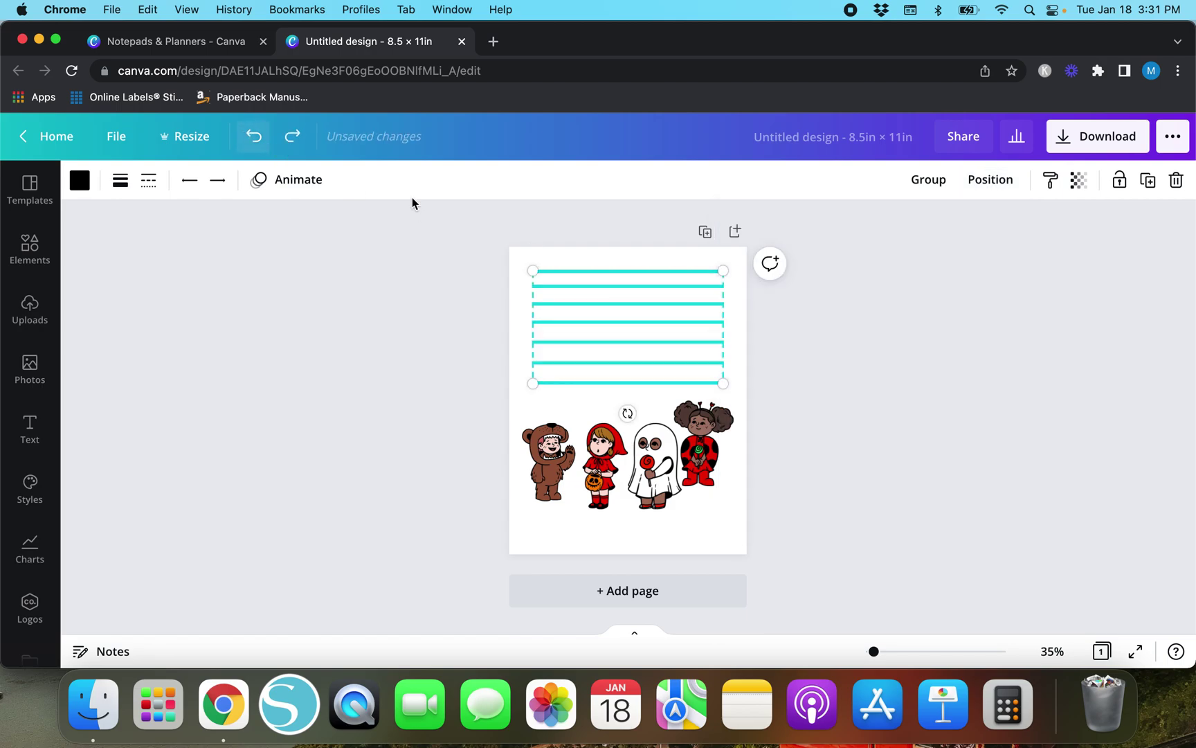
left_click(1001, 180)
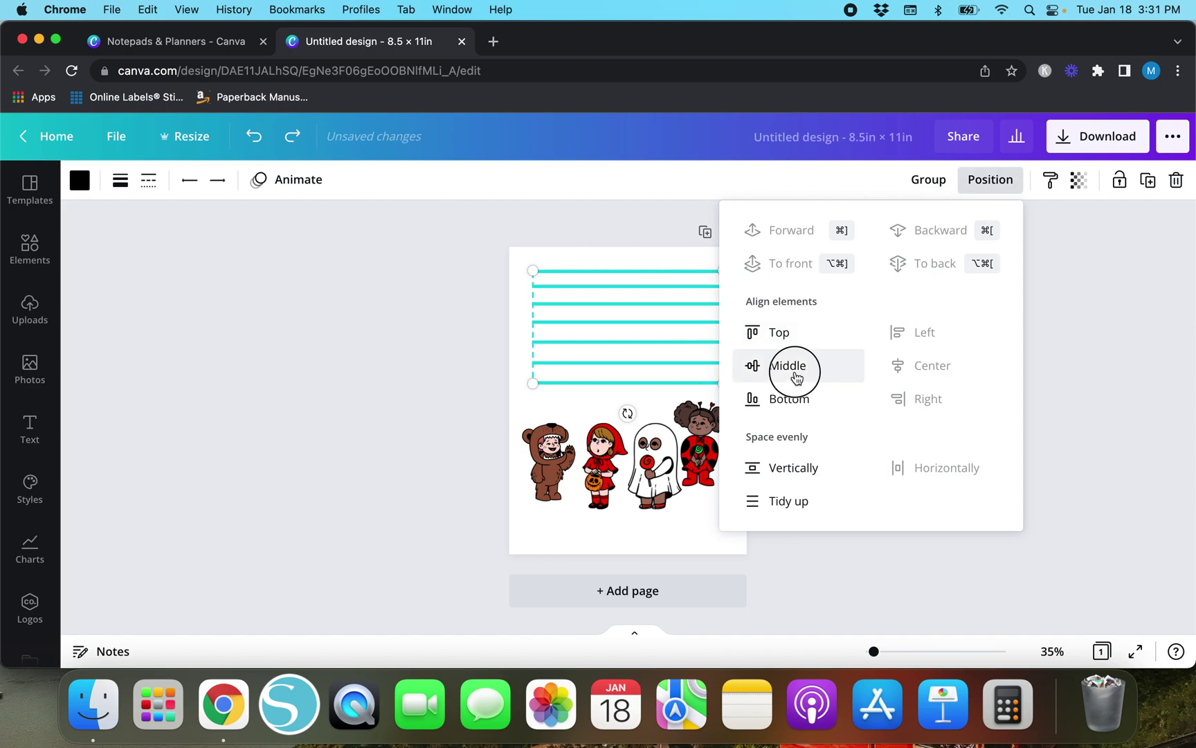
left_click(793, 374)
left_click(254, 135)
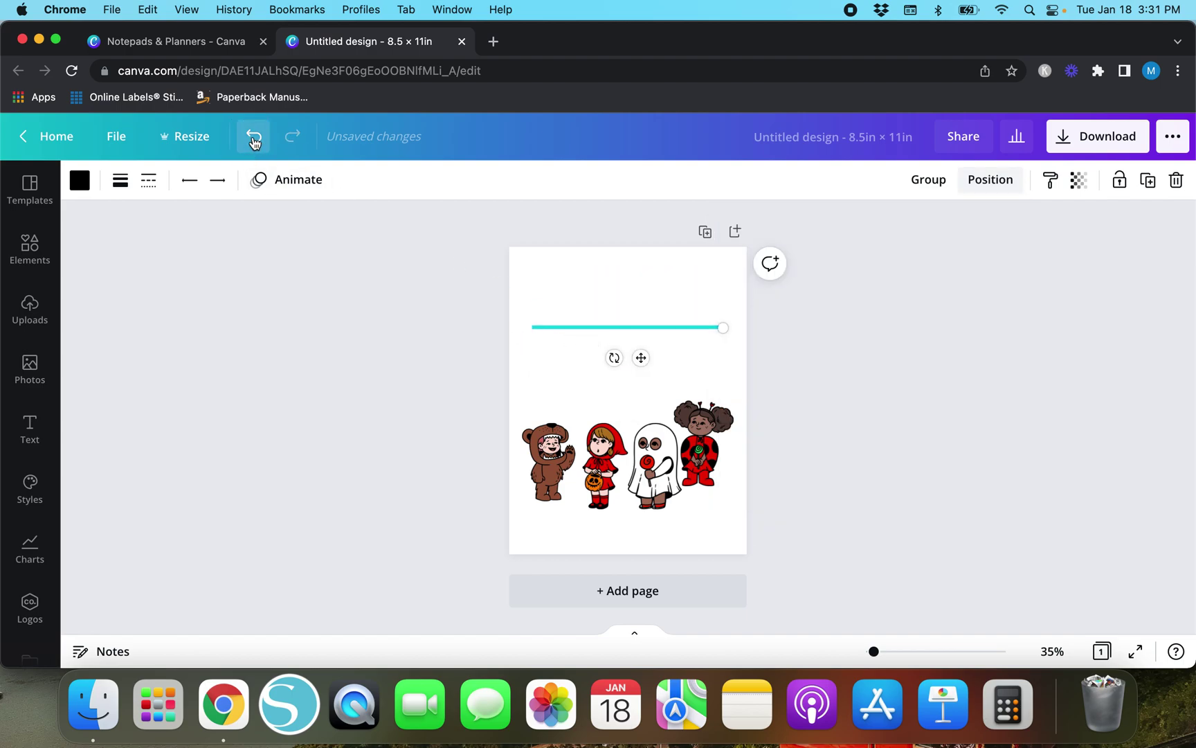
left_click(988, 180)
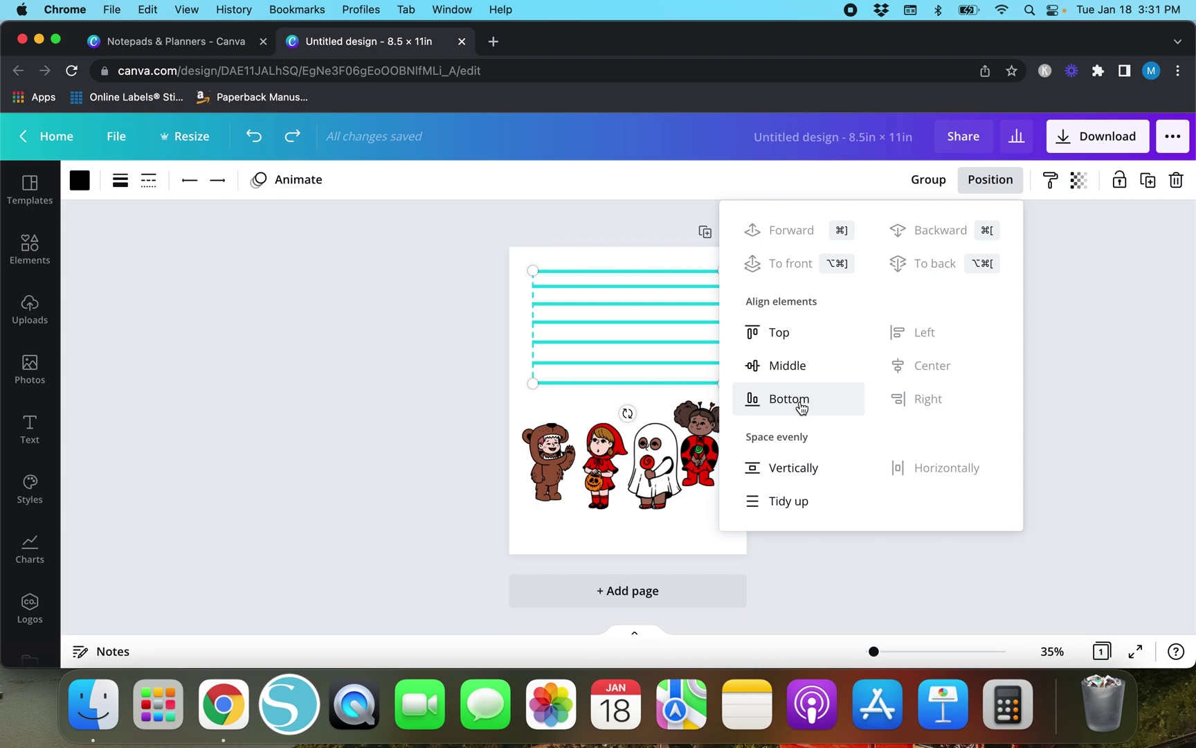
left_click(788, 401)
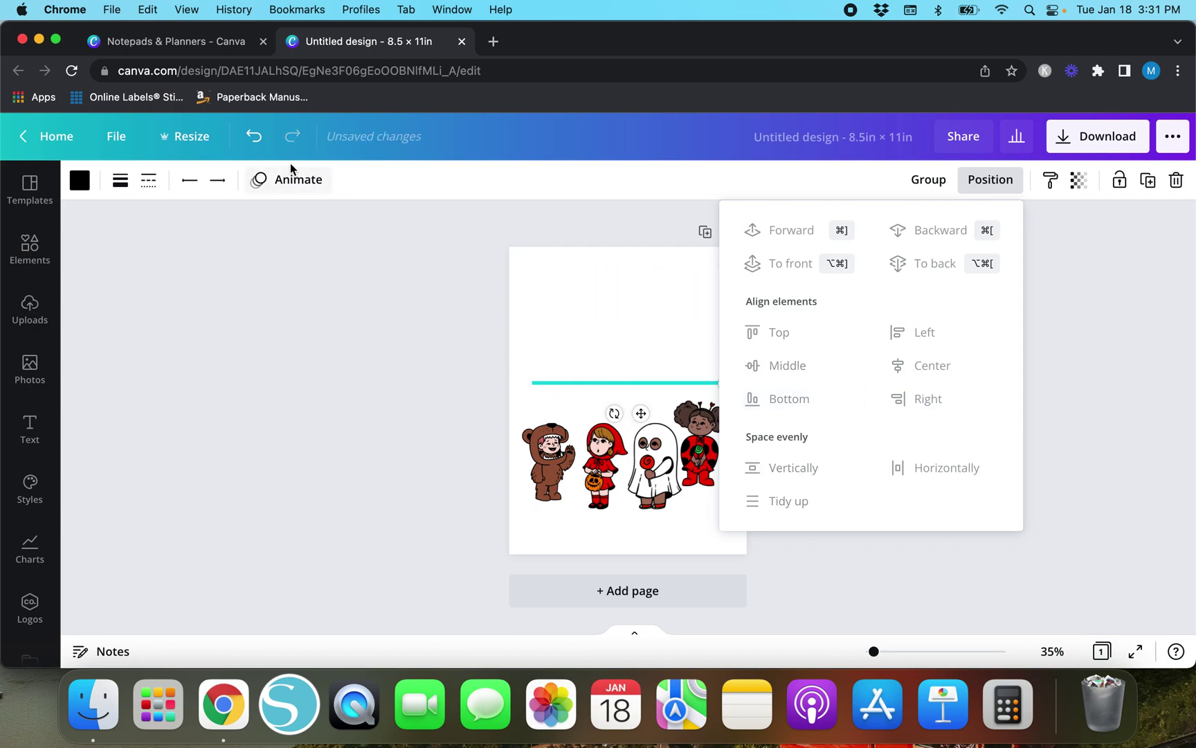
left_click(254, 135)
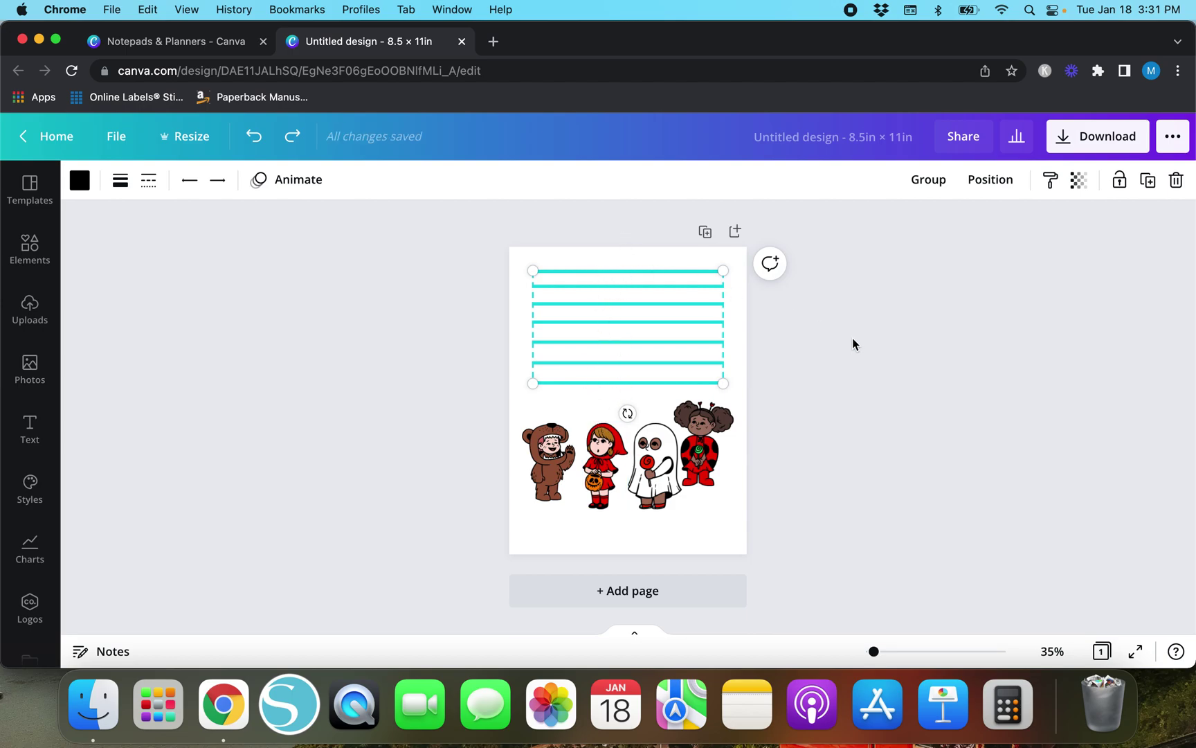
left_click(976, 182)
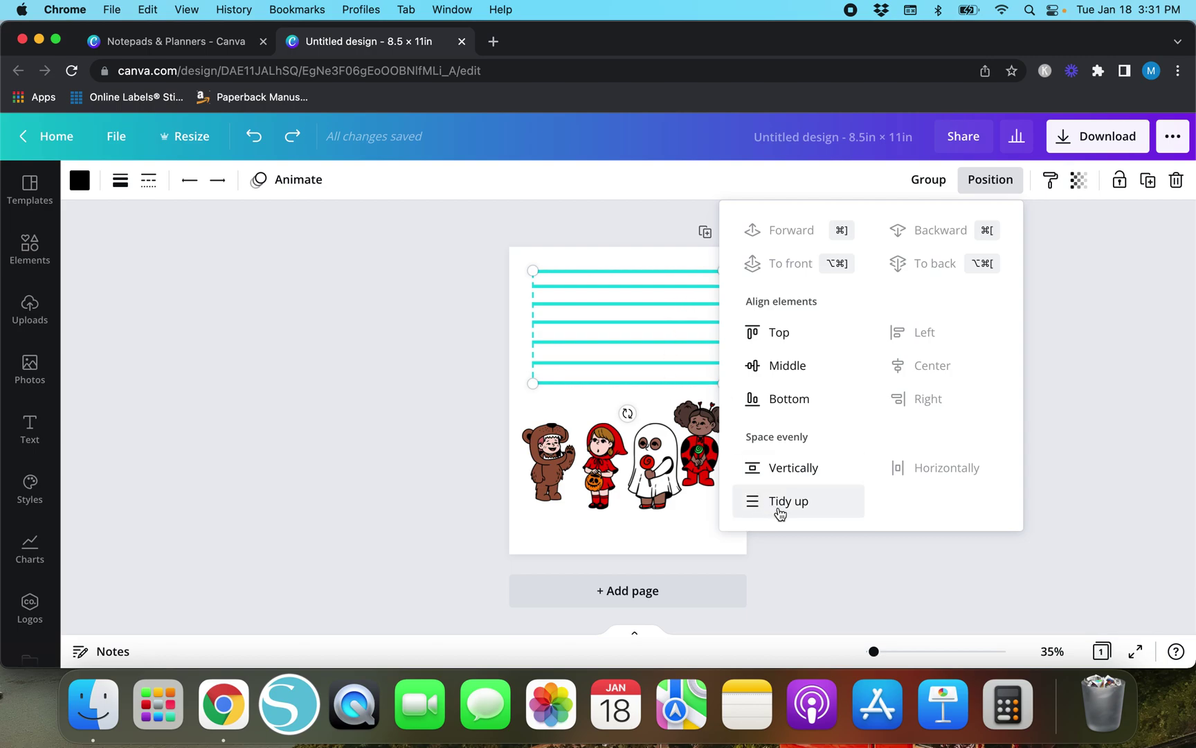
left_click(789, 559)
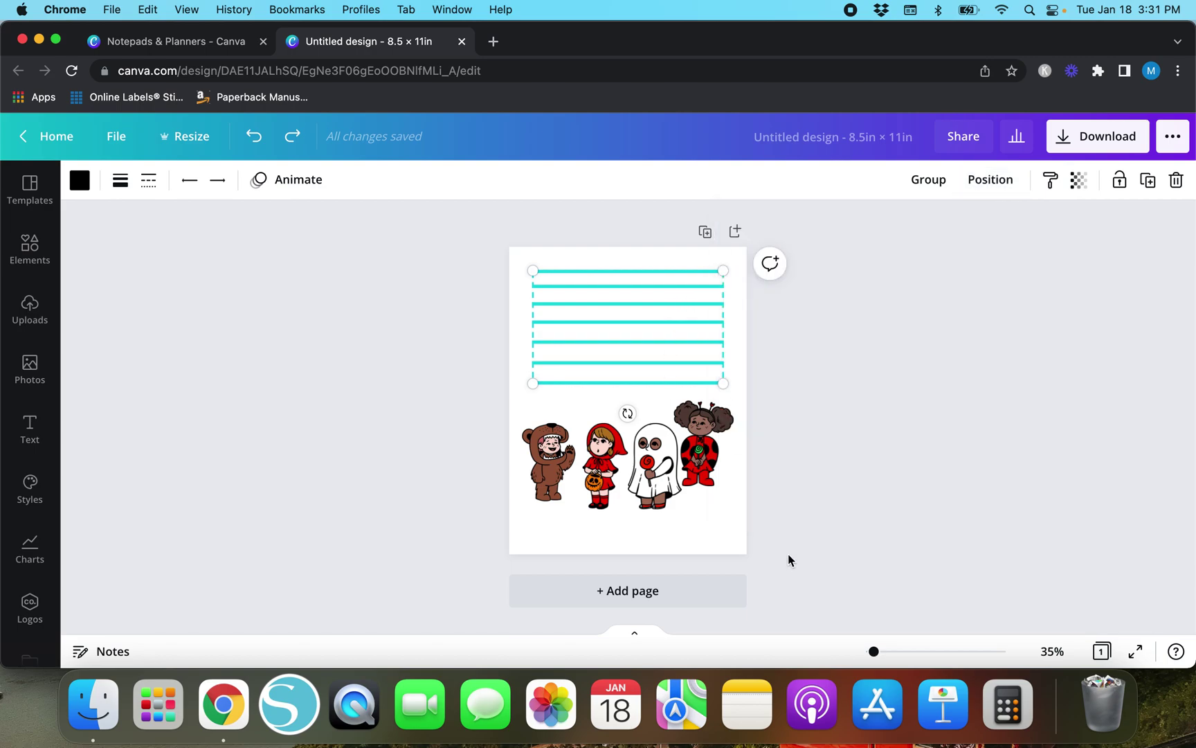
left_click(892, 292)
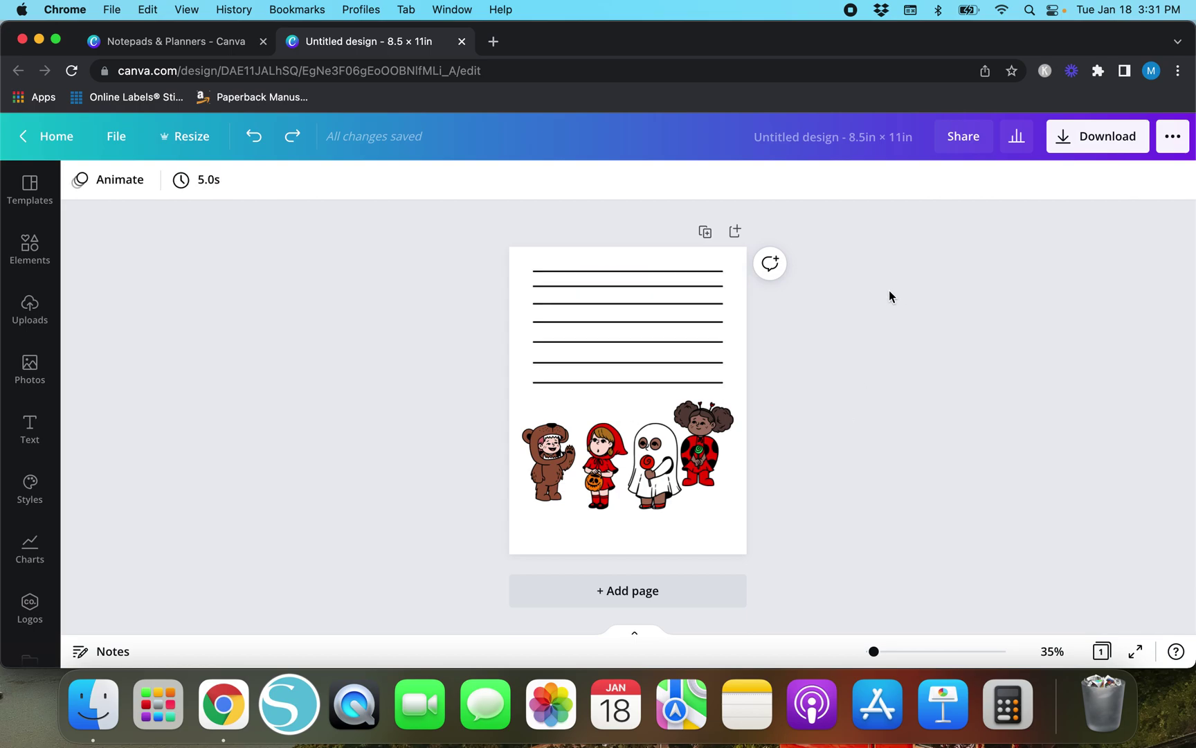
Nudge the bottom, fourth and sixth lines slightly out of alignment
left_click(623, 382)
left_click_drag(623, 383, 615, 380)
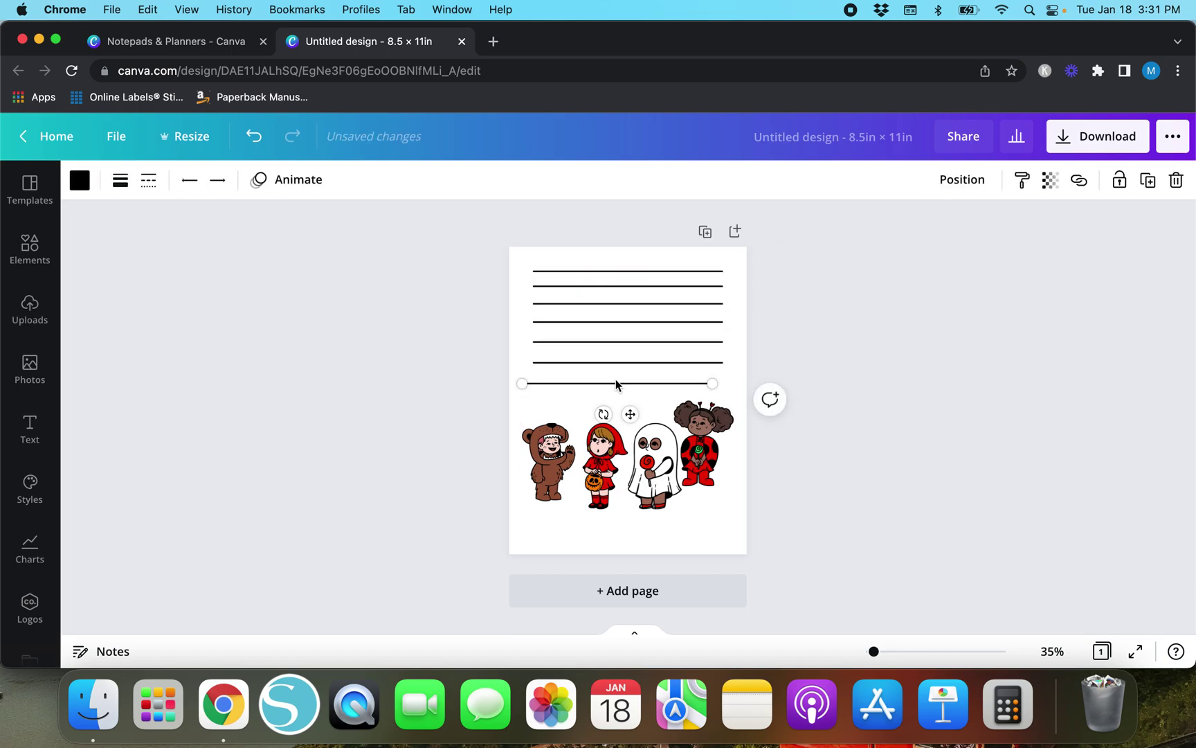
left_click(641, 321)
left_click_drag(641, 321, 643, 291)
left_click_drag(688, 362, 700, 367)
left_click(861, 375)
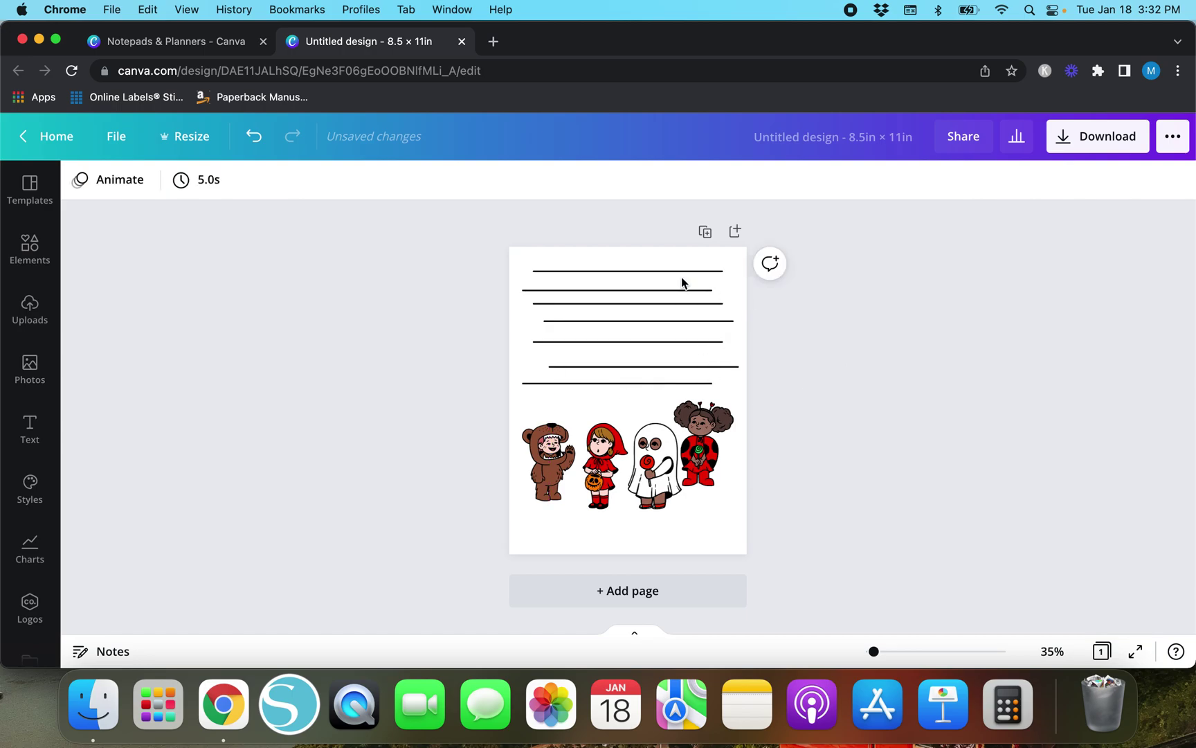
Select all the ruled lines and space them evenly
left_click_drag(576, 244, 590, 396)
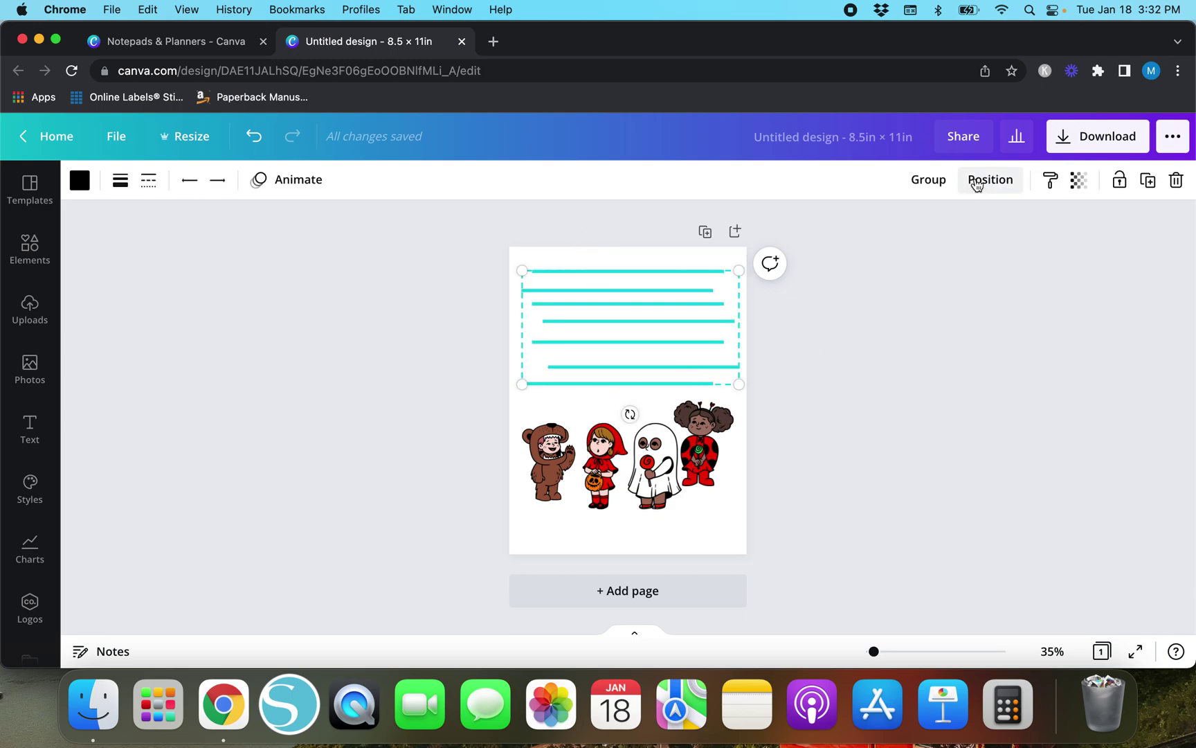
left_click(976, 181)
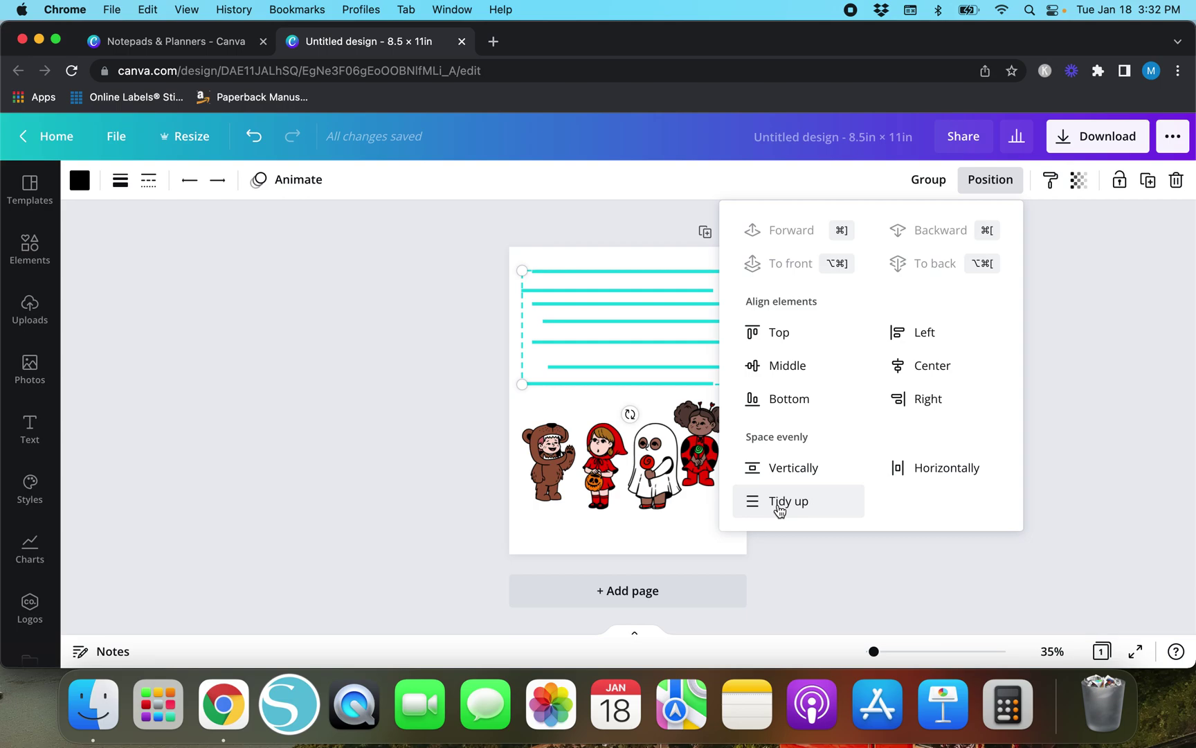
left_click(790, 475)
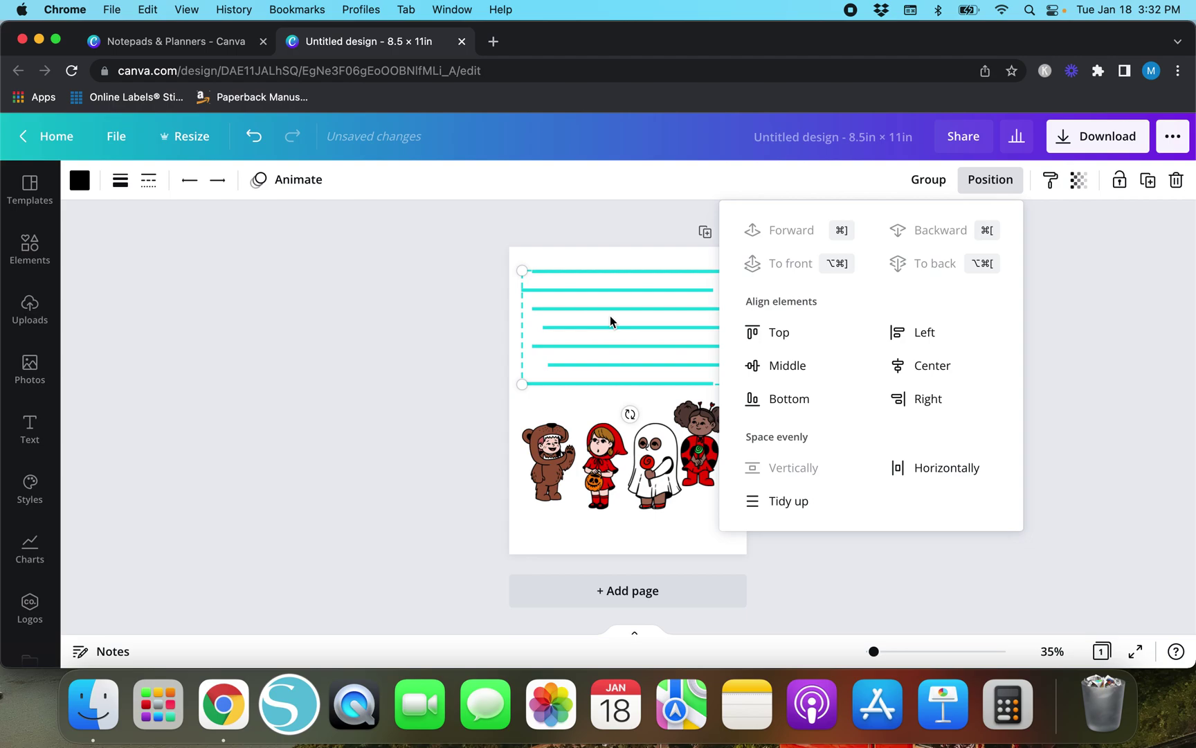
left_click(454, 337)
left_click(451, 369)
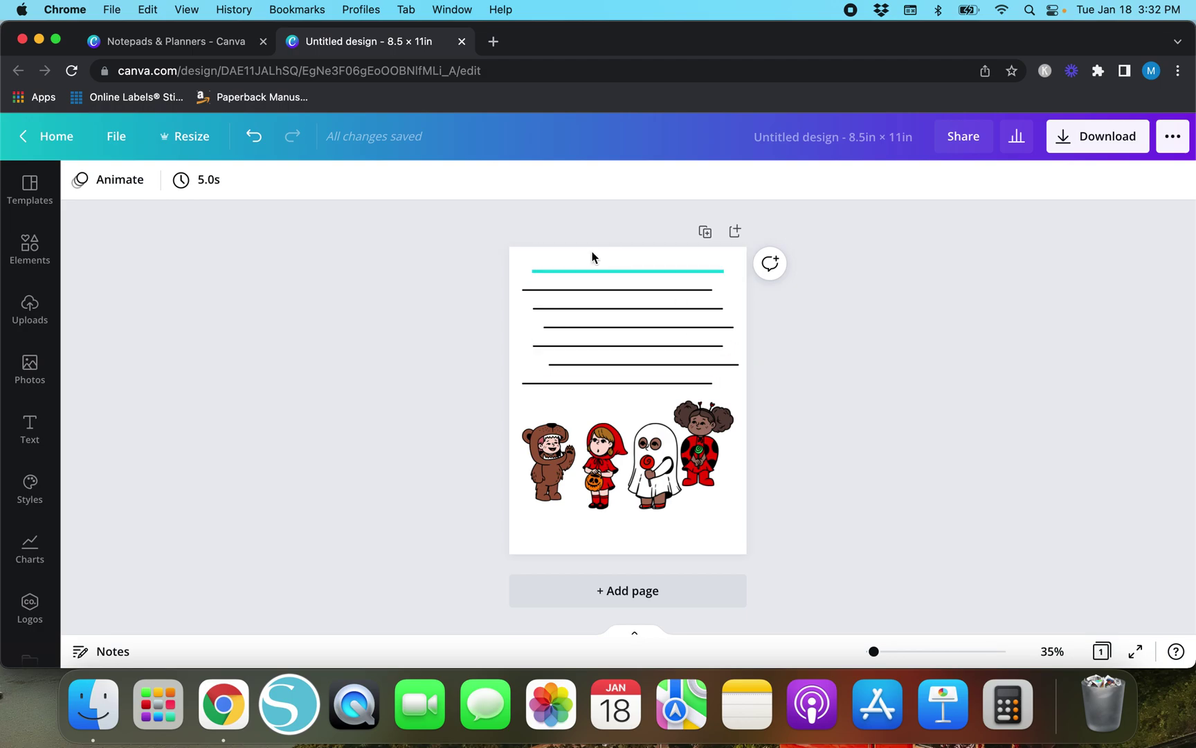
Apply Tidy up to the seven lines, then undo it to restore the staggered positions
left_click_drag(585, 249, 566, 402)
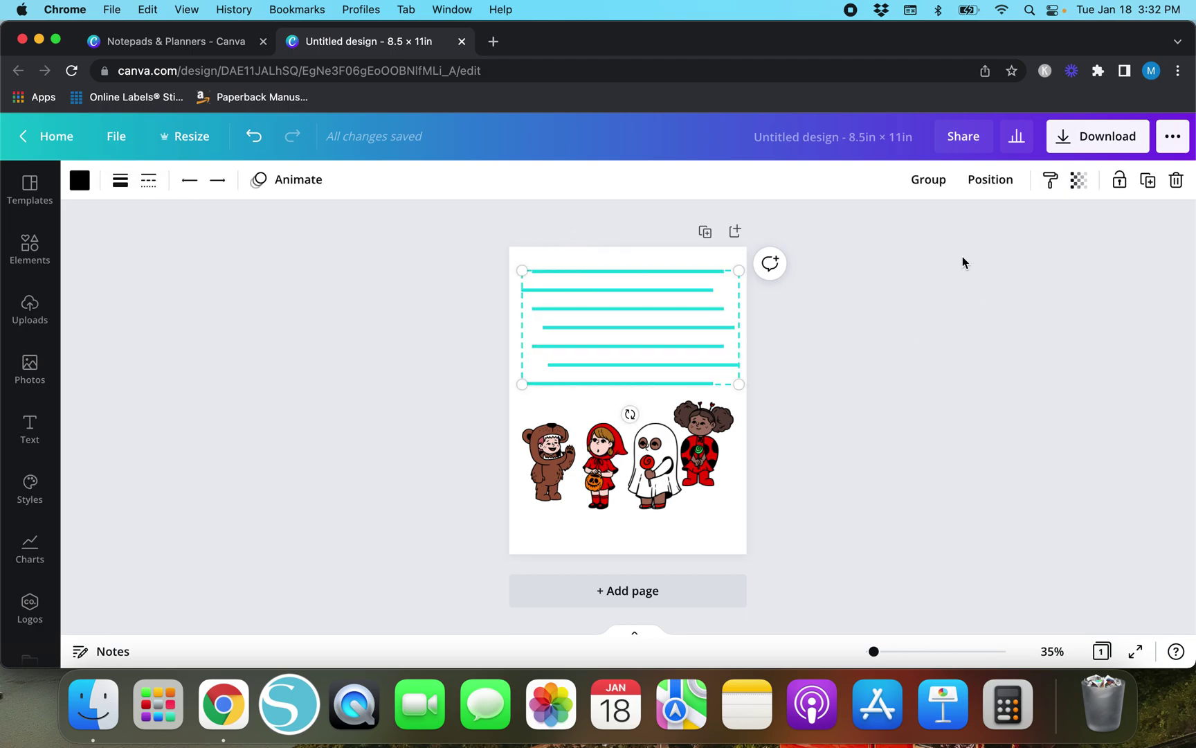
left_click(994, 193)
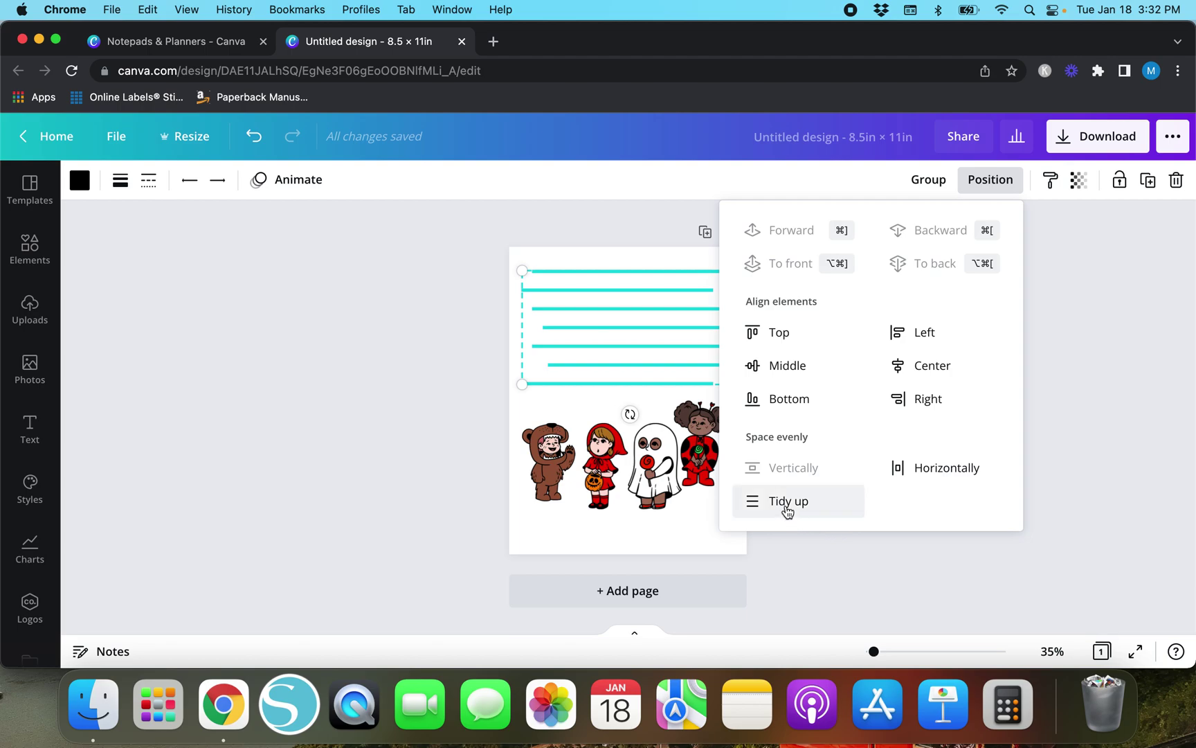
left_click(786, 504)
left_click(406, 439)
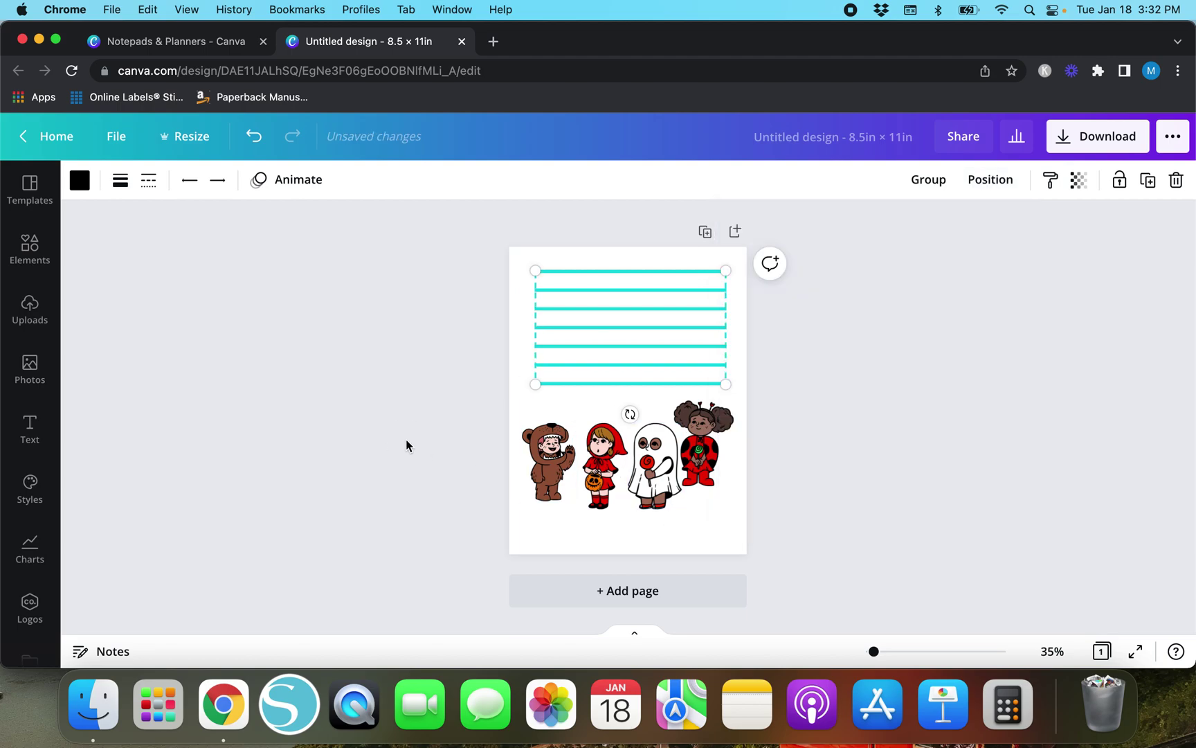
left_click(244, 141)
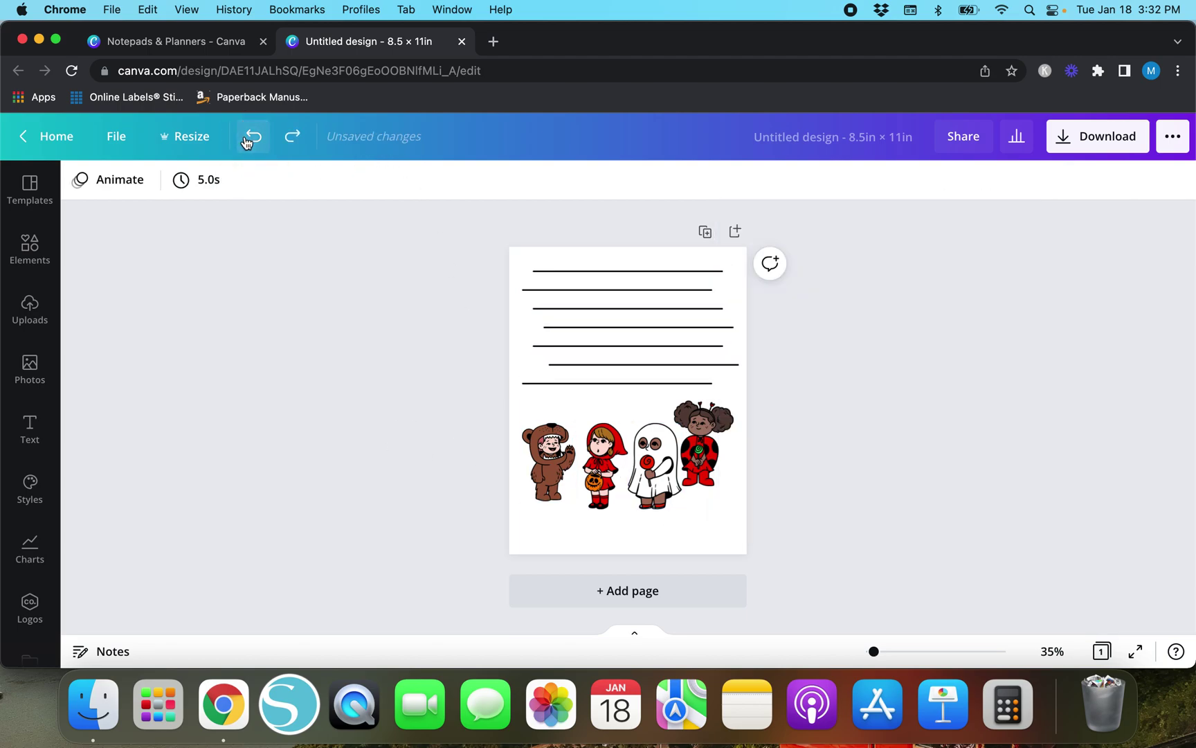
left_click(243, 141)
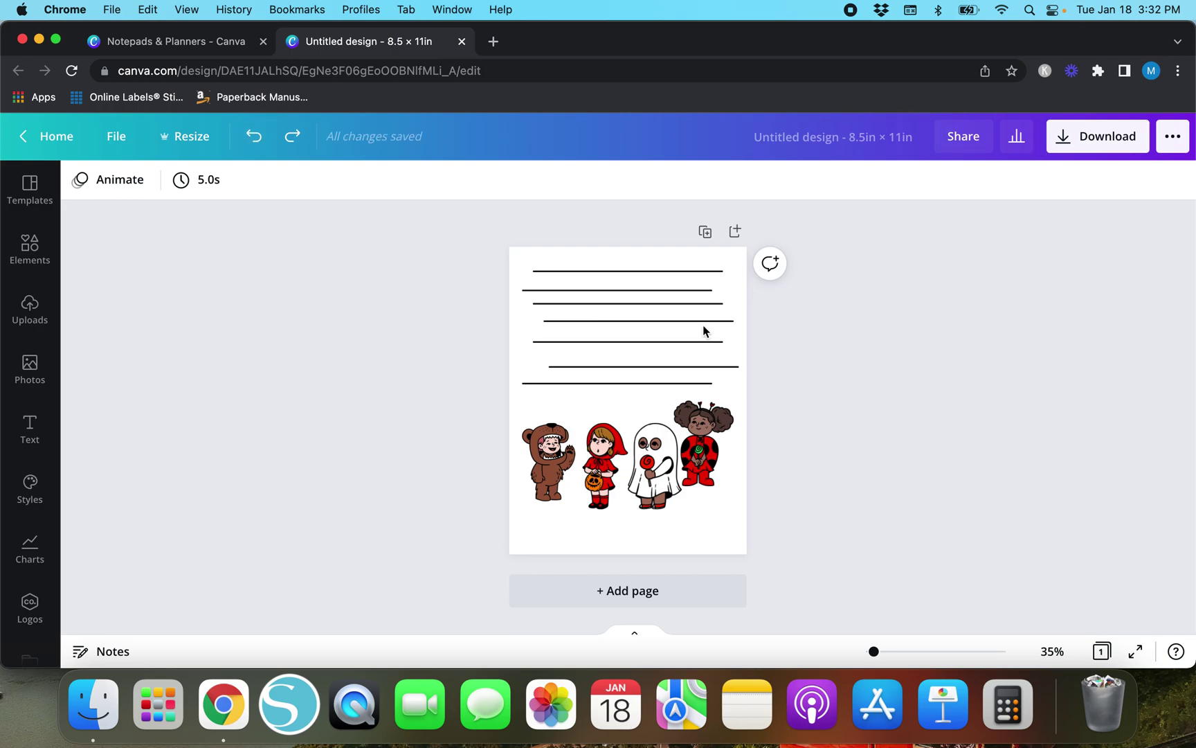
Reselect the seven lines and apply Tidy up to align and evenly space them
left_click_drag(574, 243, 605, 398)
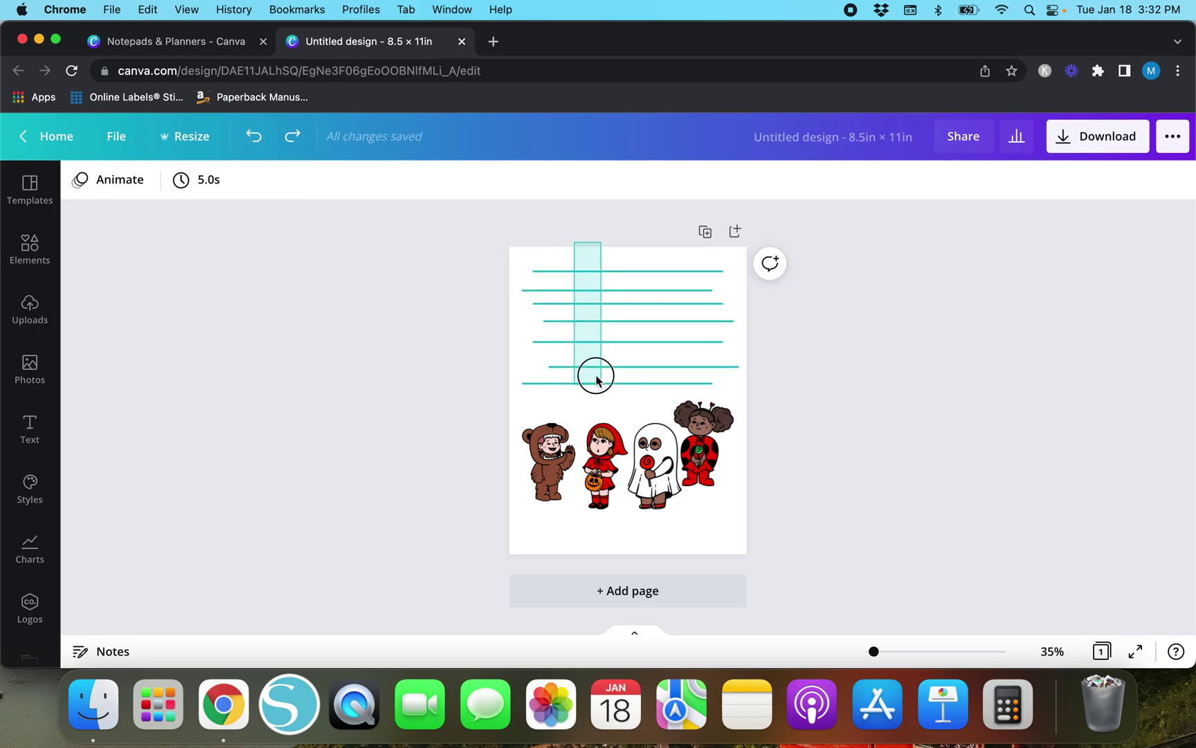
mouse_move(596, 379)
left_mouse_down()
mouse_move(567, 277)
mouse_move(594, 396)
left_mouse_up()
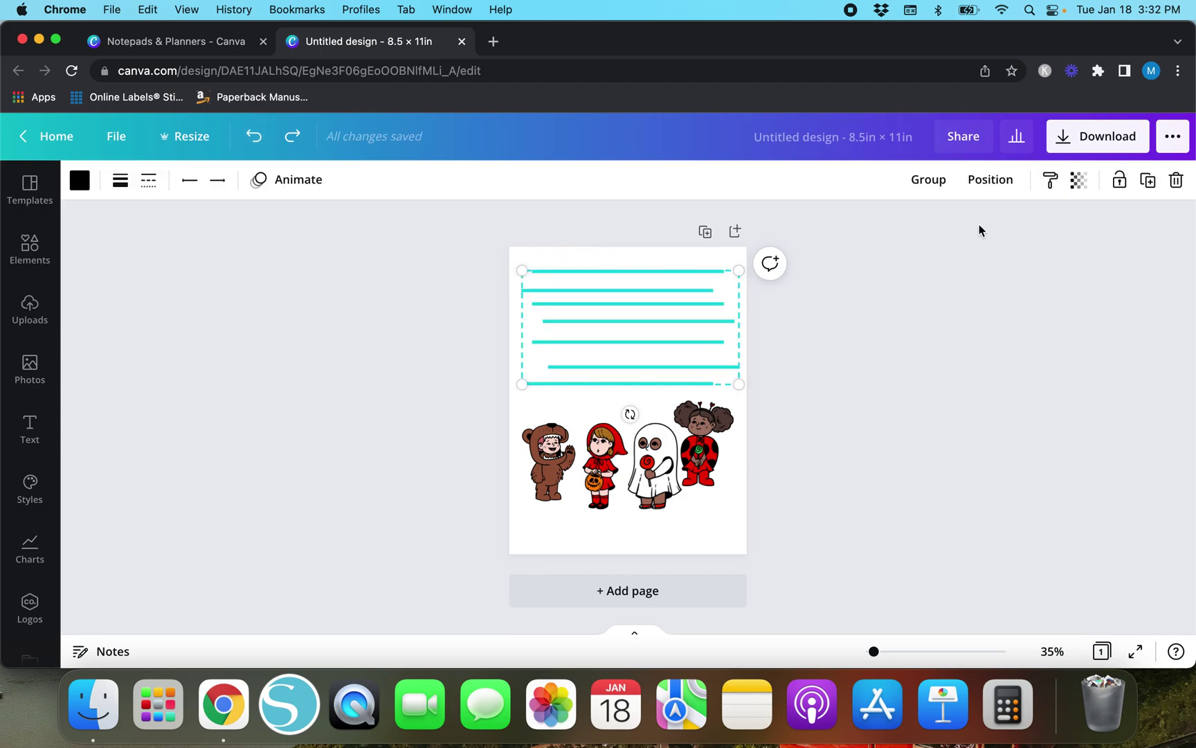
left_click(988, 180)
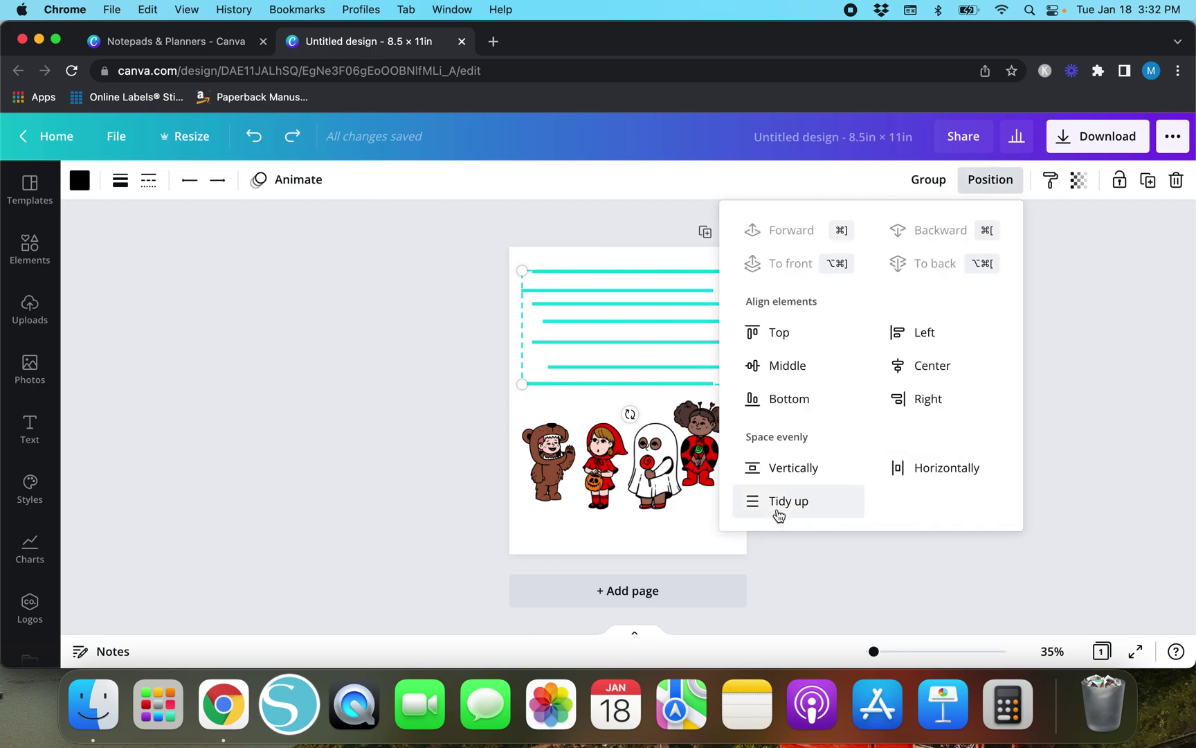
left_click(779, 514)
left_click(794, 559)
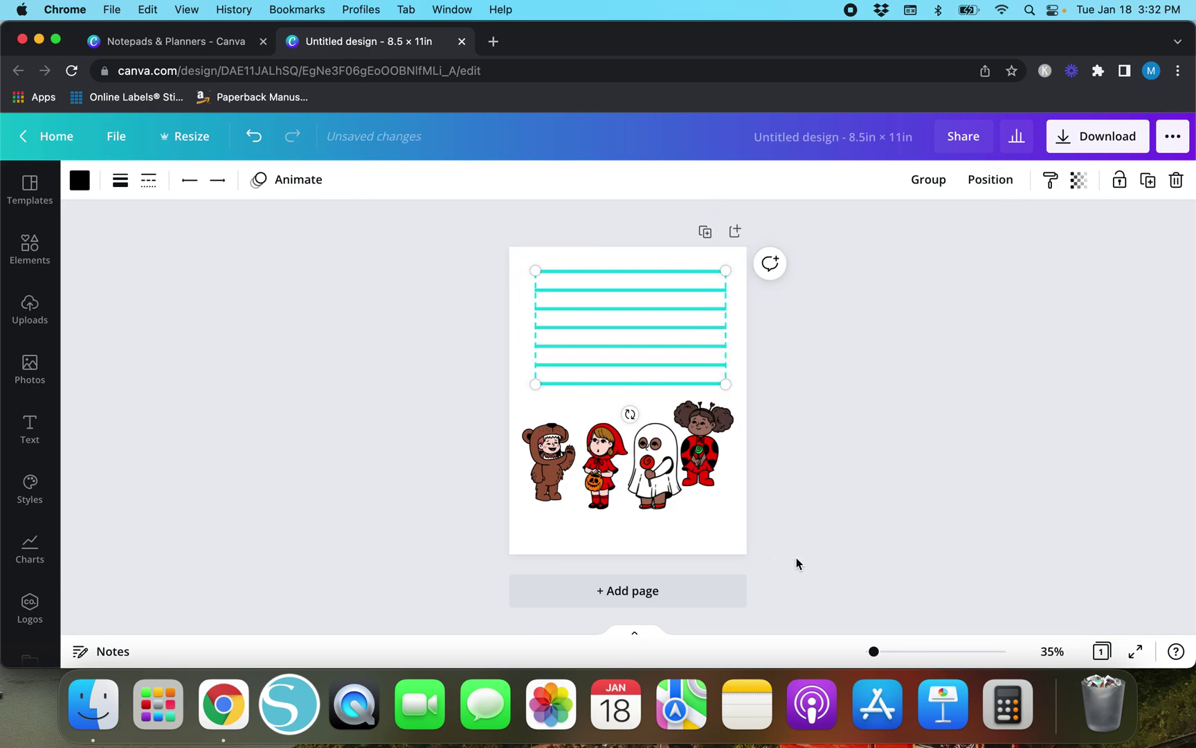
left_click(795, 559)
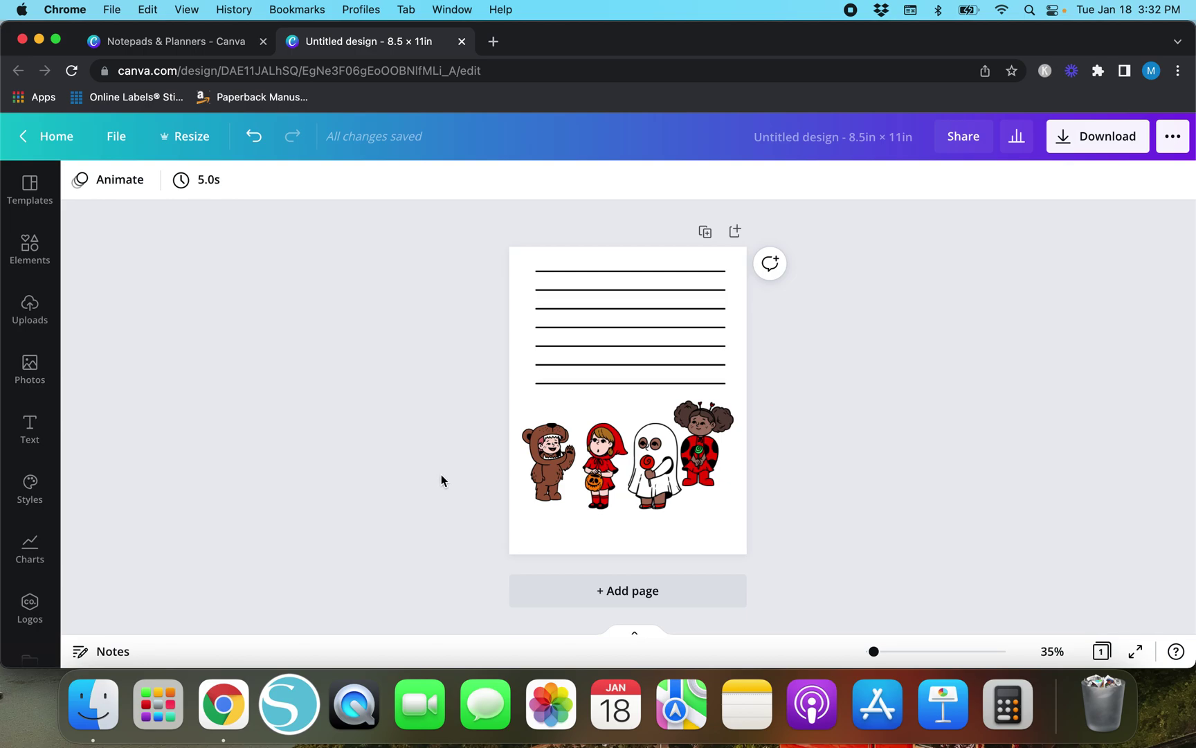
Select the four characters, trying Left align and vertical spacing, undoing each
left_click_drag(441, 475, 711, 453)
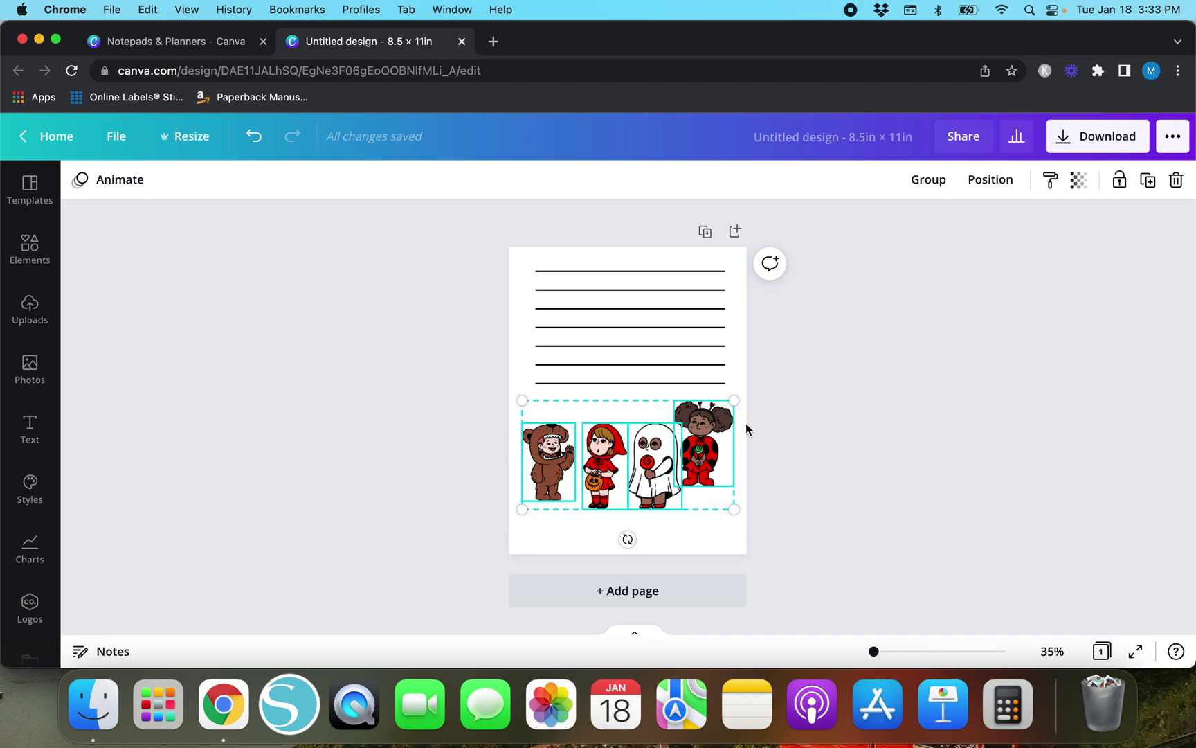
left_click(990, 180)
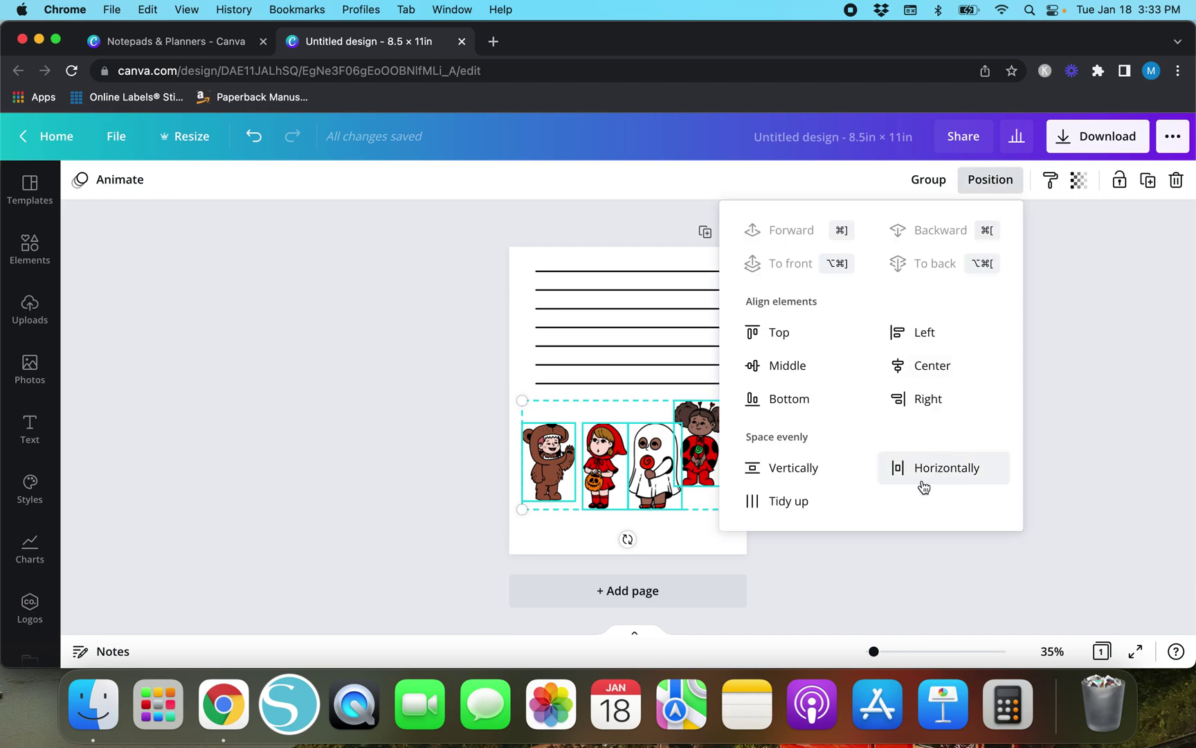
left_click(920, 333)
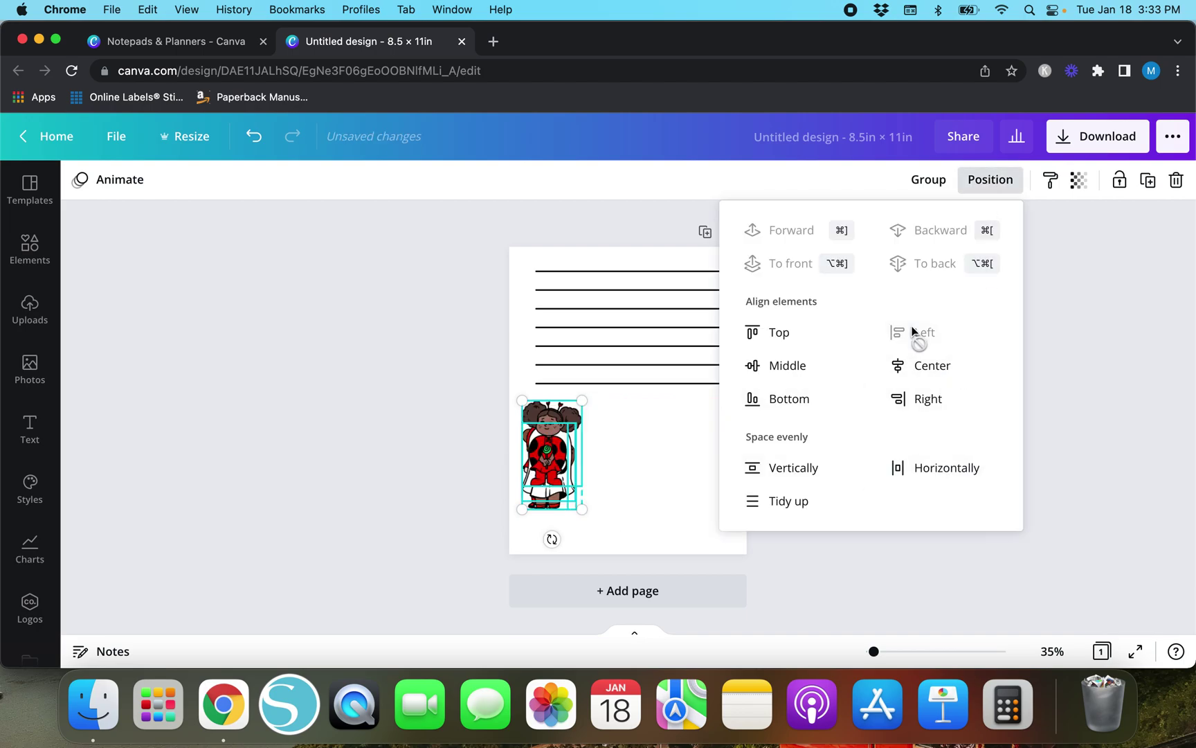
left_click(242, 140)
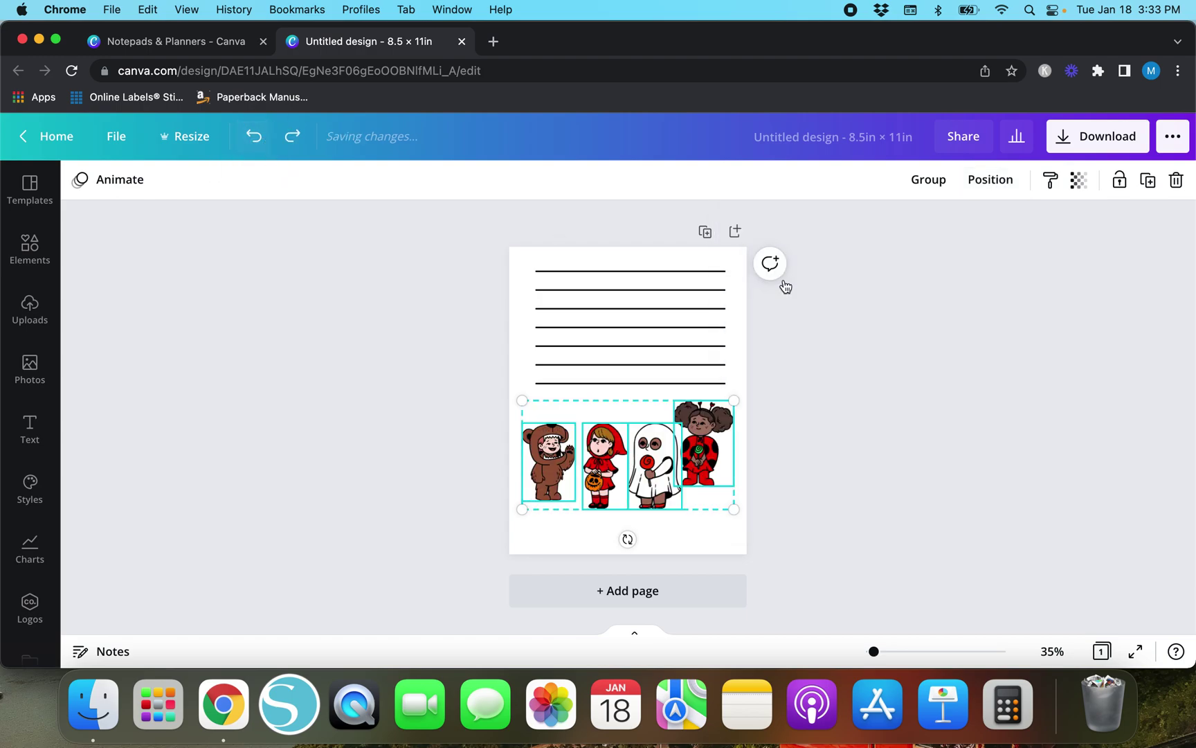
left_click(994, 184)
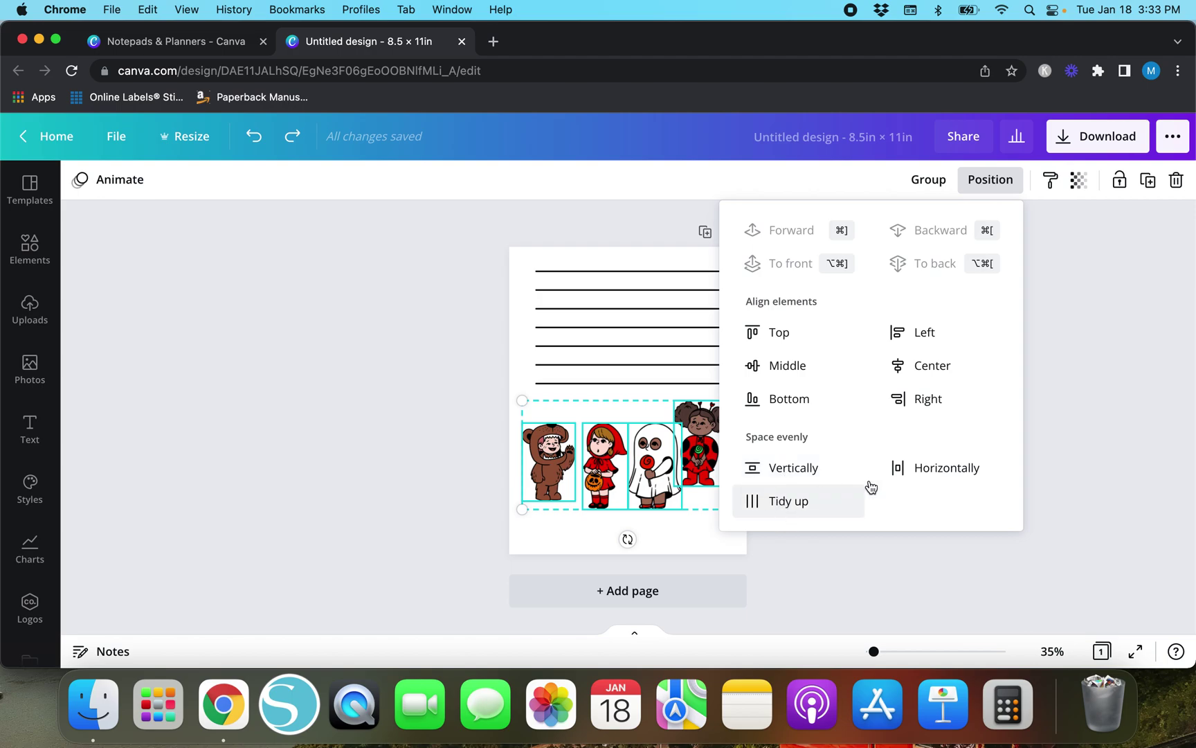
left_click(777, 466)
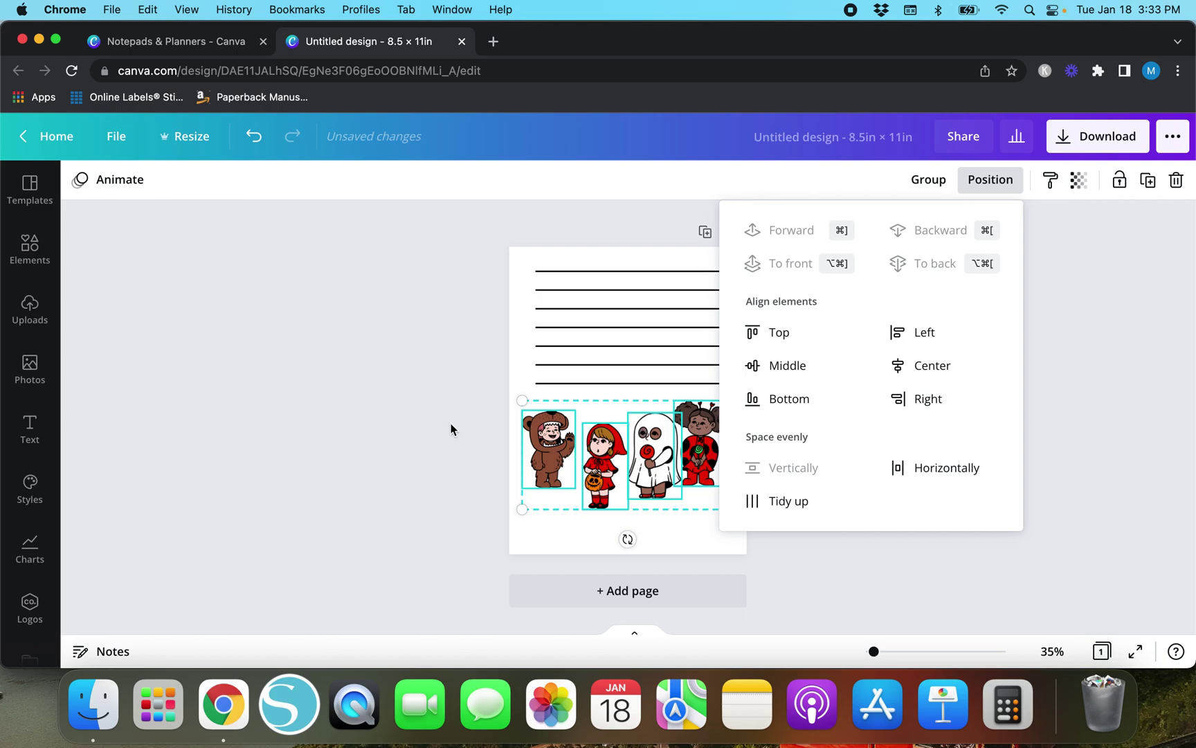
left_click(253, 135)
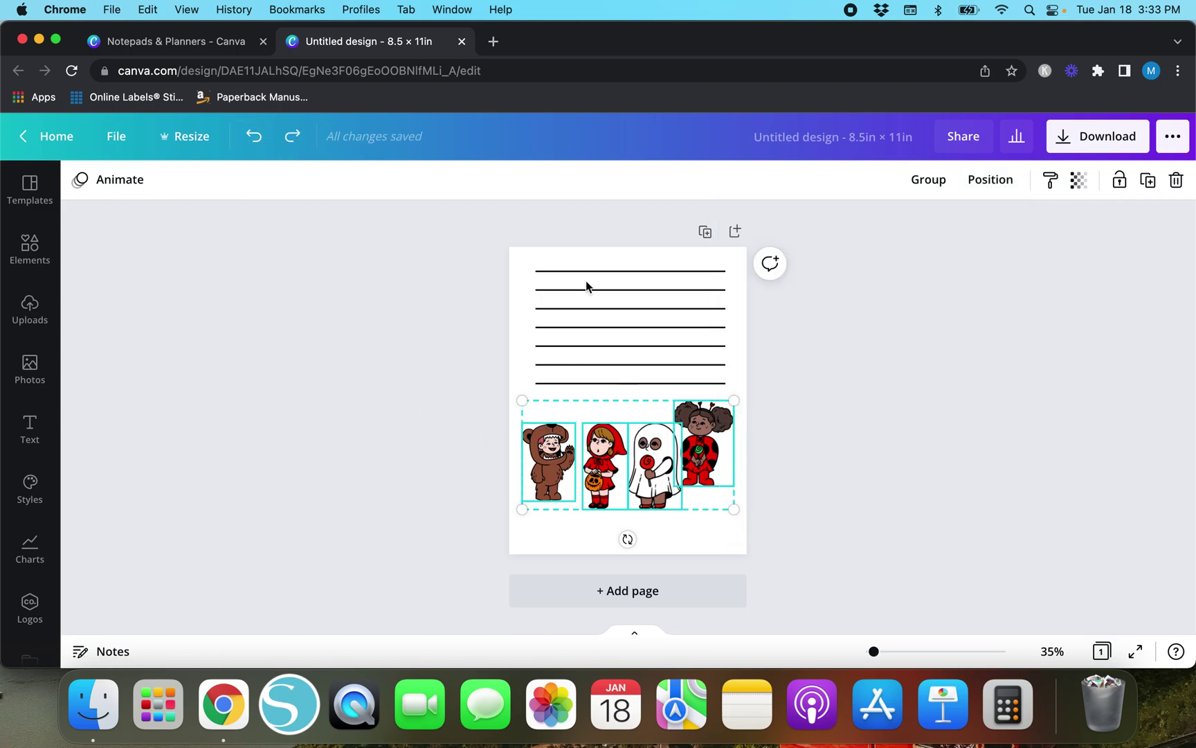
Try horizontal spacing, undo it, then Tidy up the four characters into an even row
left_click(979, 184)
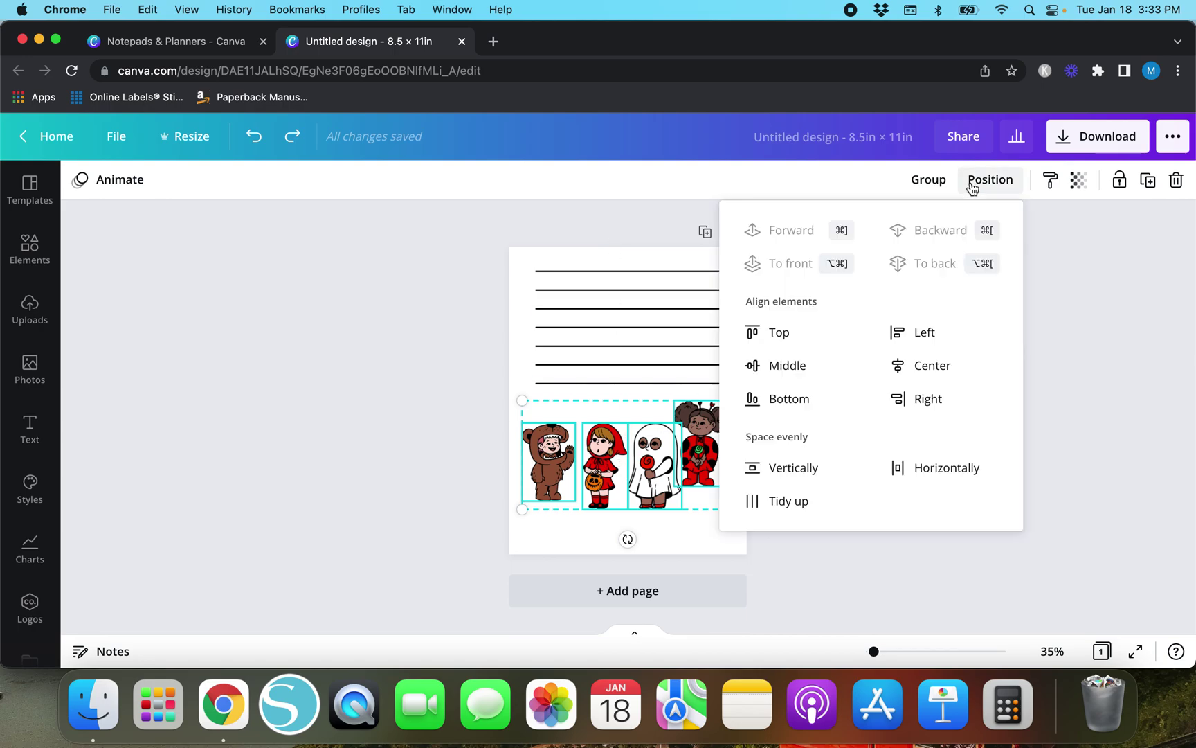
left_click(924, 481)
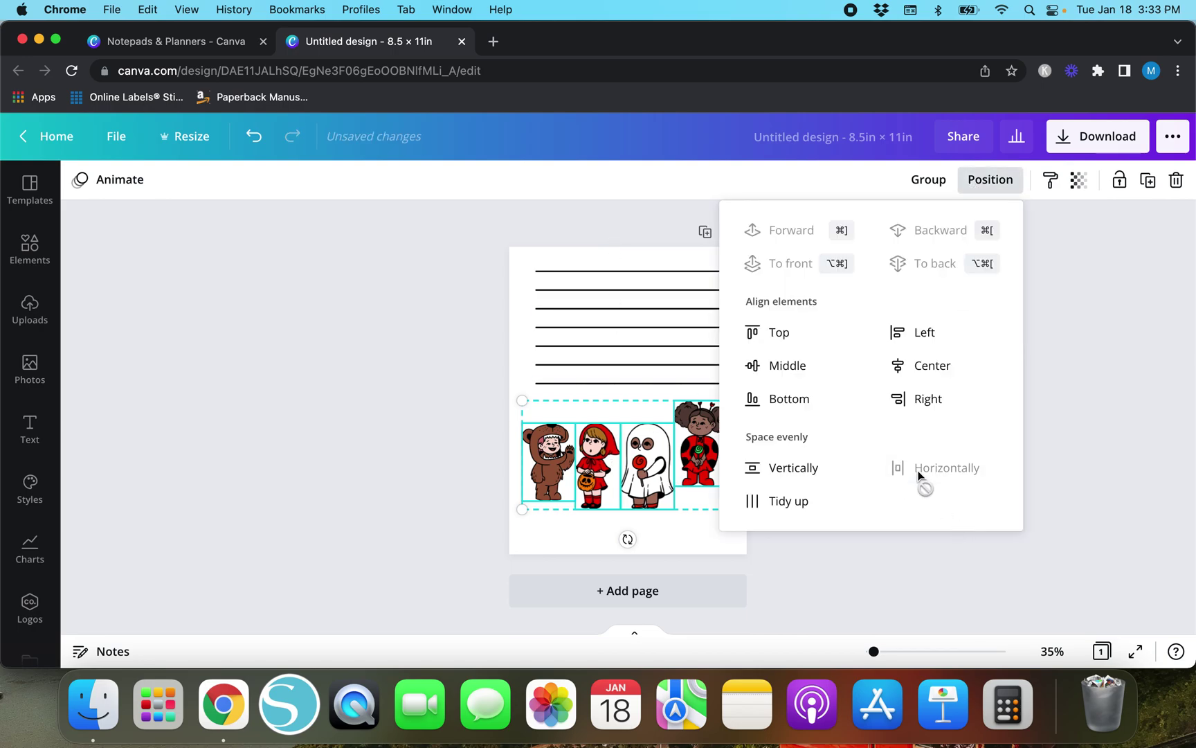
left_click(254, 136)
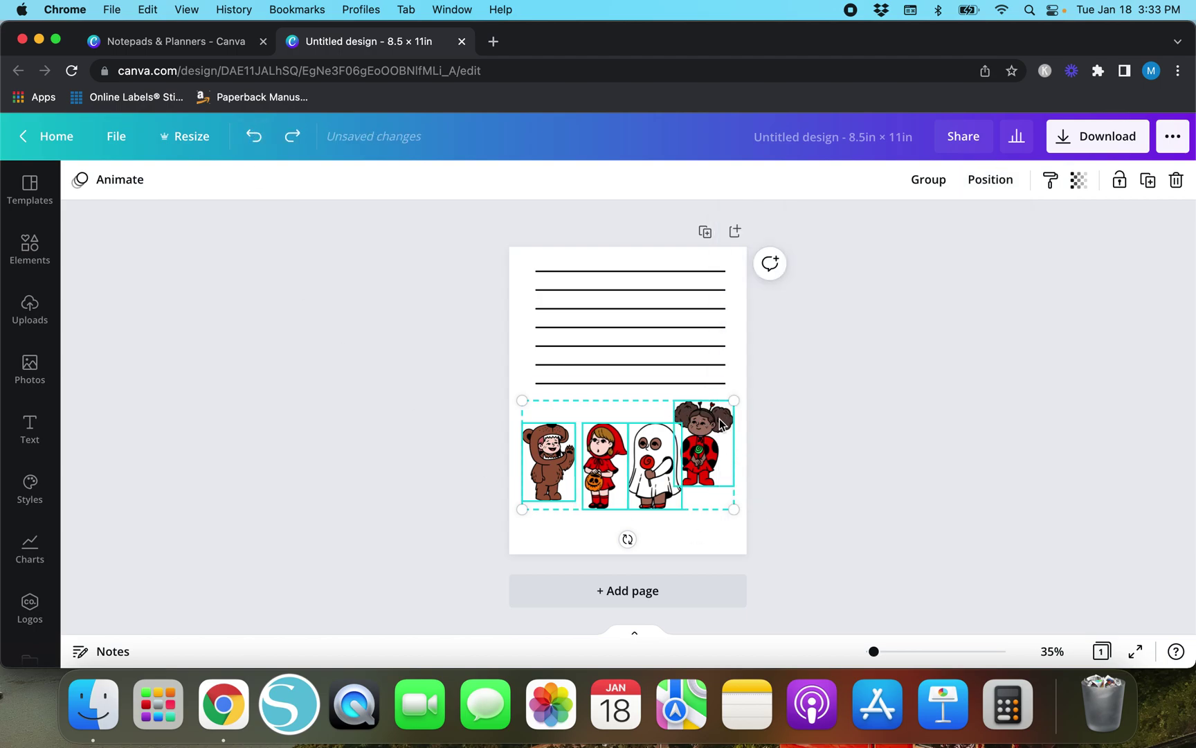
left_click(984, 185)
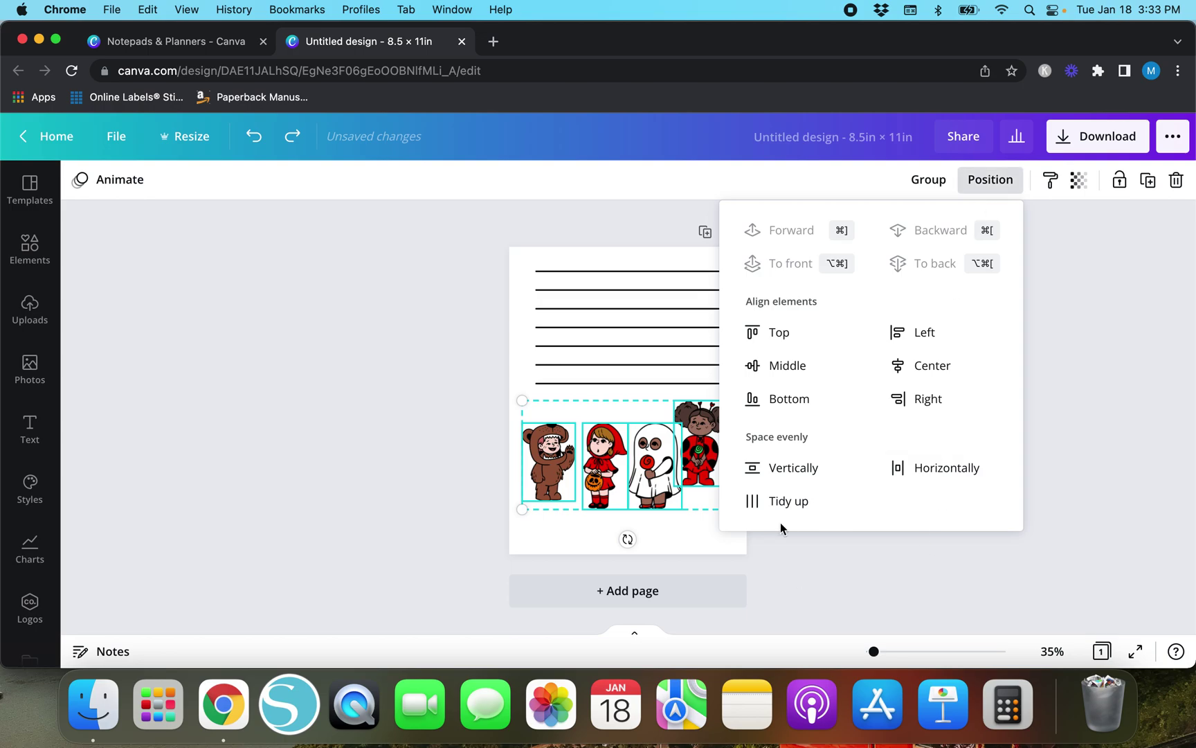
left_click(774, 506)
left_click(412, 505)
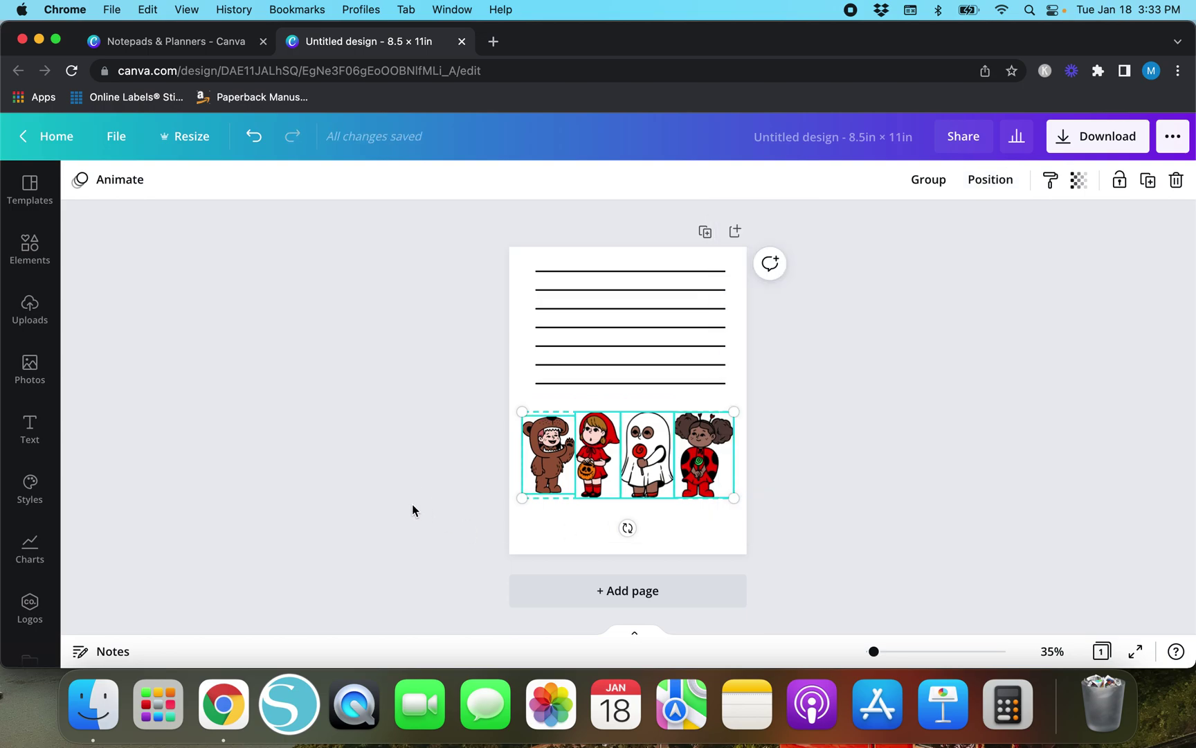
left_click(412, 504)
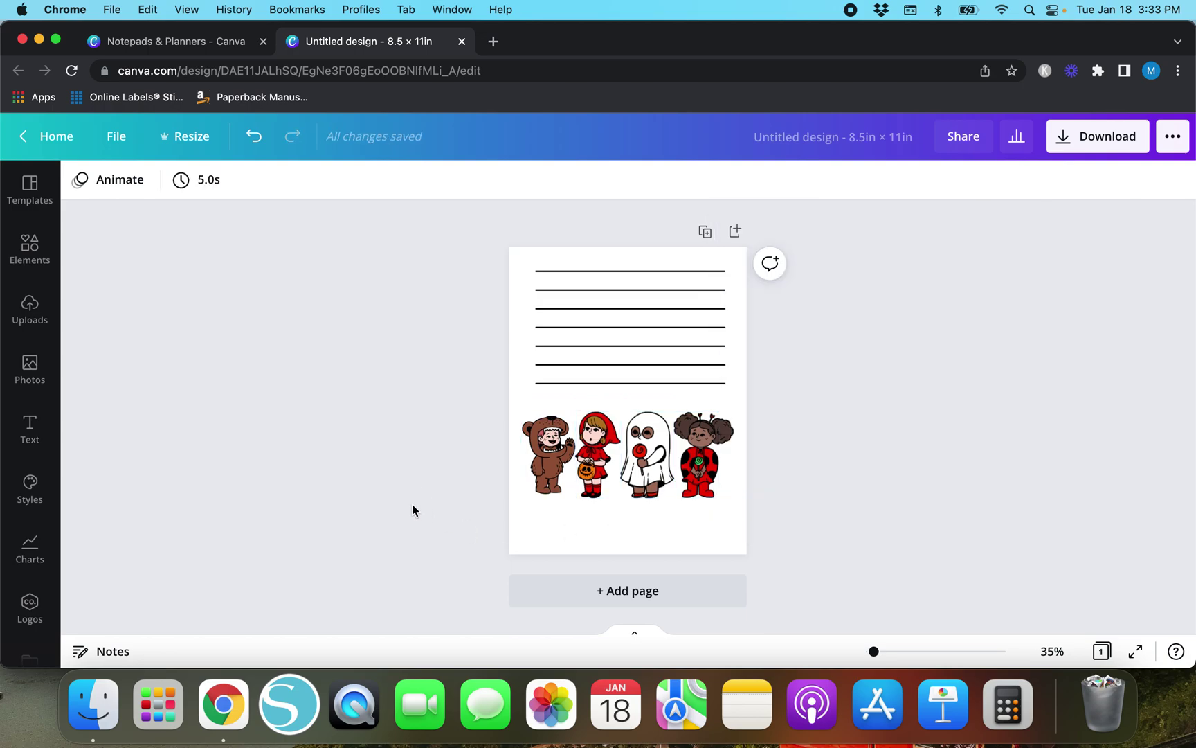
Enlarge the bear illustration slightly
left_click(550, 457)
left_click_drag(522, 491, 519, 498)
left_click_drag(578, 413, 581, 408)
left_click(459, 477)
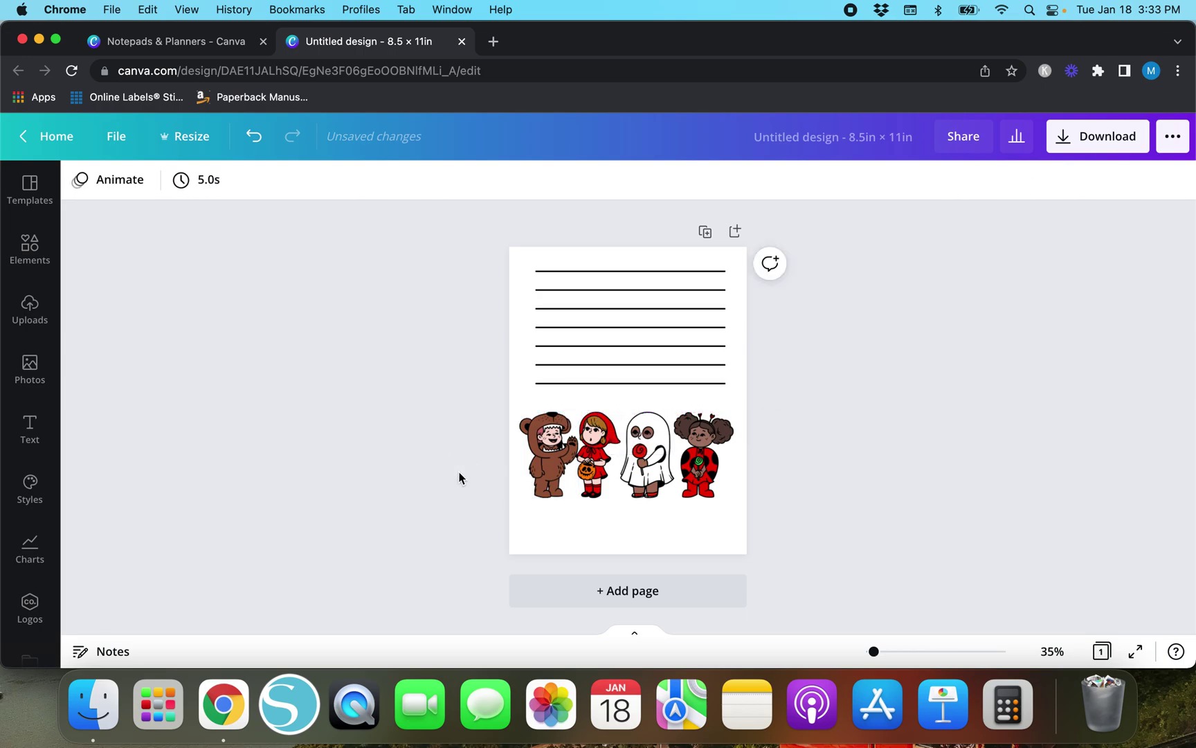
Reselect all four characters and apply Tidy up again
left_click_drag(459, 477, 803, 432)
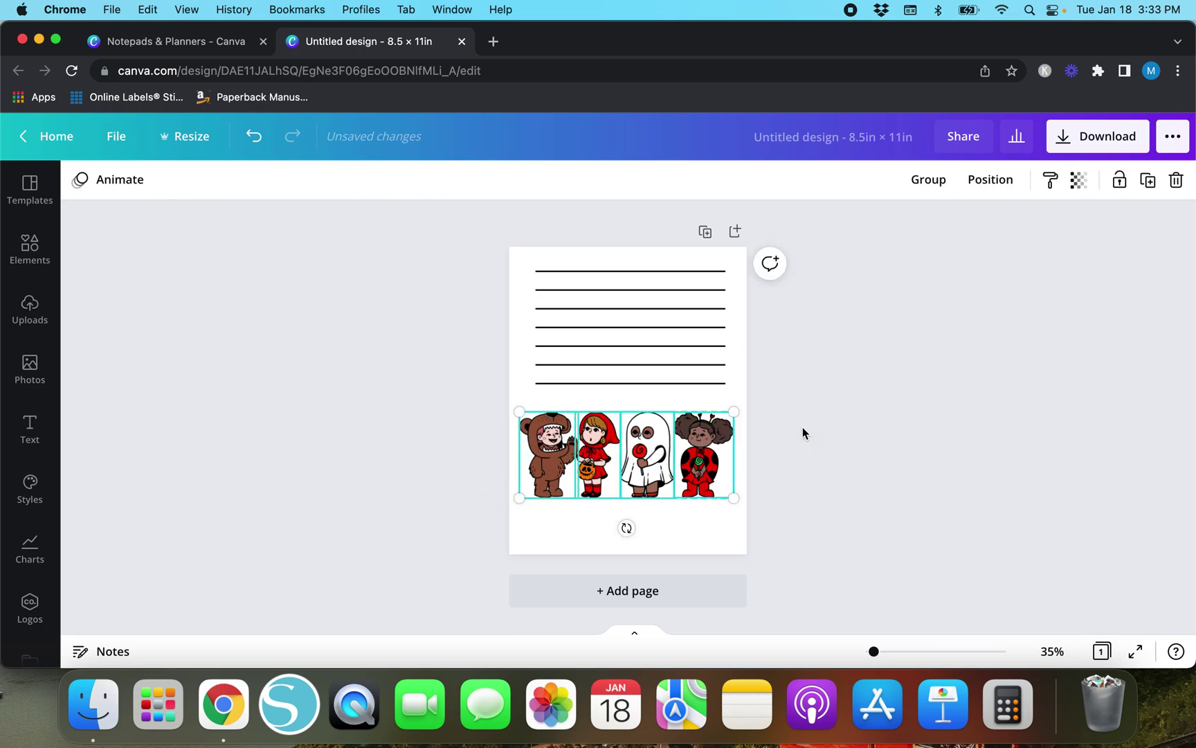
left_click(990, 180)
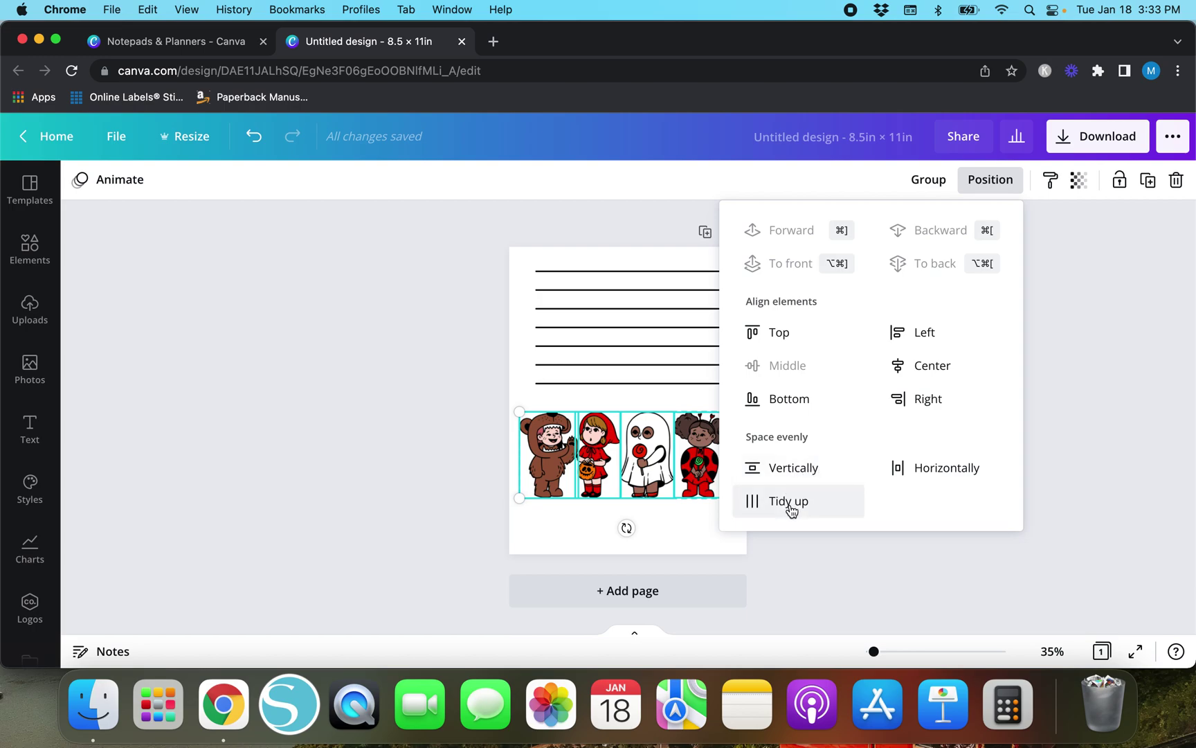
left_click(790, 504)
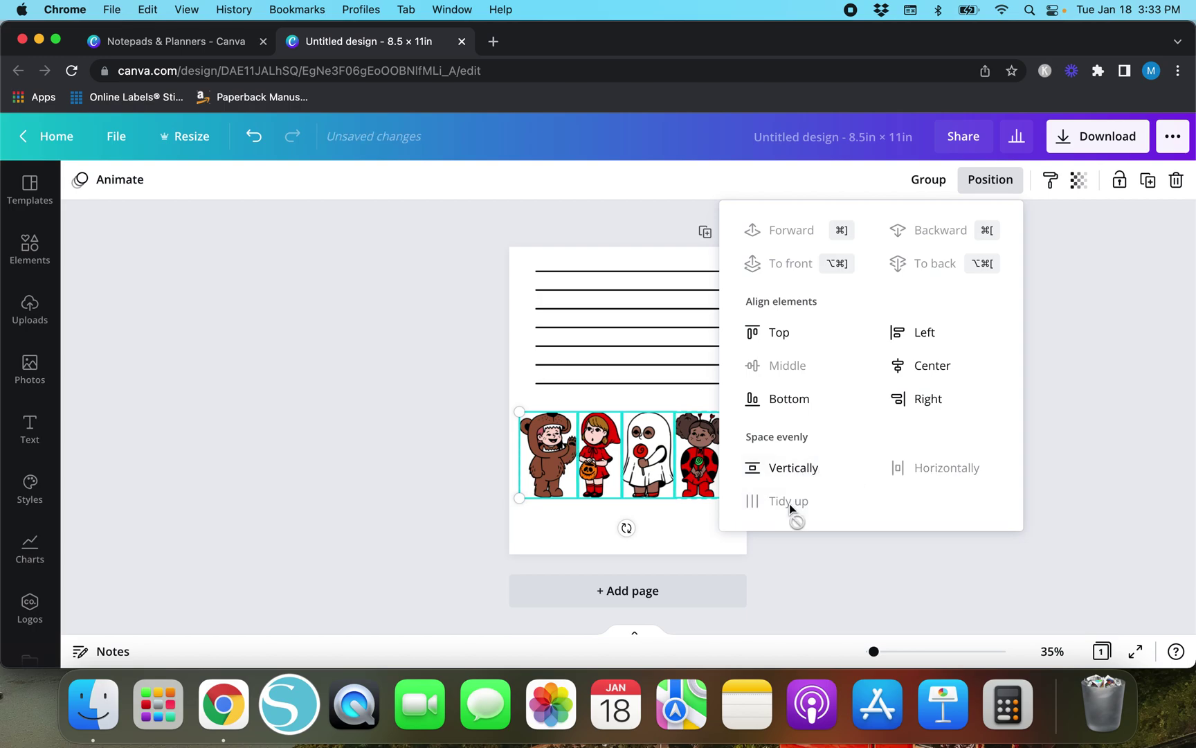
left_click(687, 546)
left_click(363, 505)
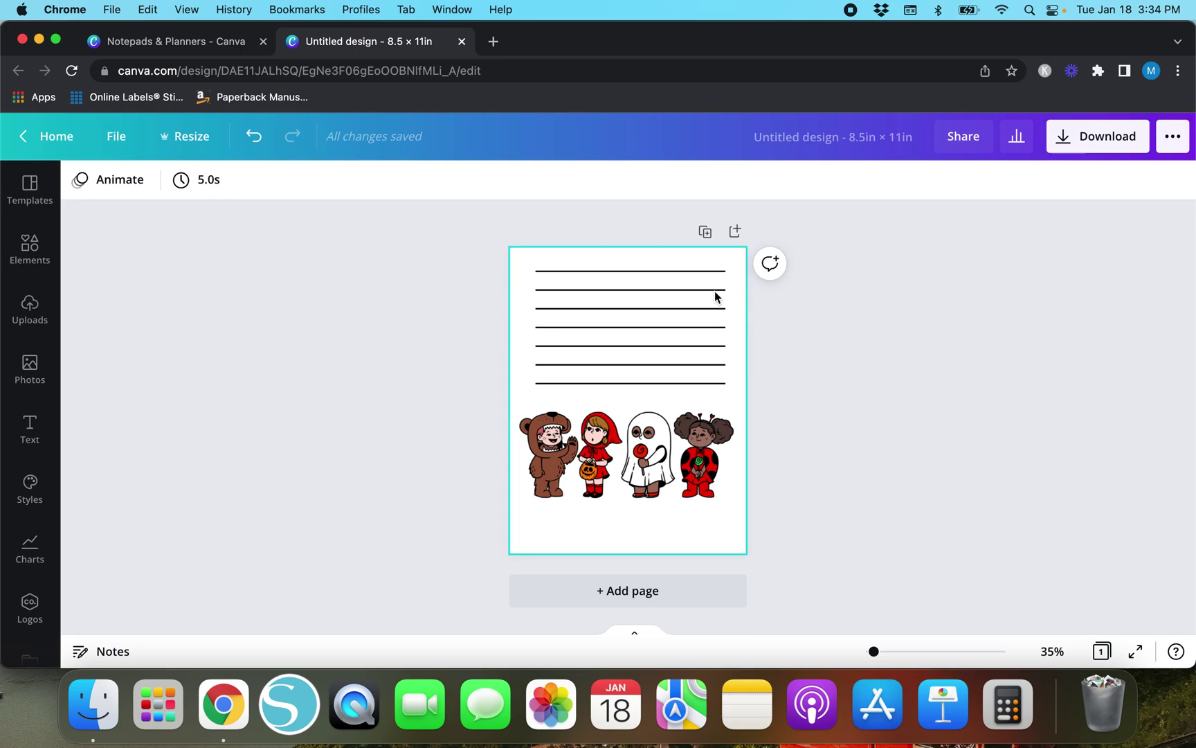
left_click_drag(390, 499, 831, 465)
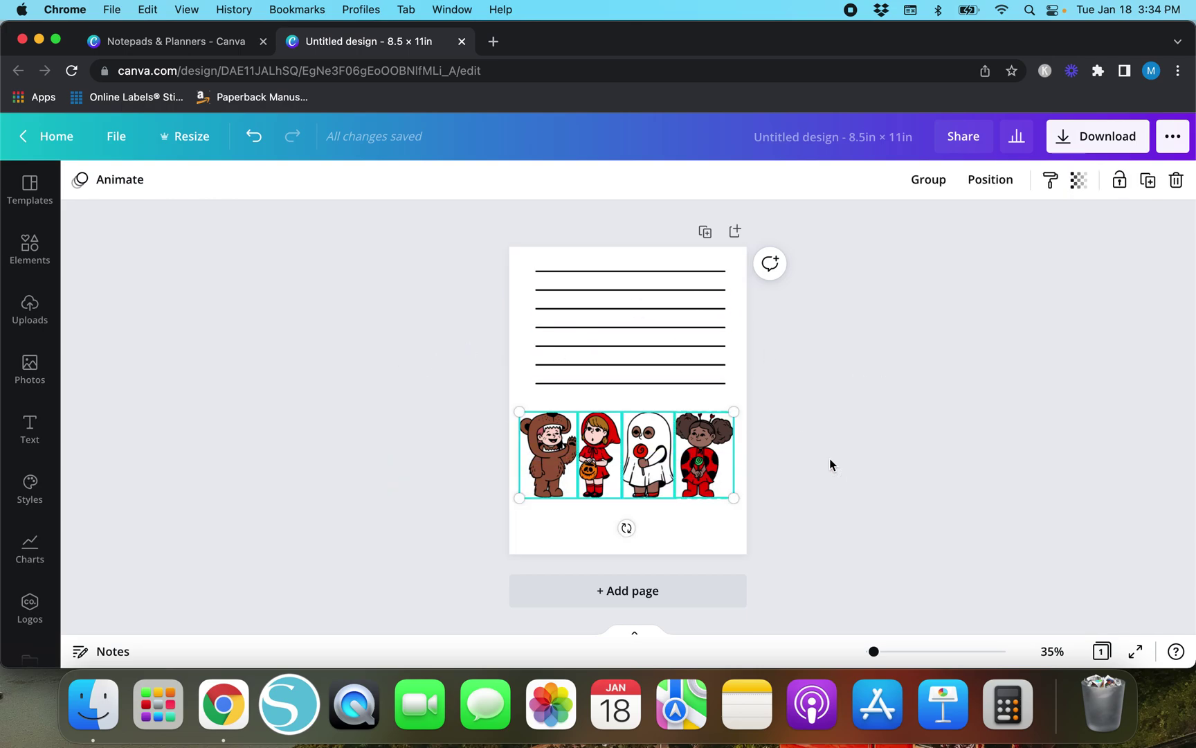
Delete the four characters and turn the top line into a vertical left border matching the stack height
key("Delete")
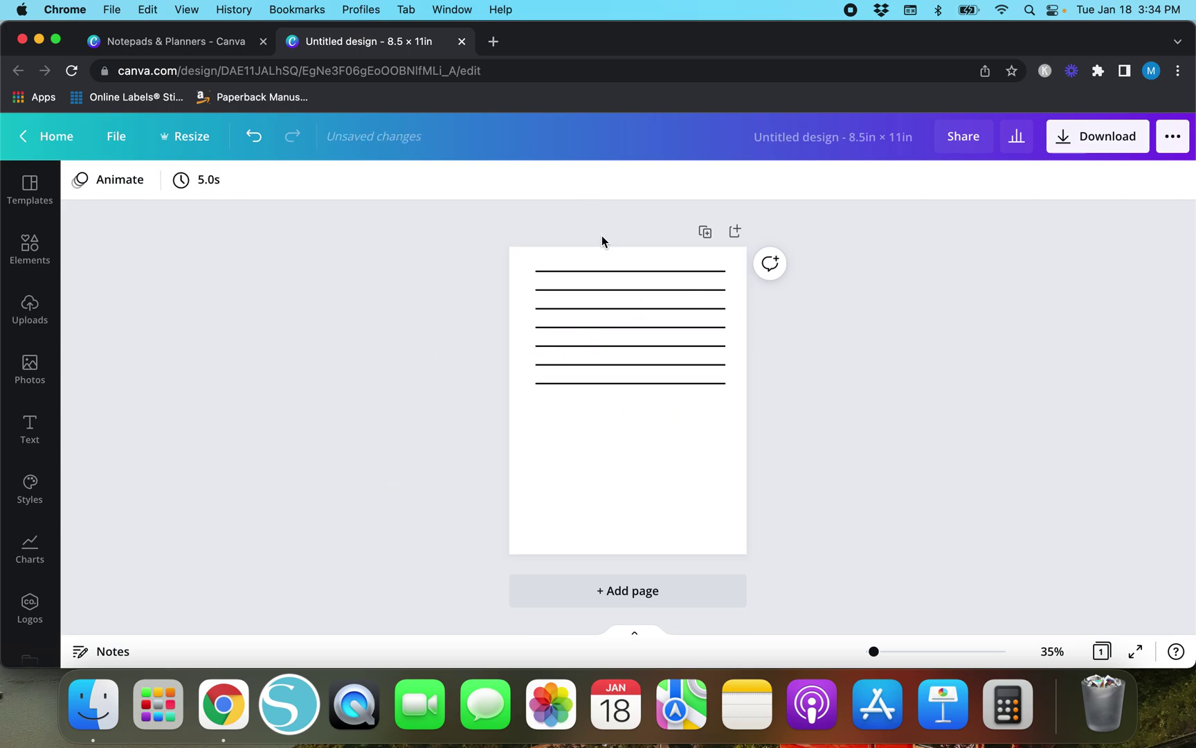
left_click(598, 271)
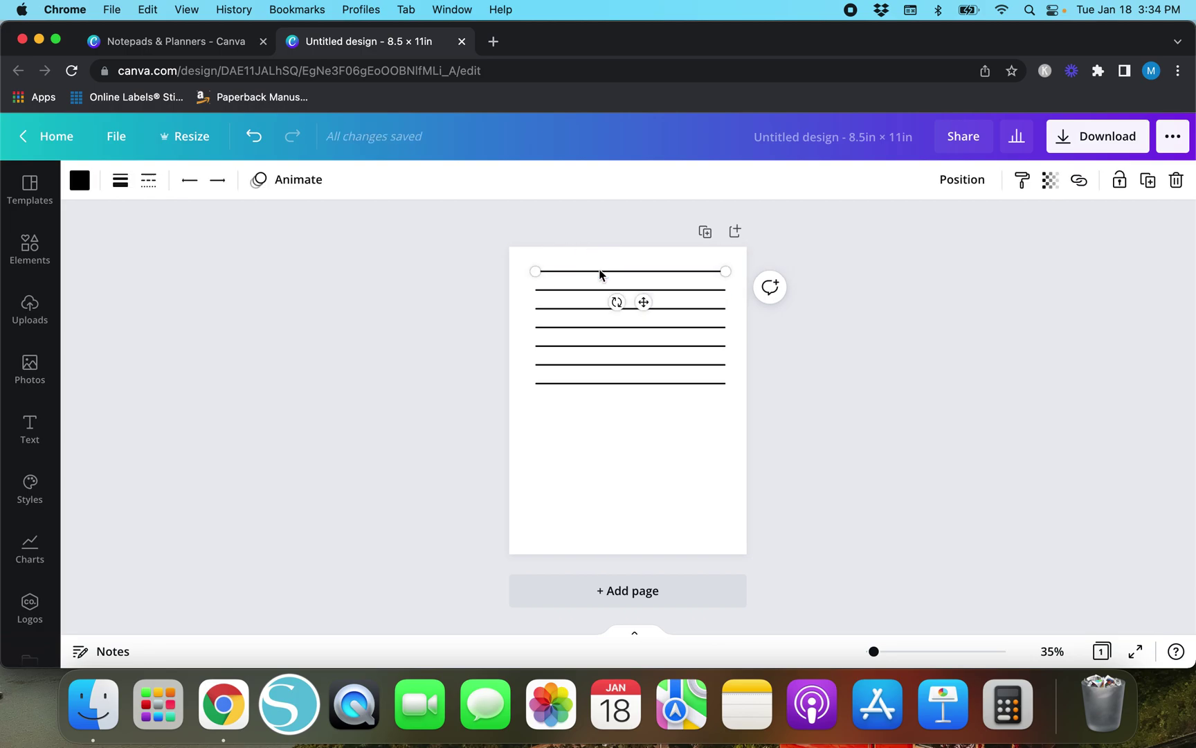
left_click_drag(617, 302, 566, 354)
left_click_drag(536, 459, 537, 384)
left_click(507, 461)
Copy the vertical line to the right edge and duplicate it into column dividers
left_click(536, 327)
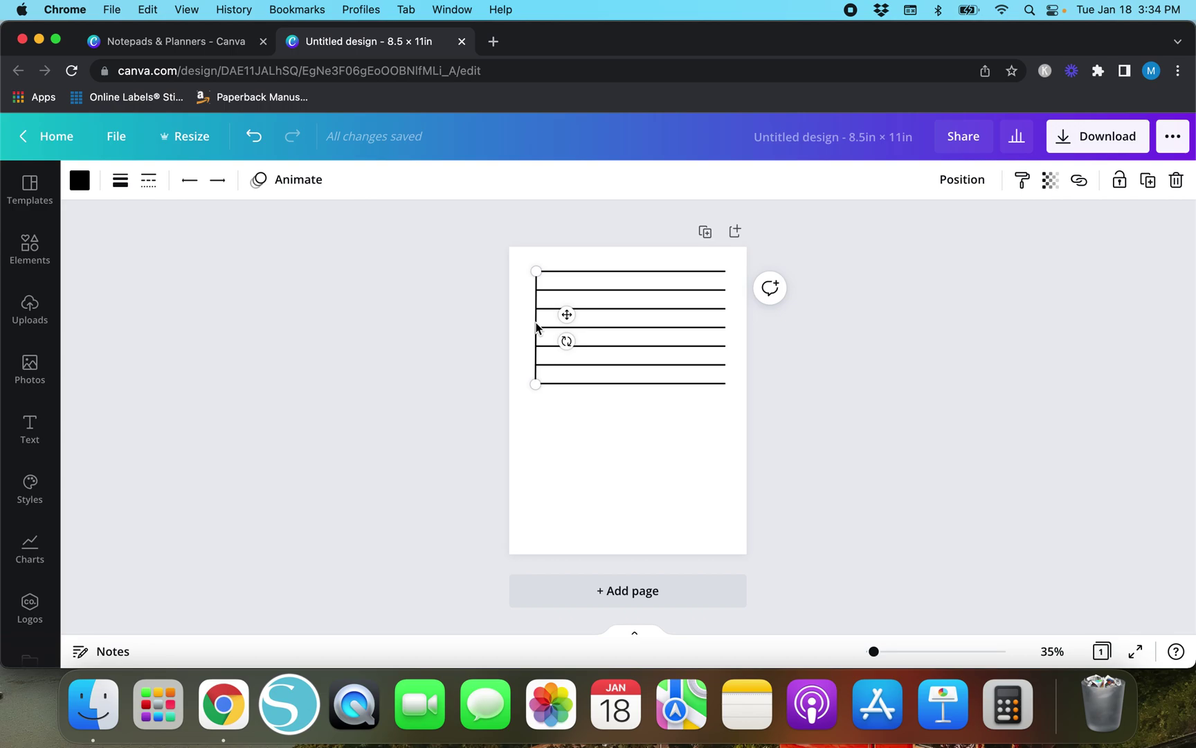
left_click_drag(571, 320, 750, 315)
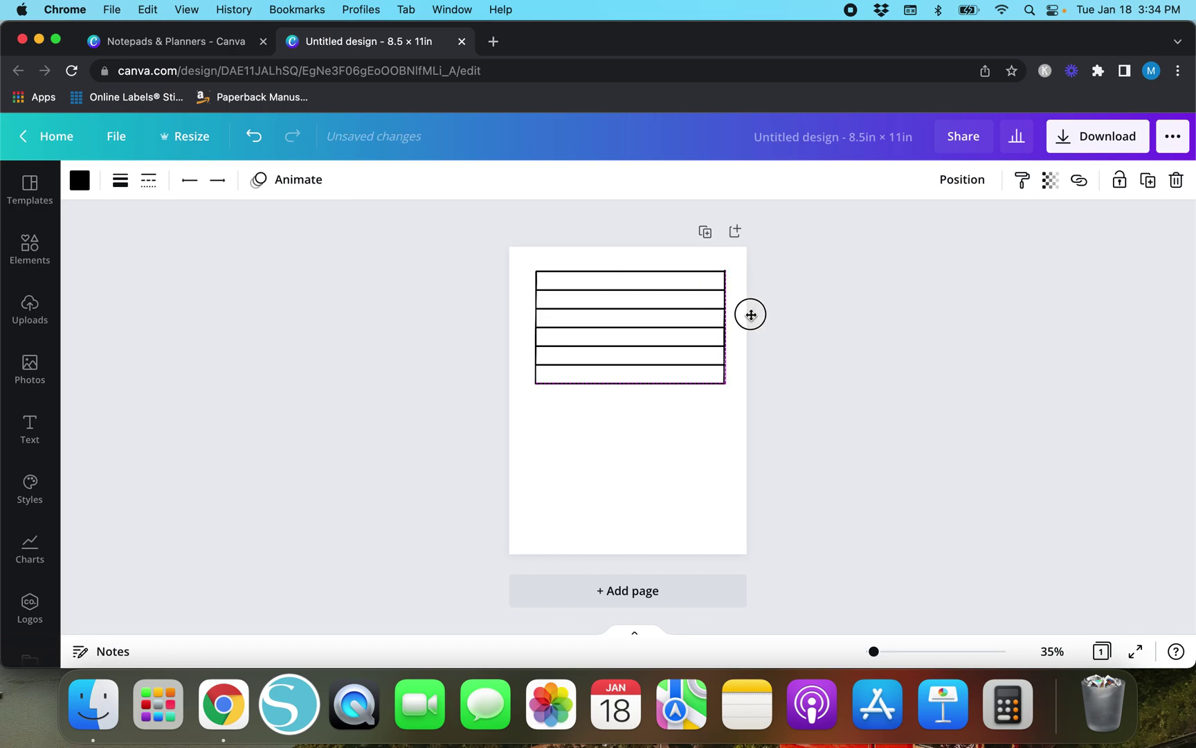
left_click(753, 316)
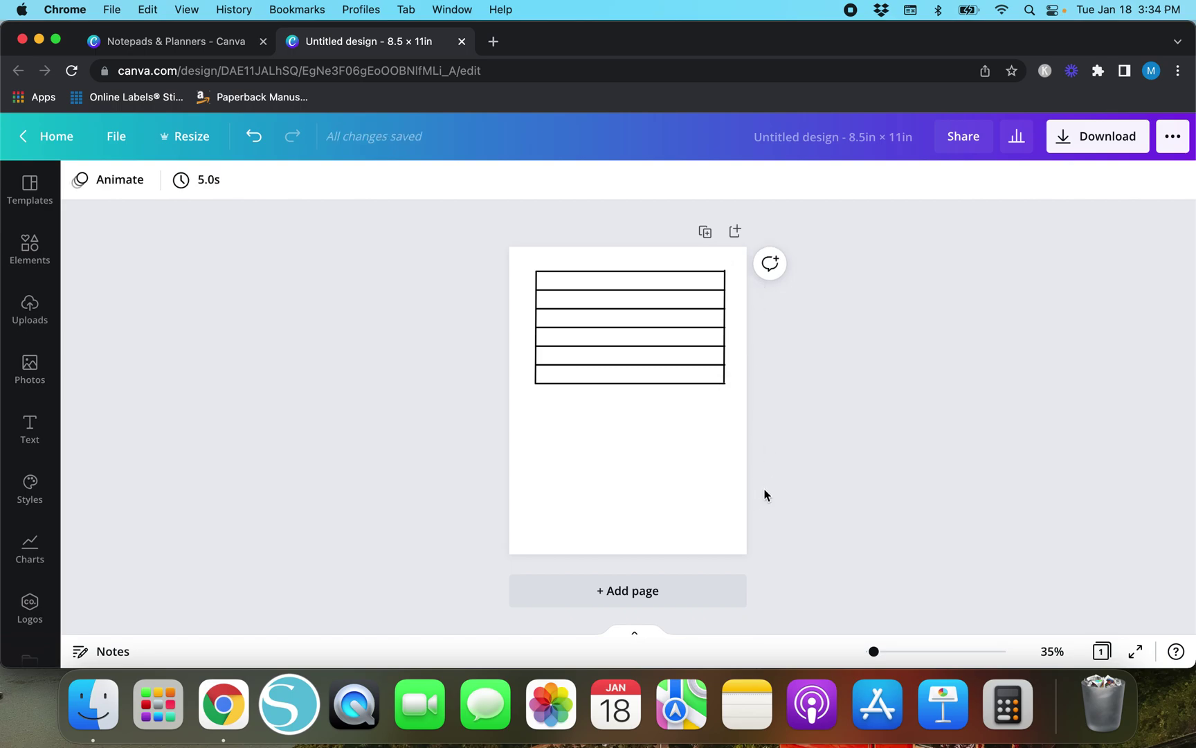
left_click(727, 314)
key("super+d")
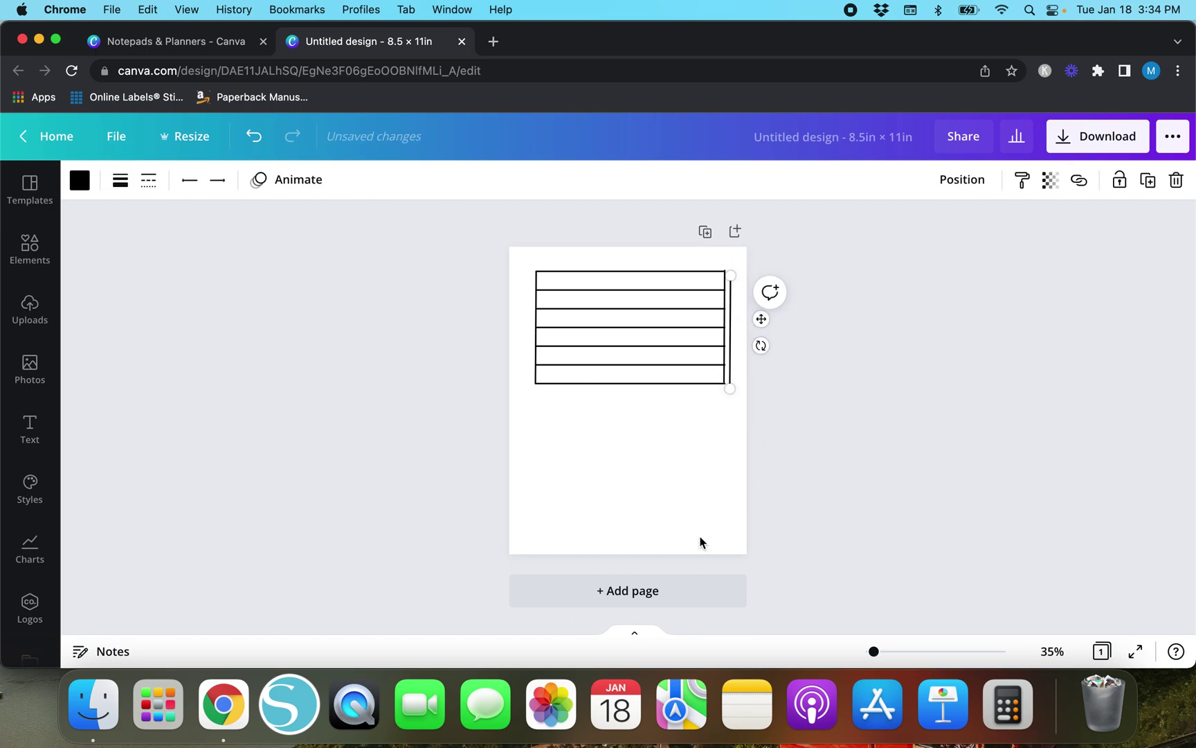
left_click_drag(760, 318, 611, 322)
key("super+d")
key("super+d")
left_click(632, 483)
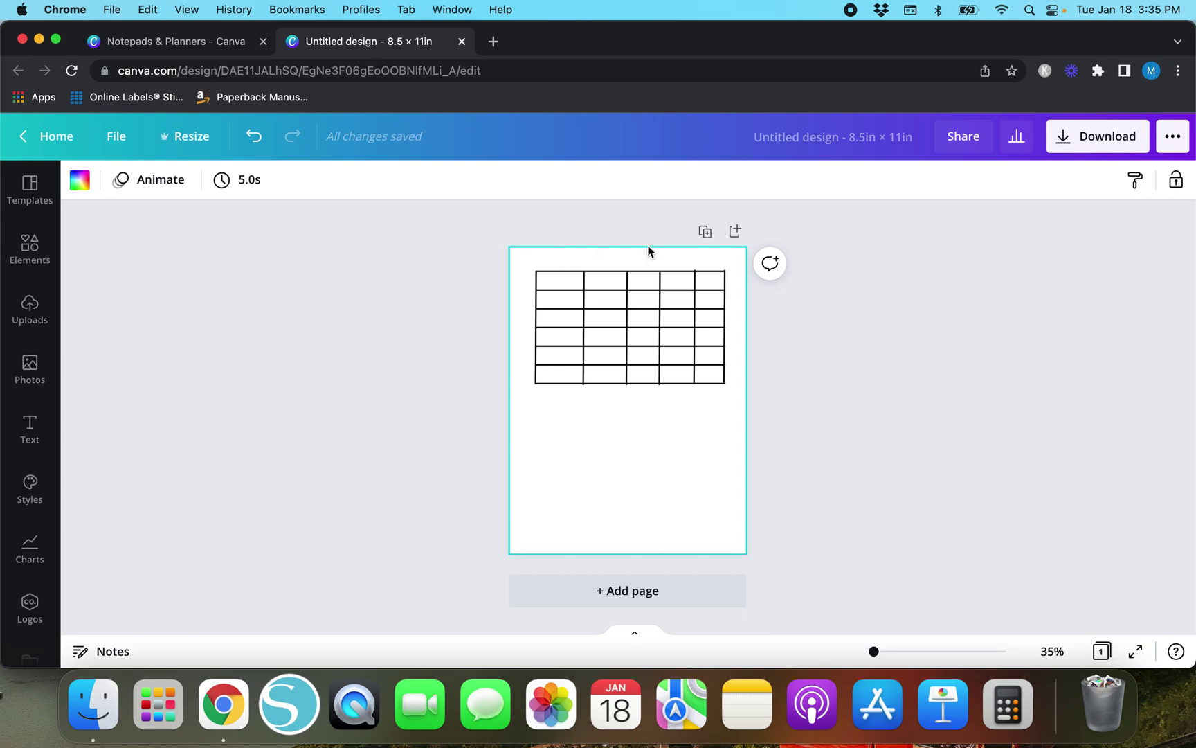
Try Shift-selecting the vertical grid lines, then clear the selection
left_click(574, 297)
left_click(577, 299)
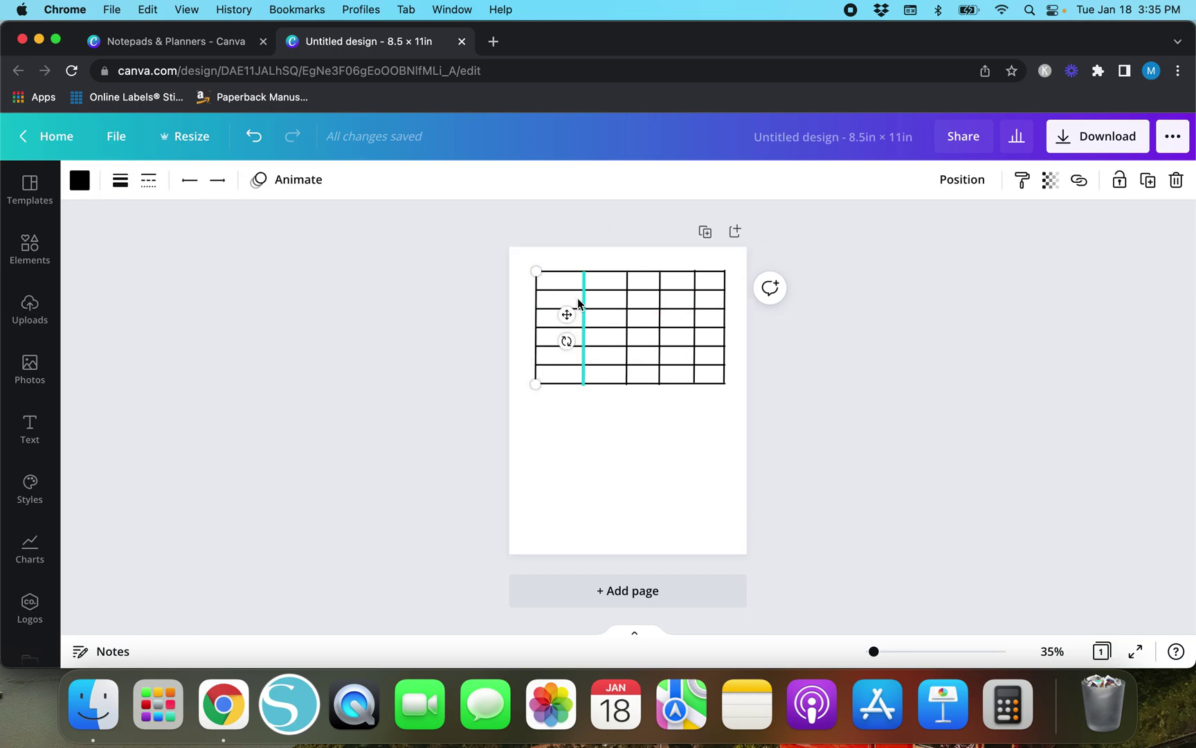
left_click(627, 302)
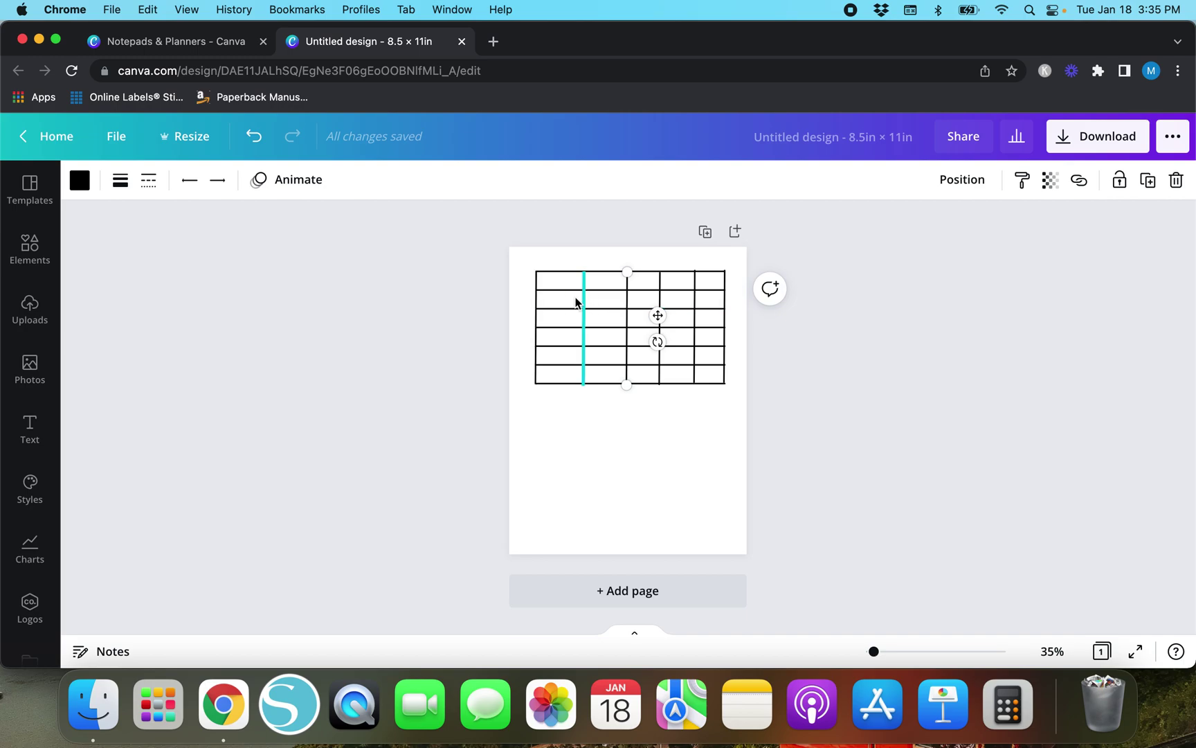
left_click(452, 362)
left_click(536, 300)
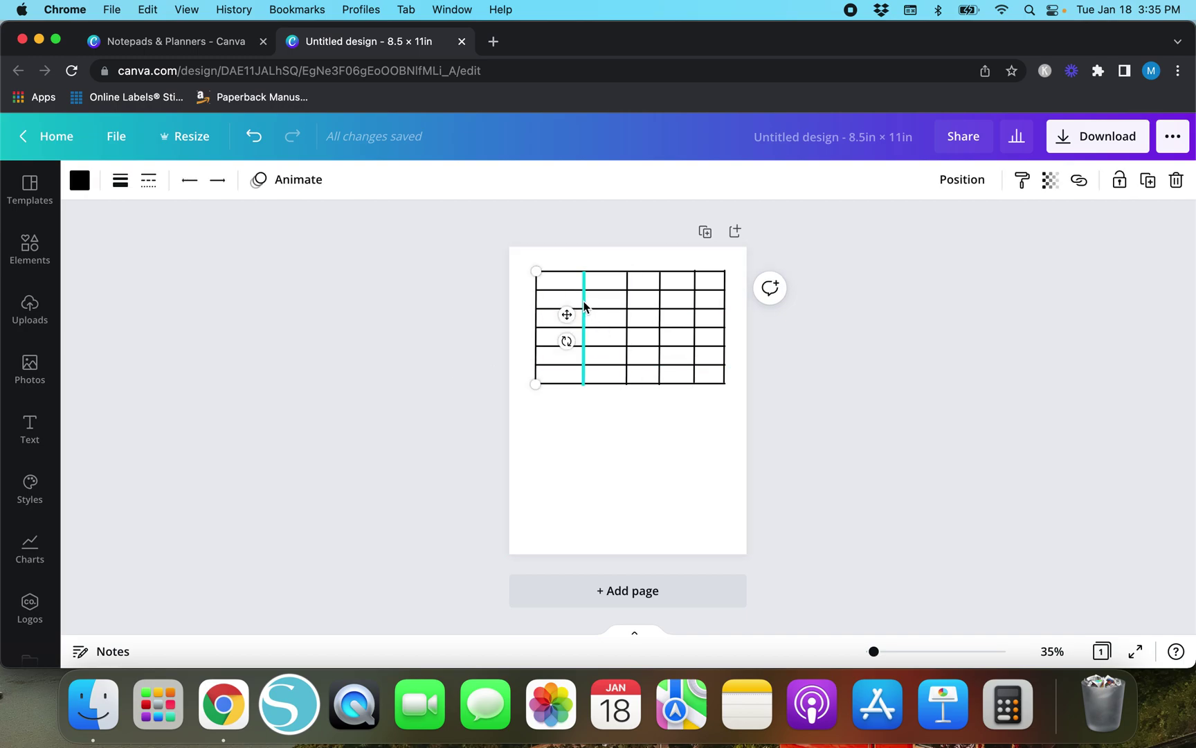
left_click(584, 305, "shift")
left_click(628, 303, "shift")
left_click(660, 305, "shift")
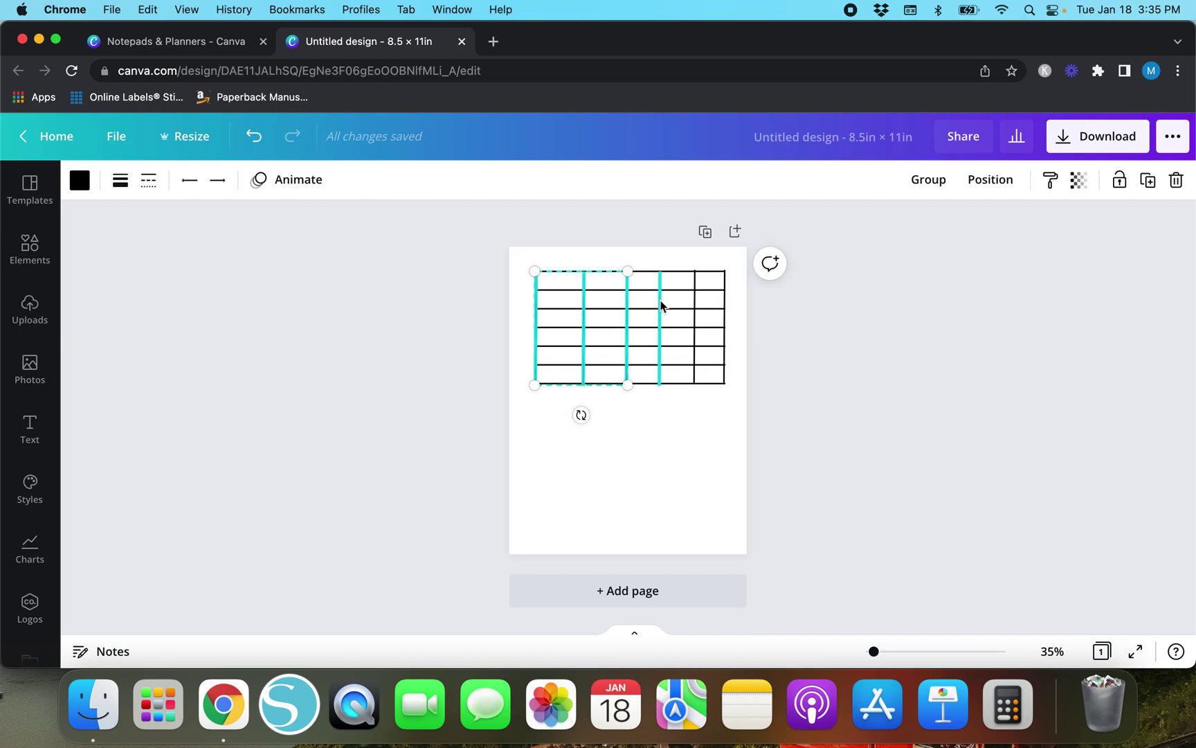
left_click(694, 303, "shift")
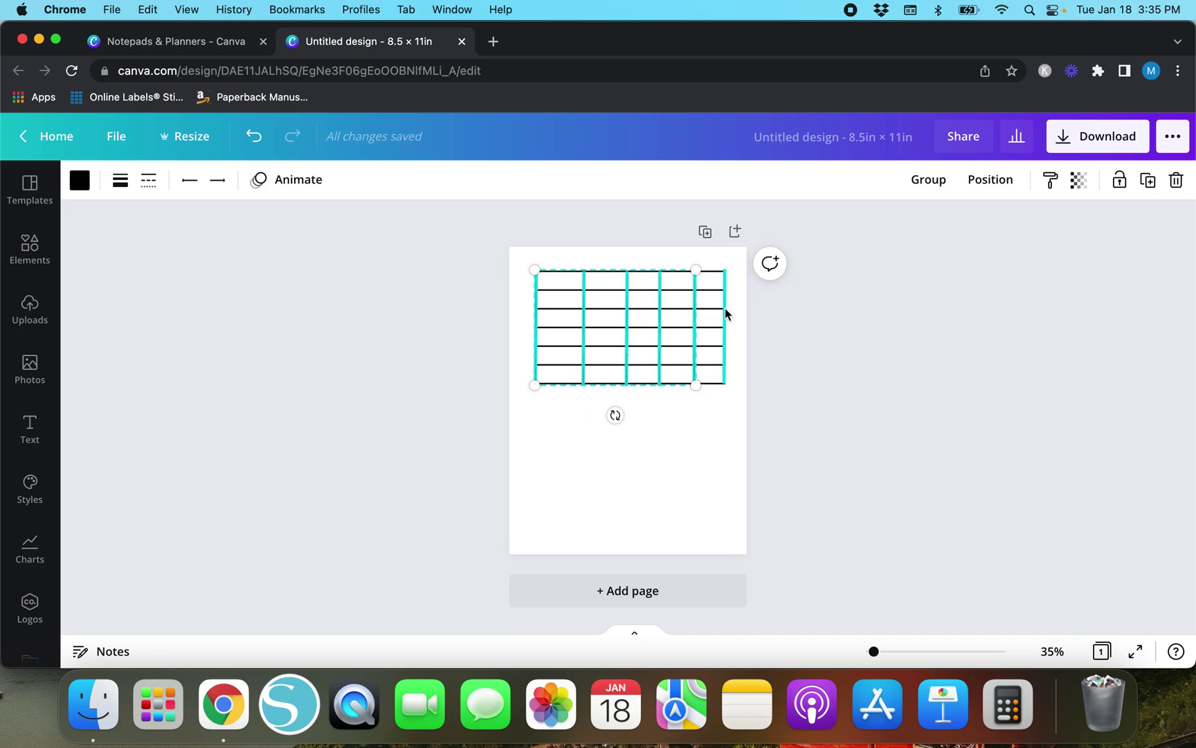
left_click(725, 310, "shift")
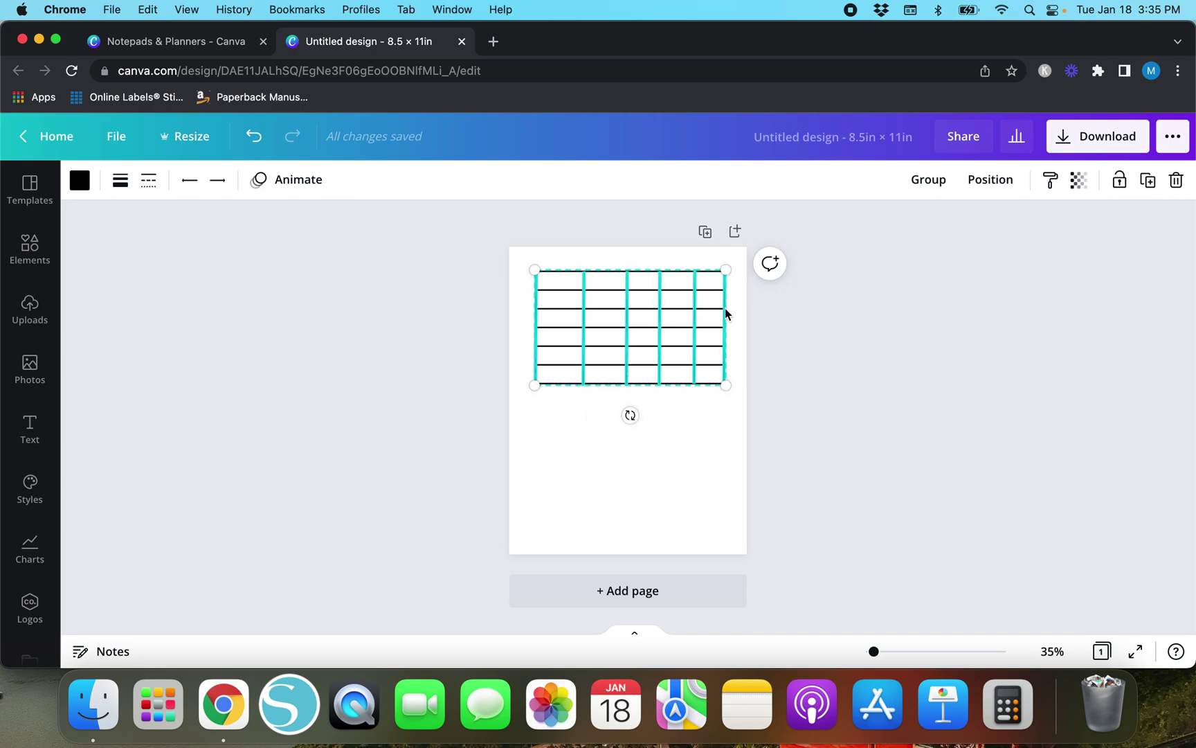
left_click(422, 336)
Shift-select the left edge, four dividers, right edge and top grid line
left_click(539, 309)
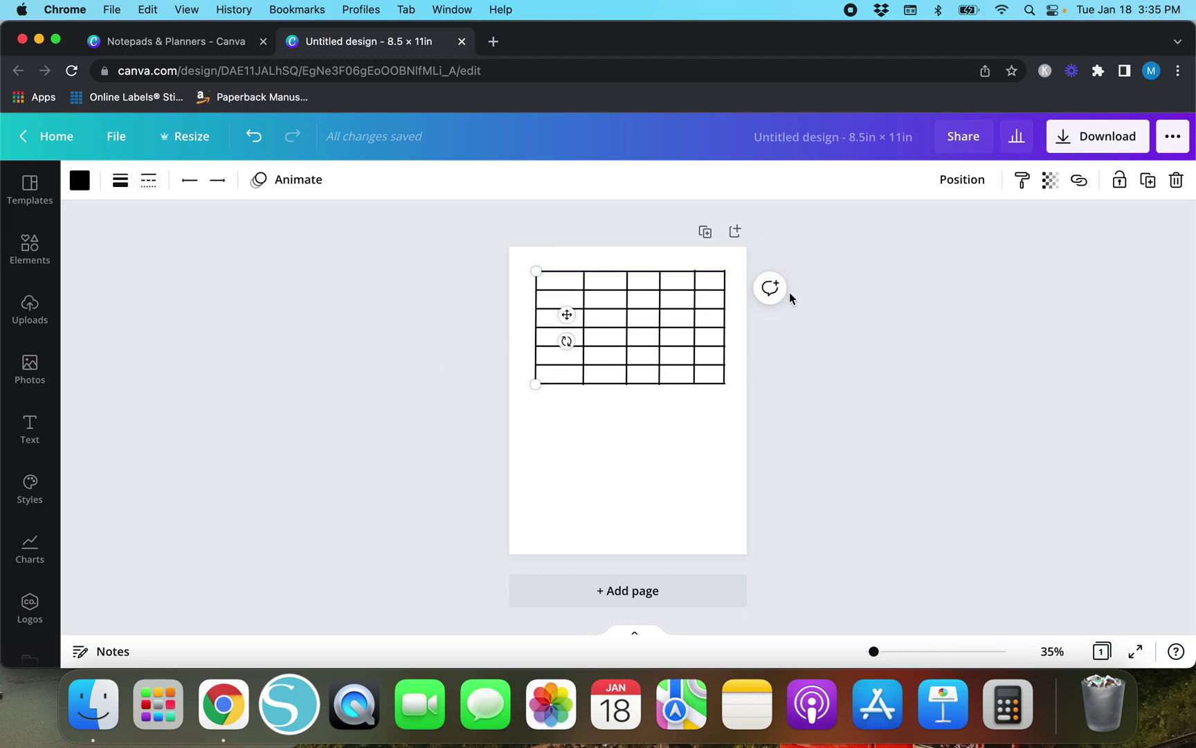
left_click(585, 303, "shift")
left_click(627, 301, "shift")
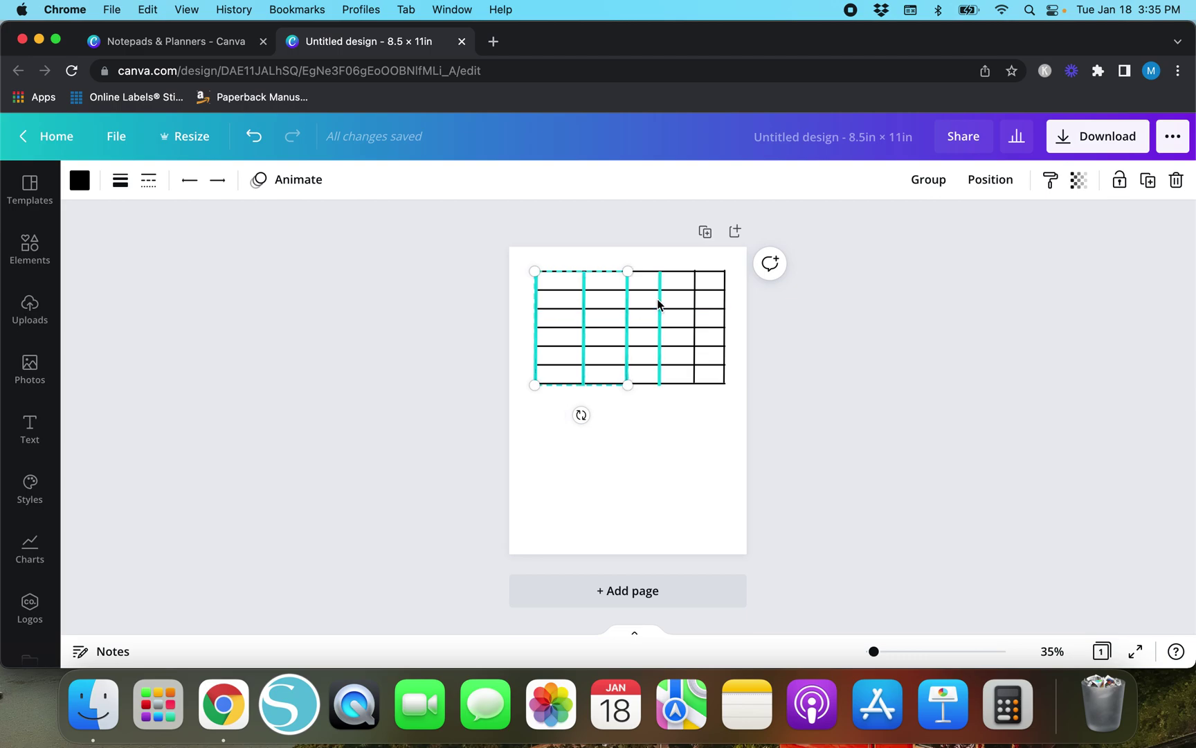
left_click(658, 305, "shift")
left_click(695, 302, "shift")
left_click(725, 303, "shift")
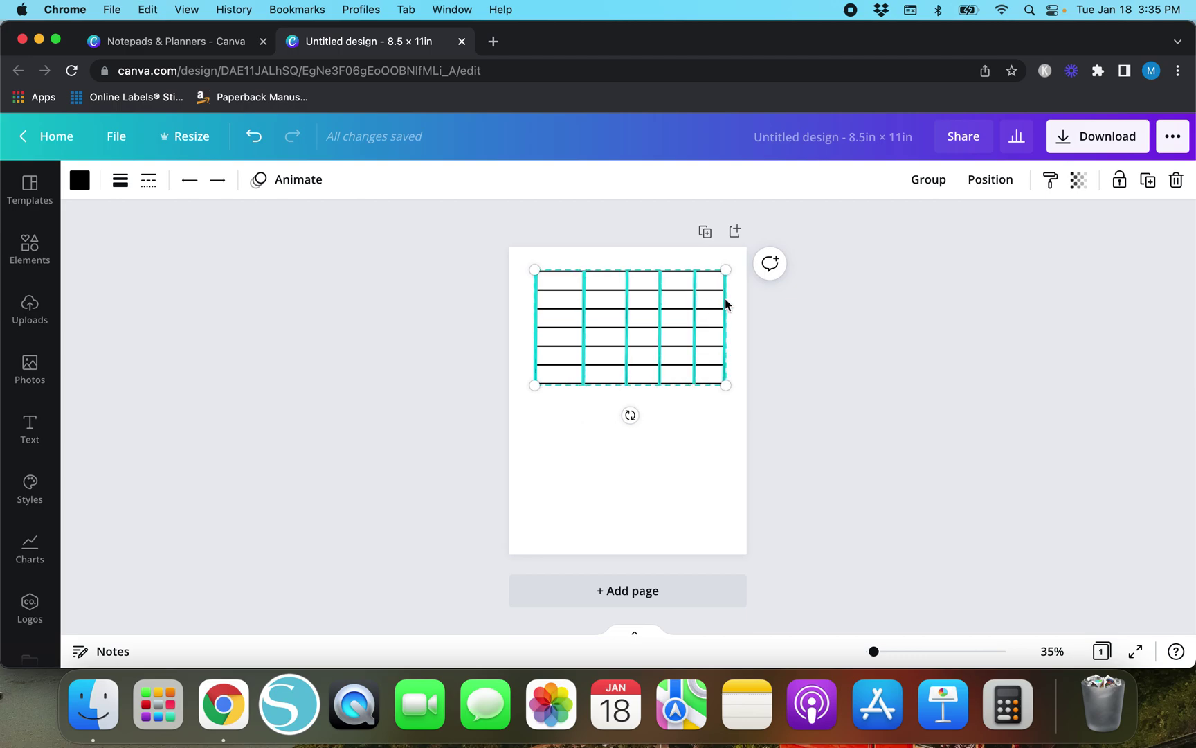
left_click(709, 289, "shift")
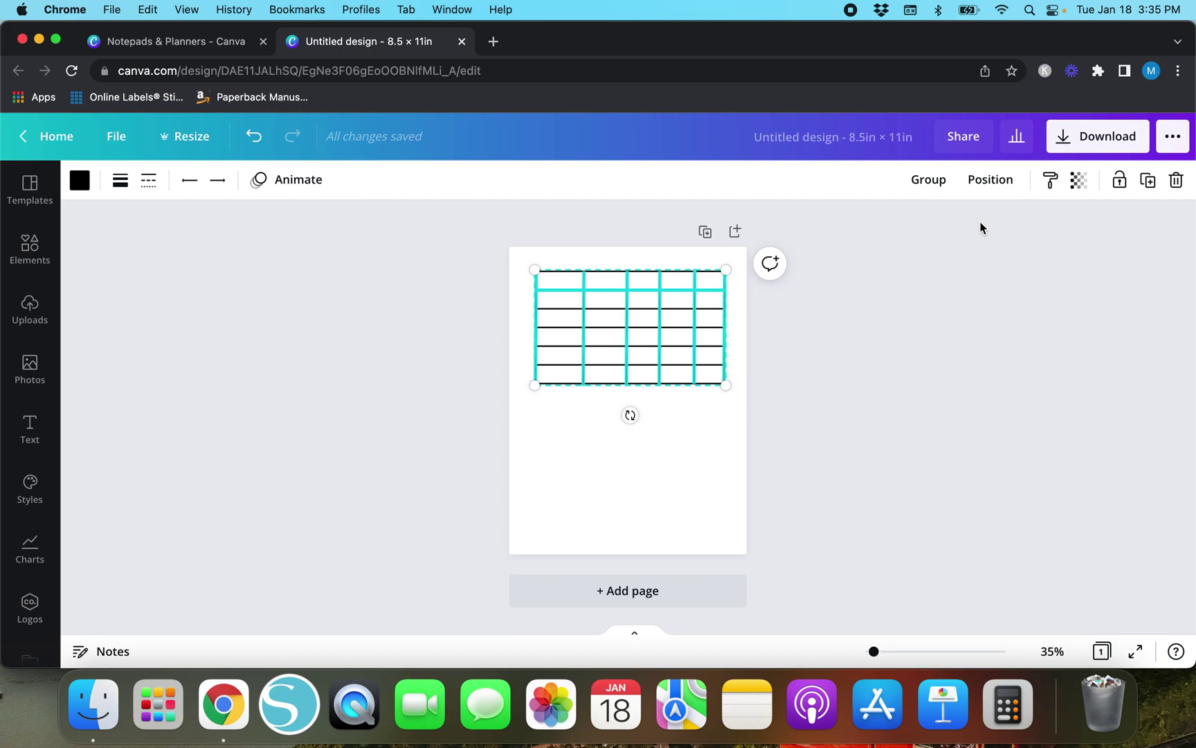
Try vertical Space evenly, undo it, then Tidy up the columns to equal width
left_click(990, 179)
left_click(796, 484)
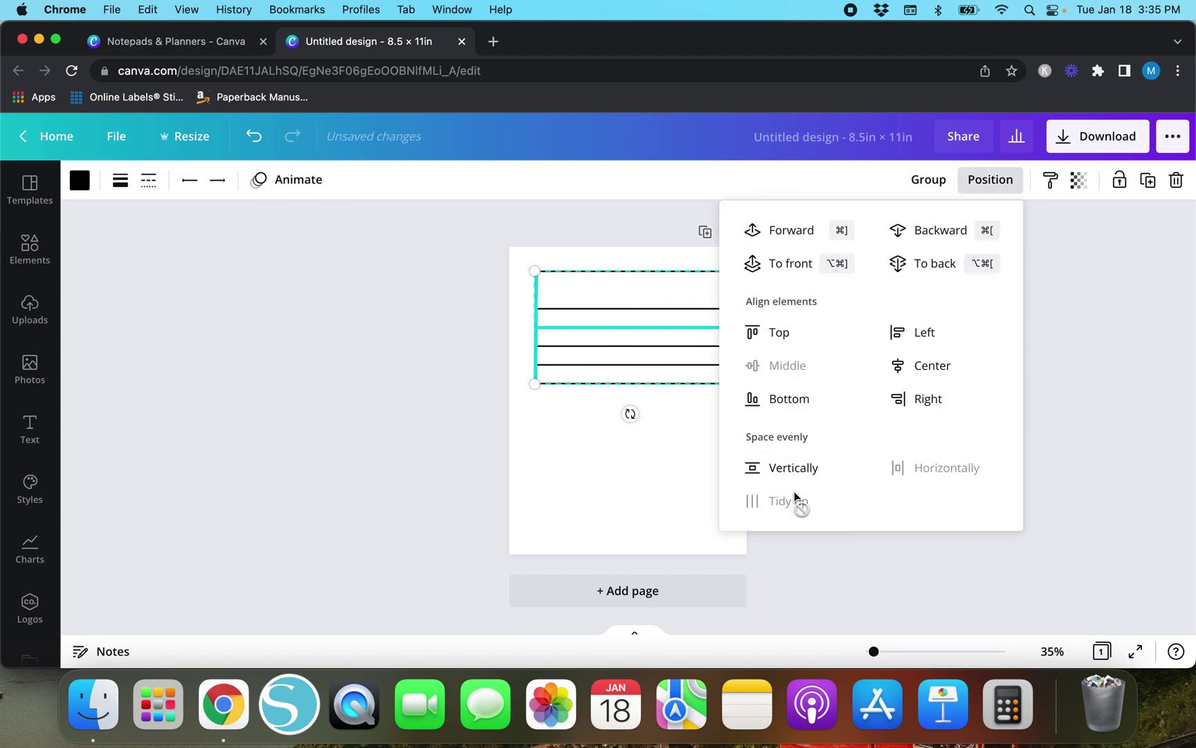
left_click(253, 137)
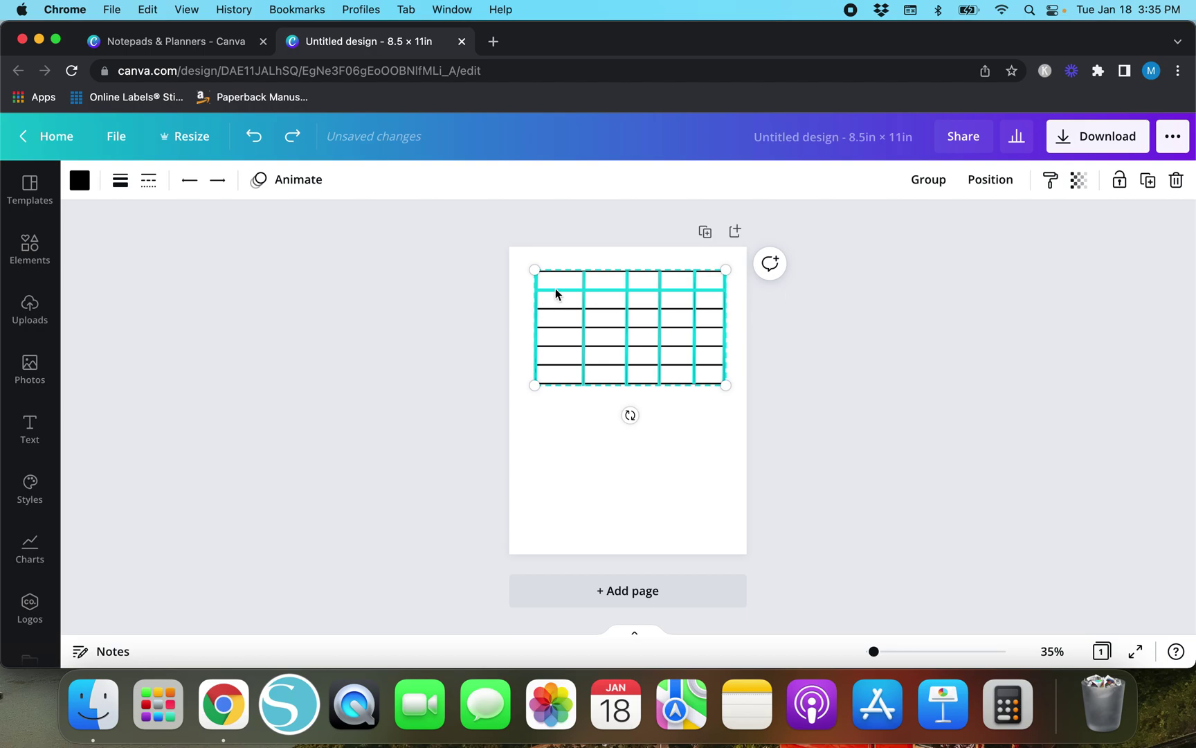
left_click(996, 181)
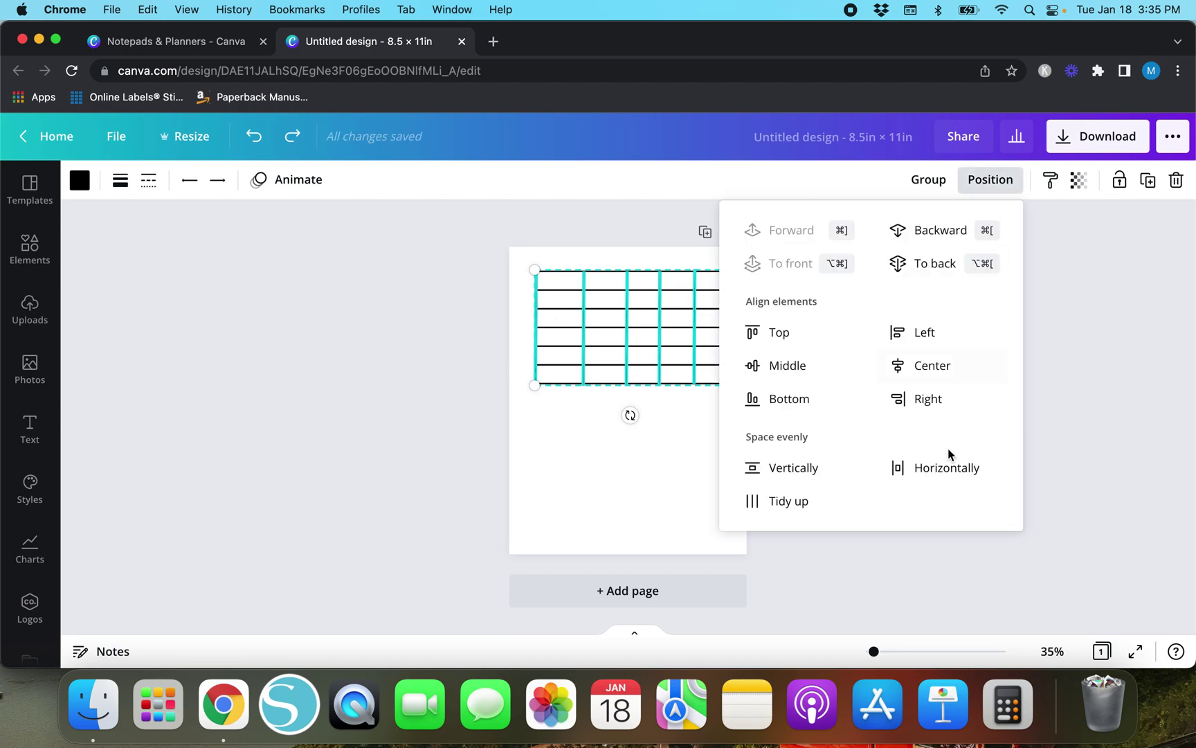
left_click(761, 500)
left_click(398, 412)
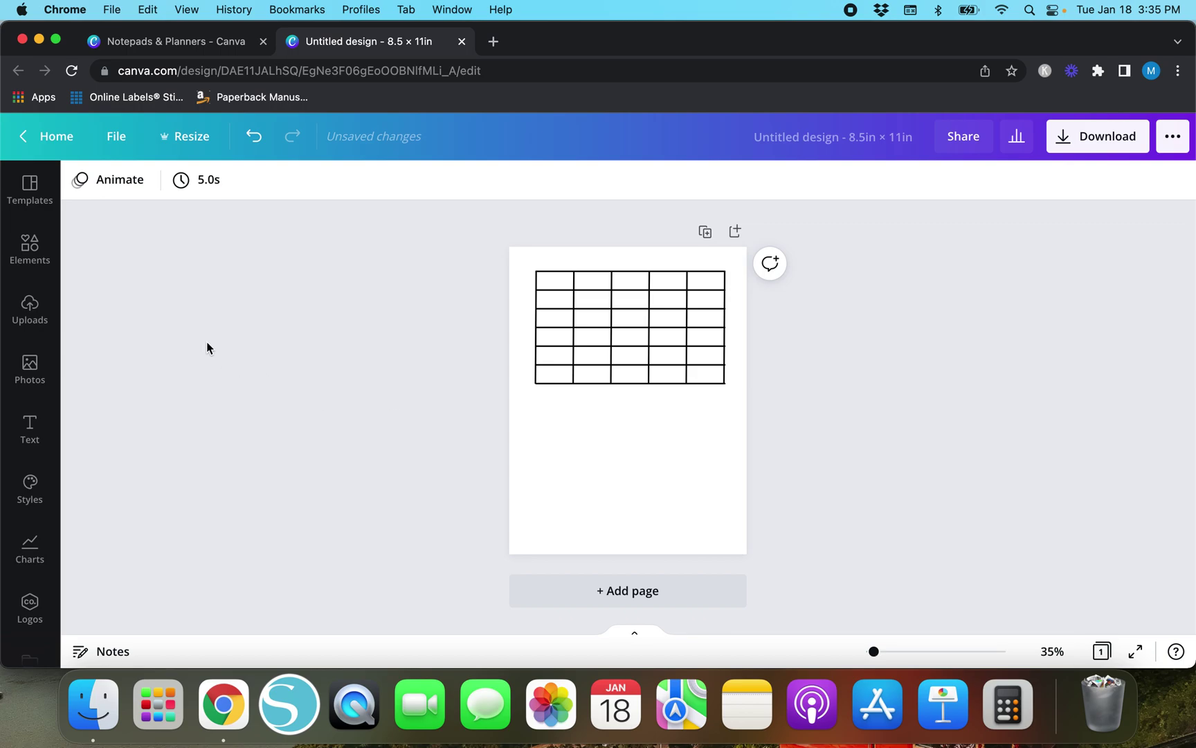
Marquee-select every line of the table grid and delete it from the page
left_click_drag(417, 249, 795, 446)
left_click(171, 40)
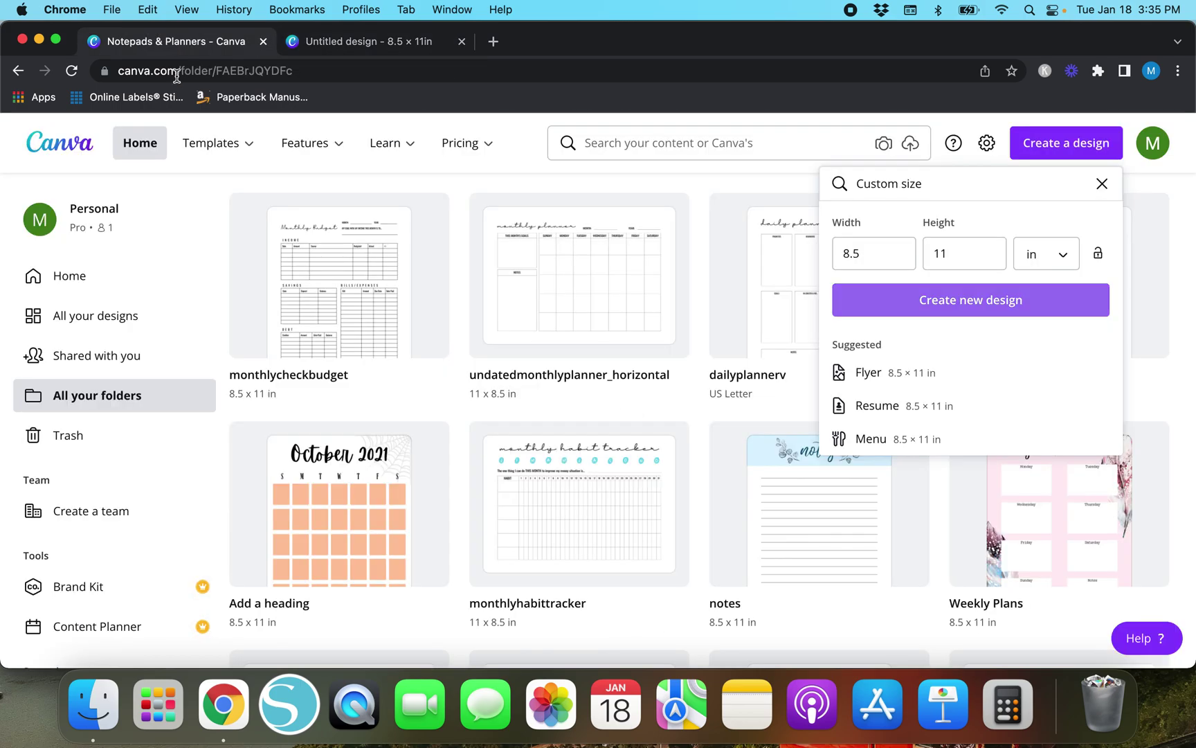
scroll(456, 548, "down", 4)
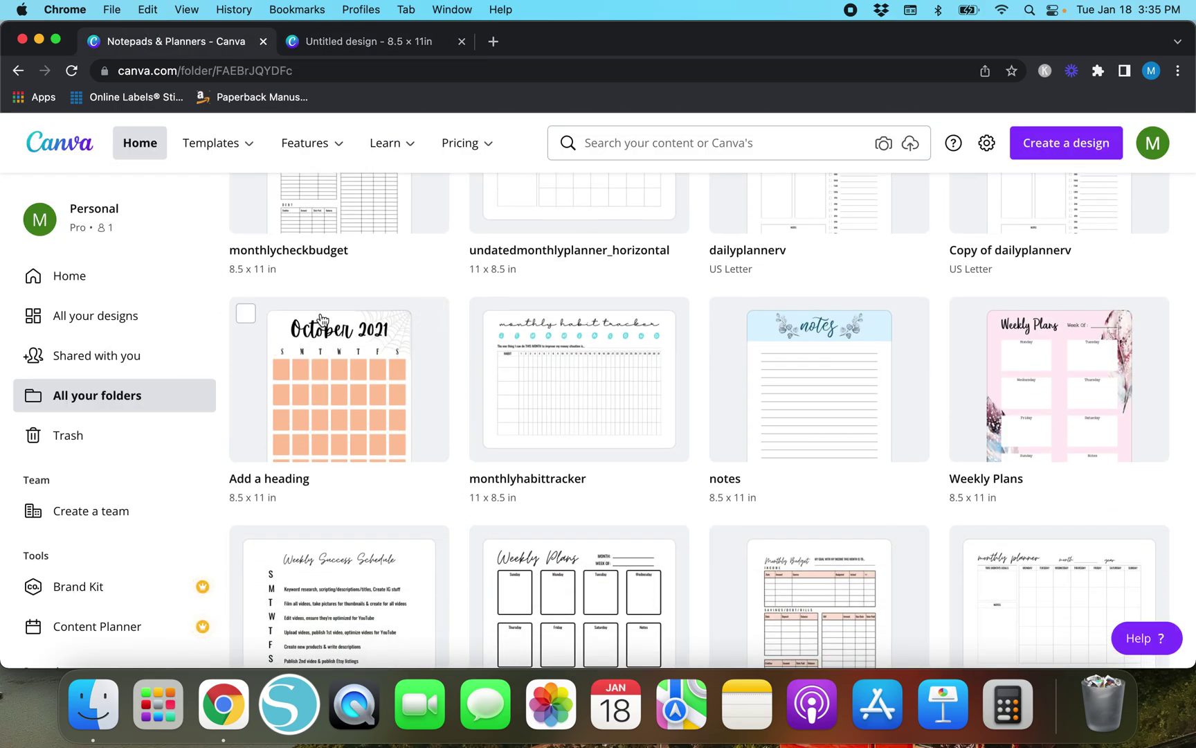
left_click(408, 44)
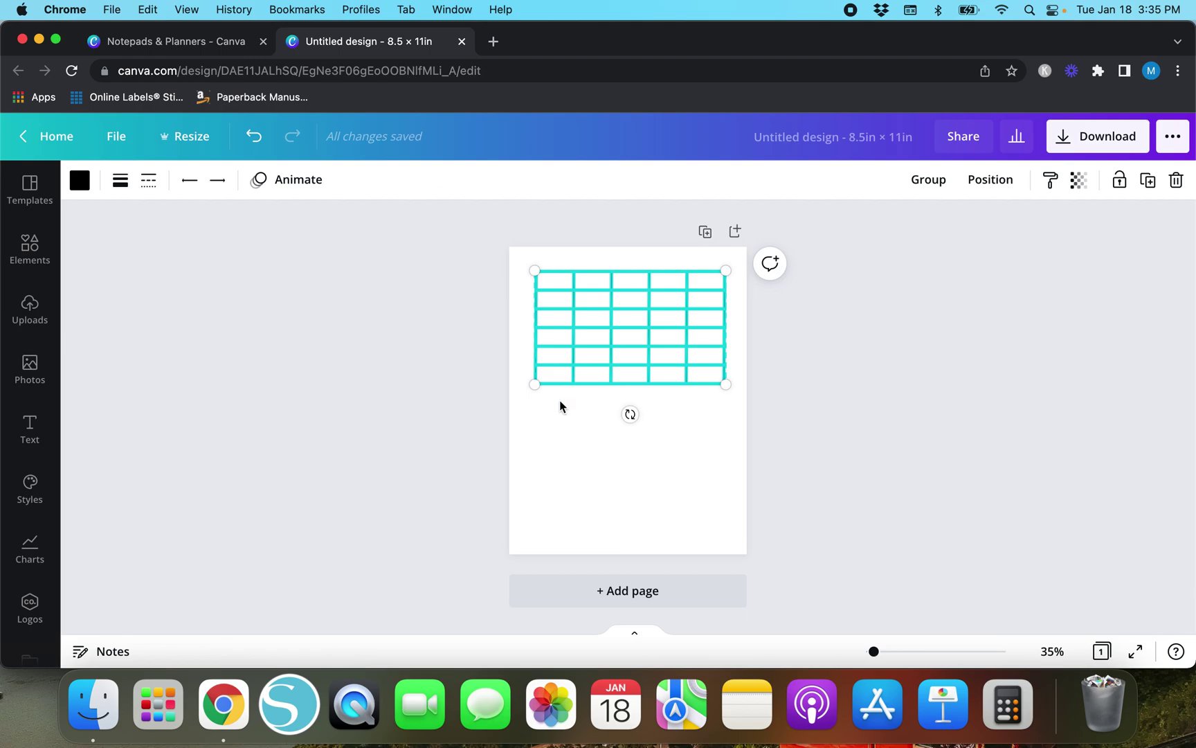
key("Delete")
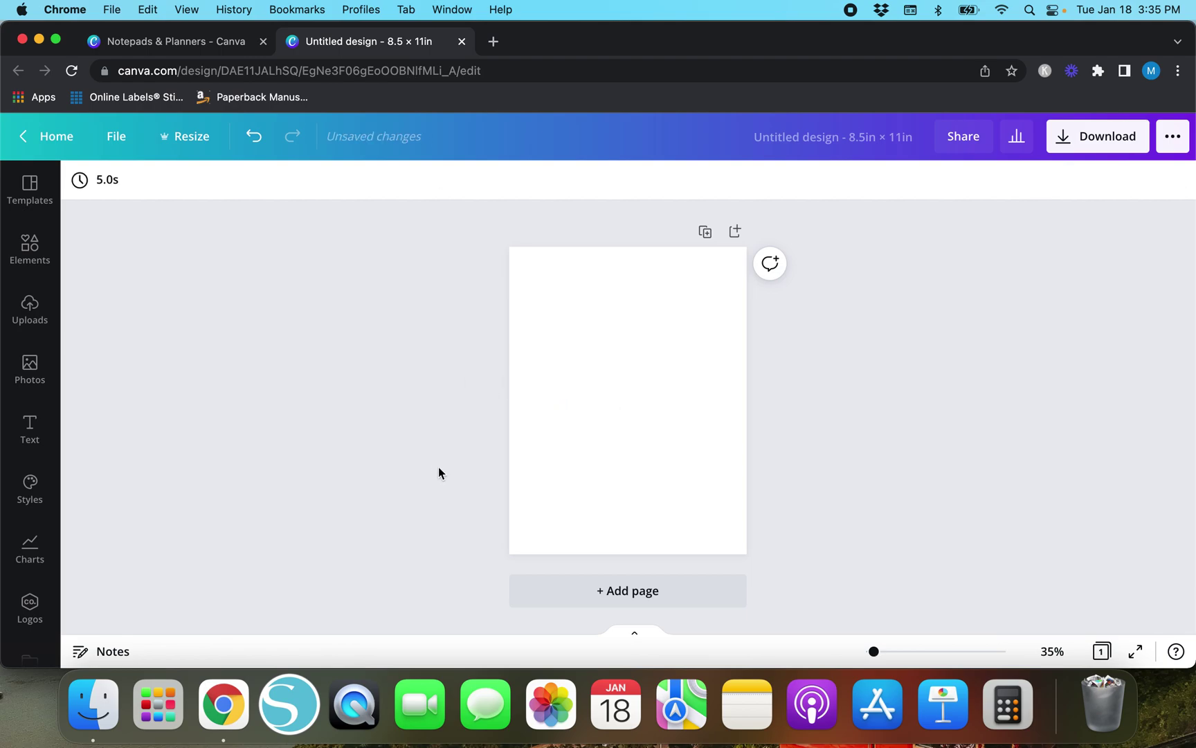
Add a pink rectangle, shrink it to a small top-left block, and drag out copies toward the right
key("super+v")
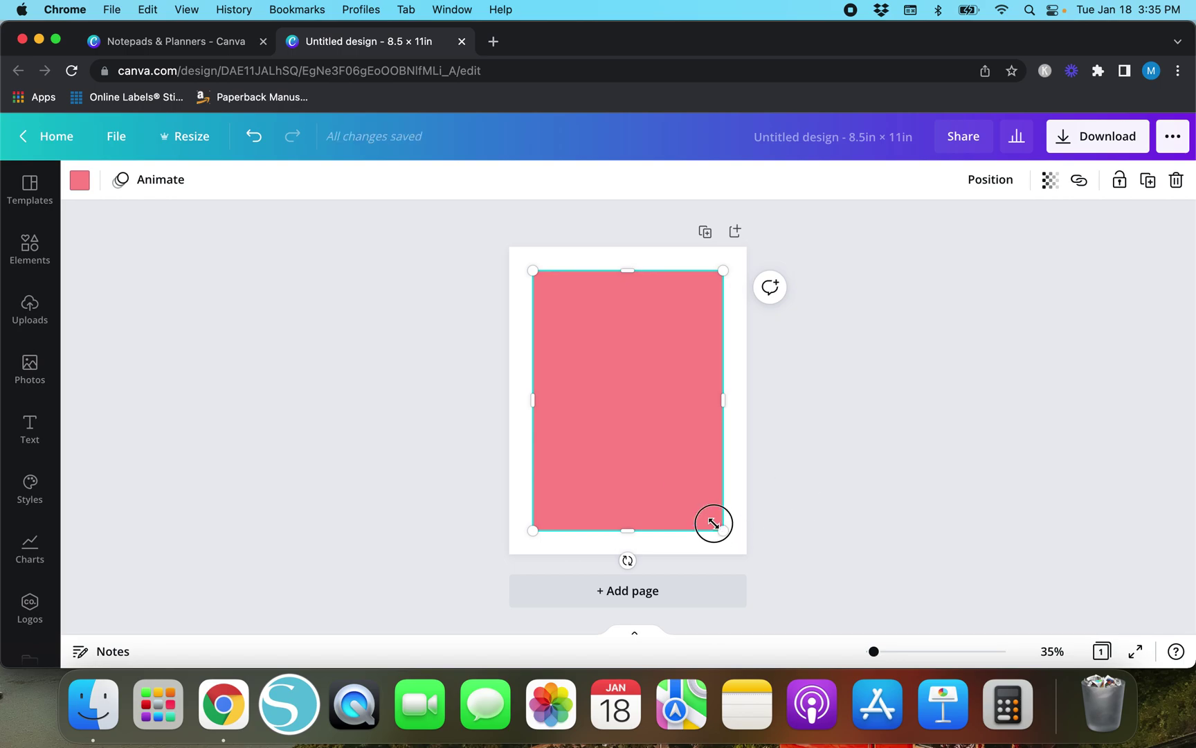
left_click_drag(717, 524, 564, 296)
left_click(478, 331)
left_click(549, 299)
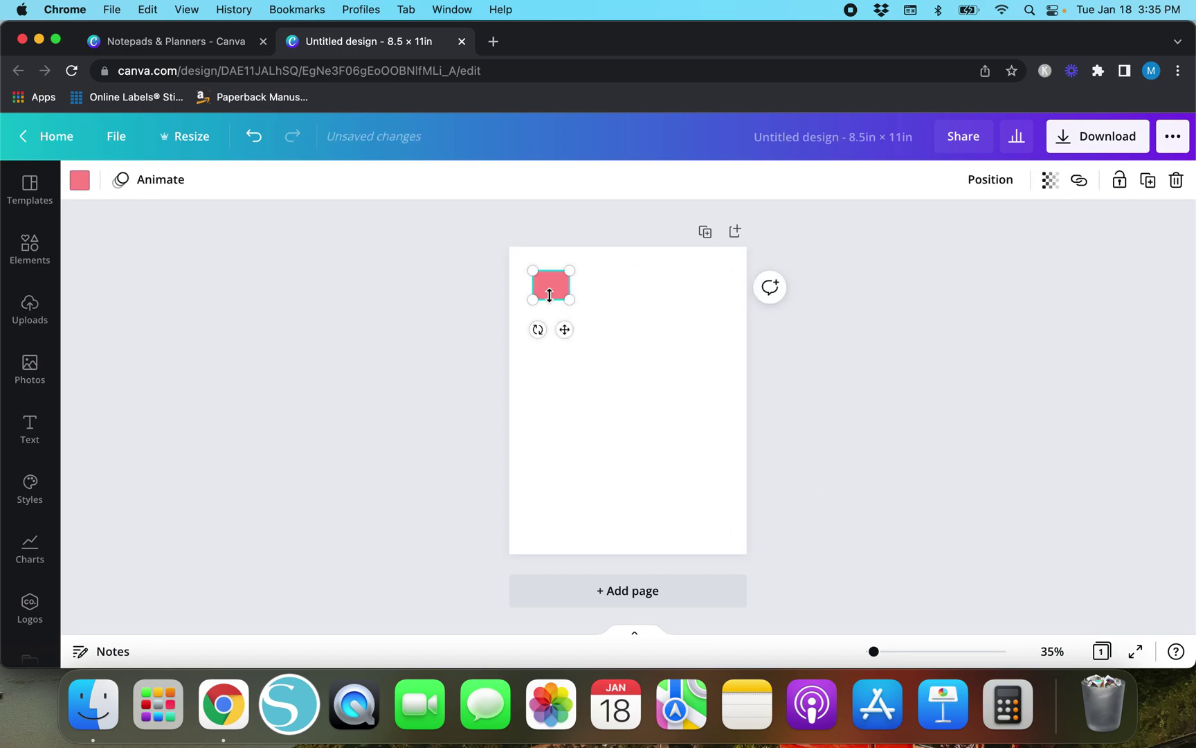
left_click_drag(550, 299, 707, 291)
Select all the pink squares, try Tidy up to space them in a row, then undo it
left_click(454, 318)
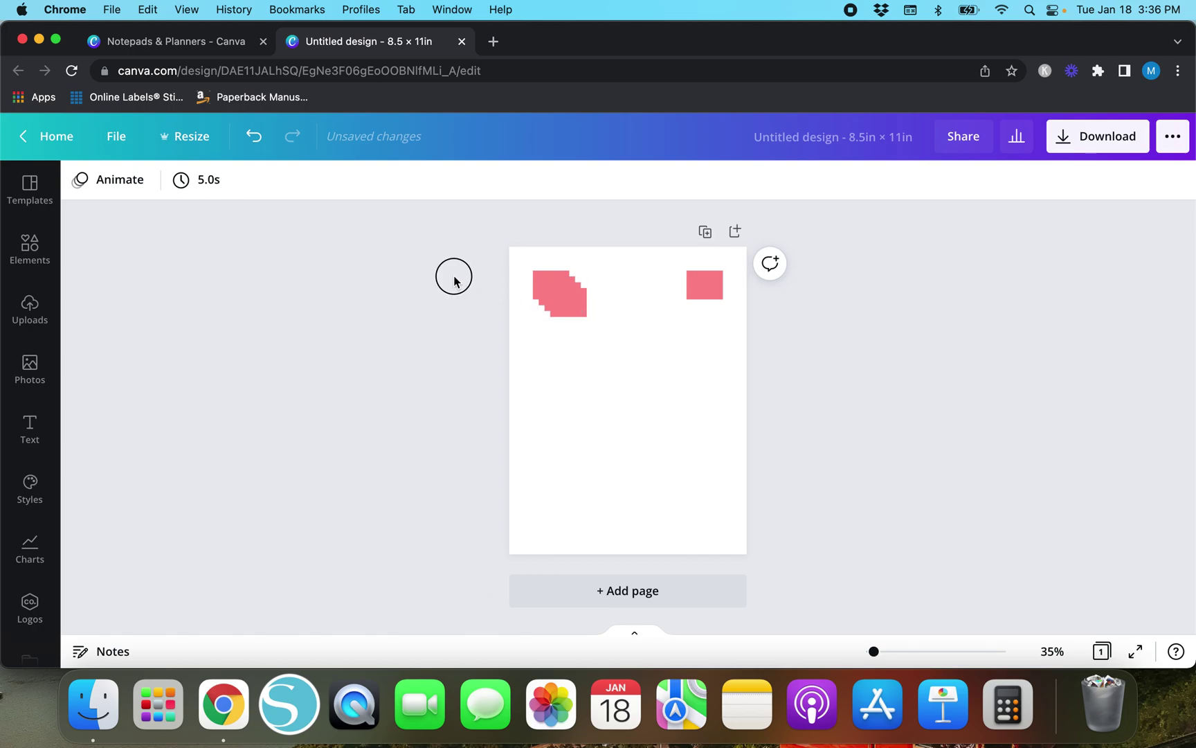
left_click_drag(454, 276, 737, 323)
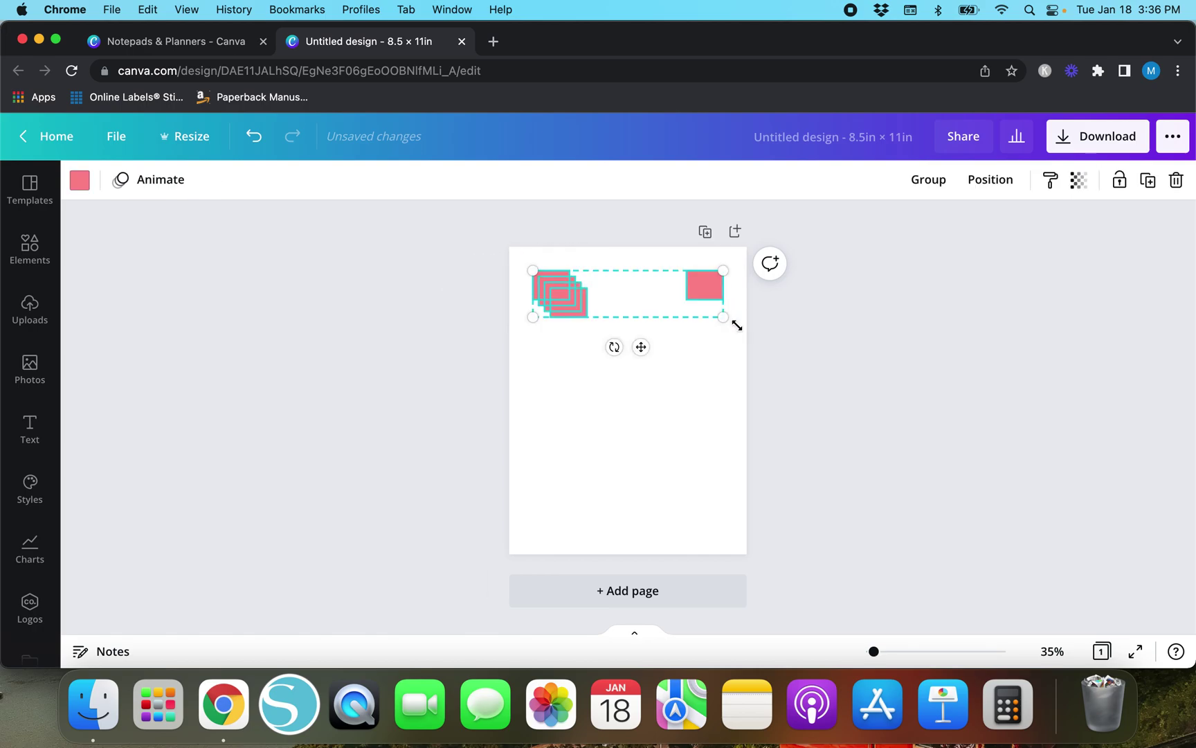
left_click(995, 179)
left_click(794, 499)
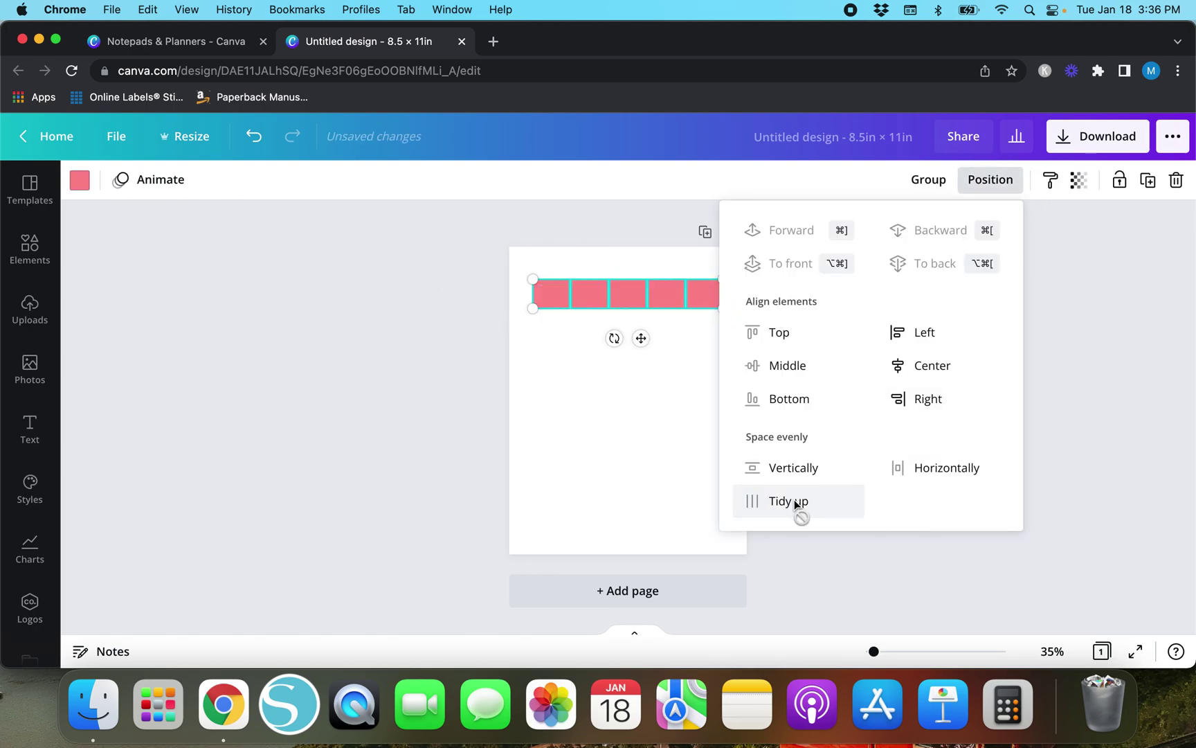
left_click(562, 509)
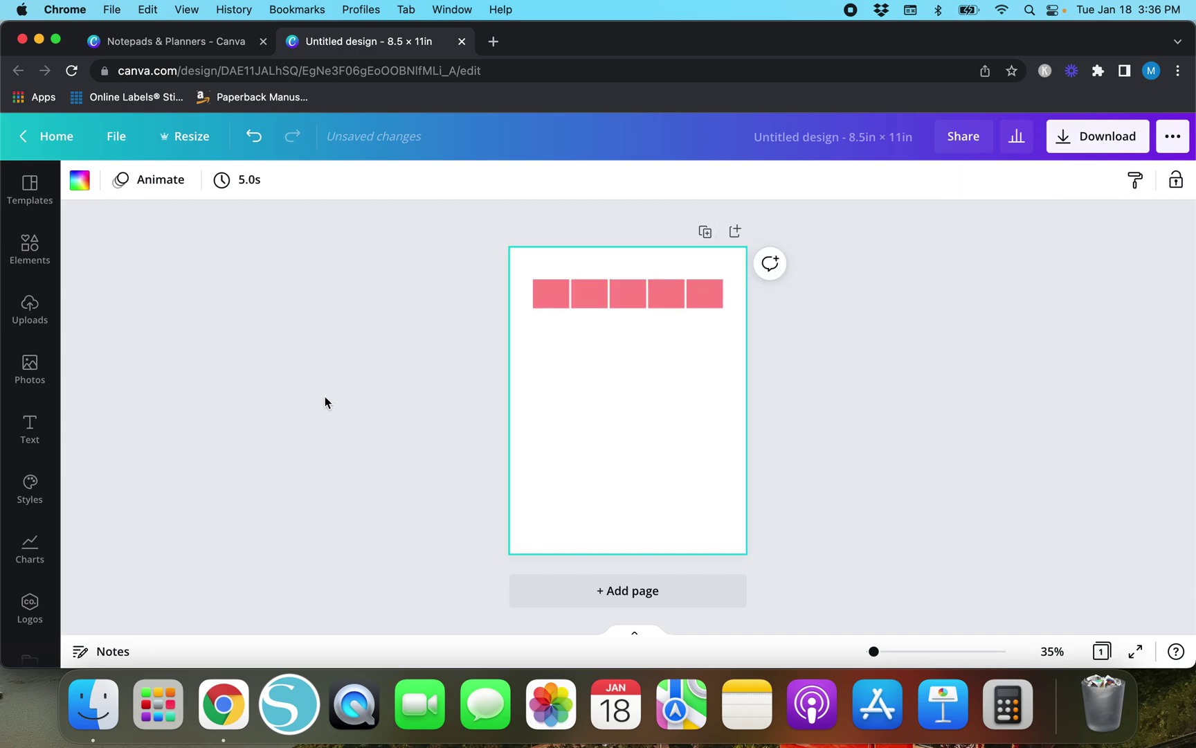
left_click(253, 137)
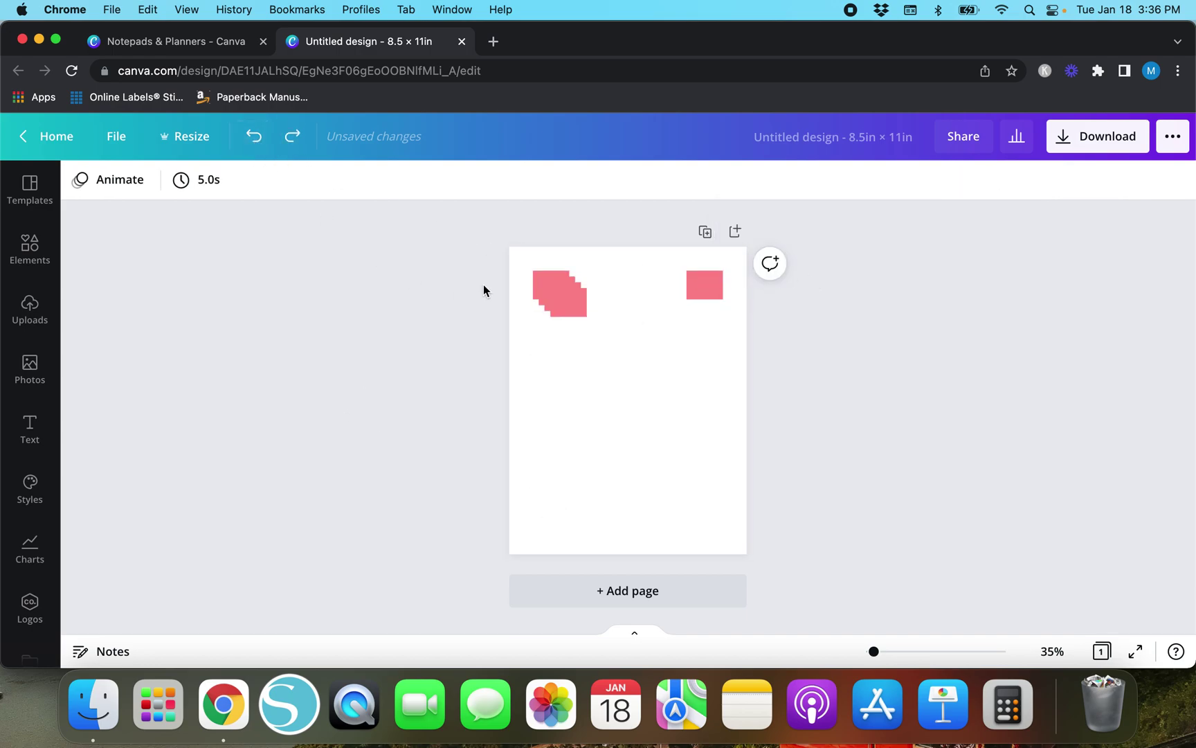
Reselect the squares, try Horizontally to spread them left to right, then undo it
left_click_drag(453, 257, 765, 339)
left_click(996, 184)
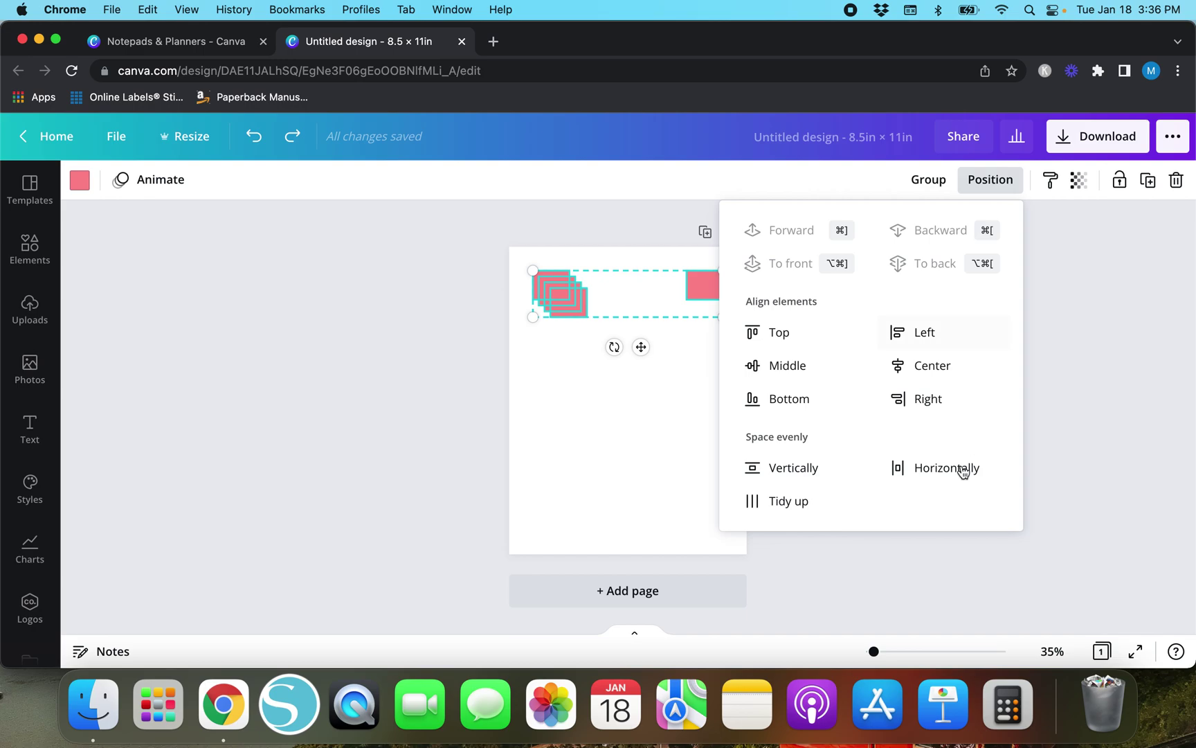
left_click(918, 469)
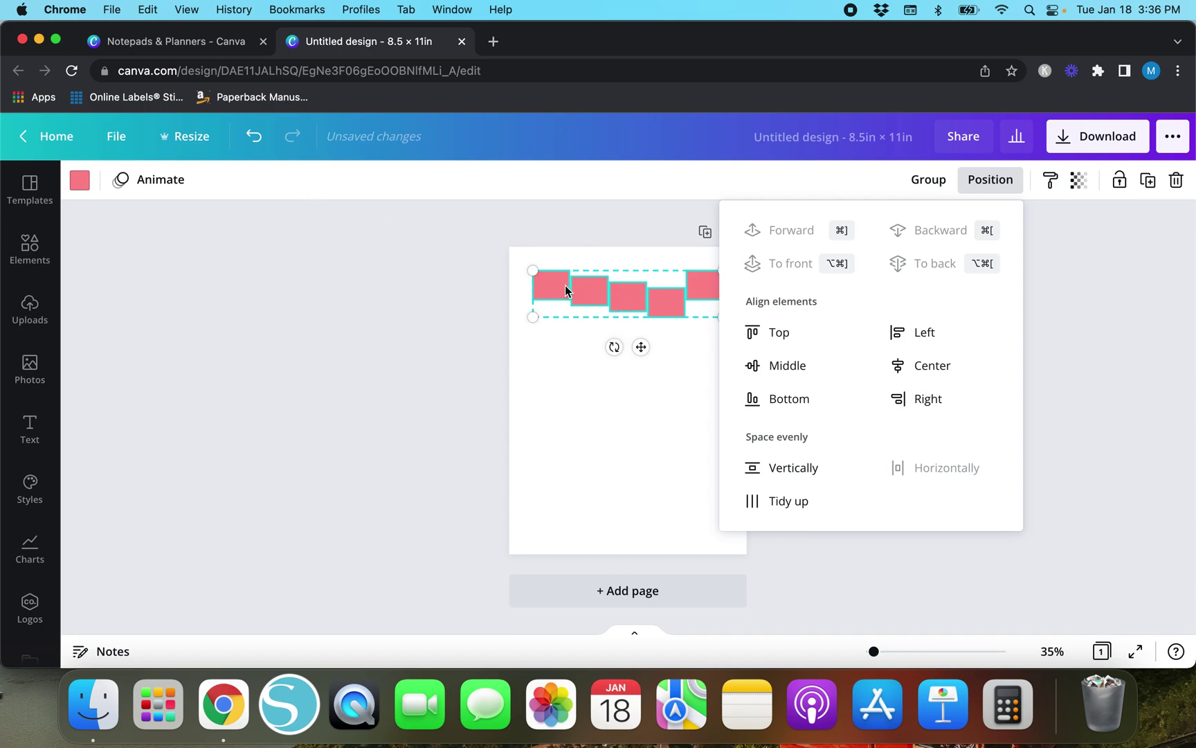
left_click(253, 136)
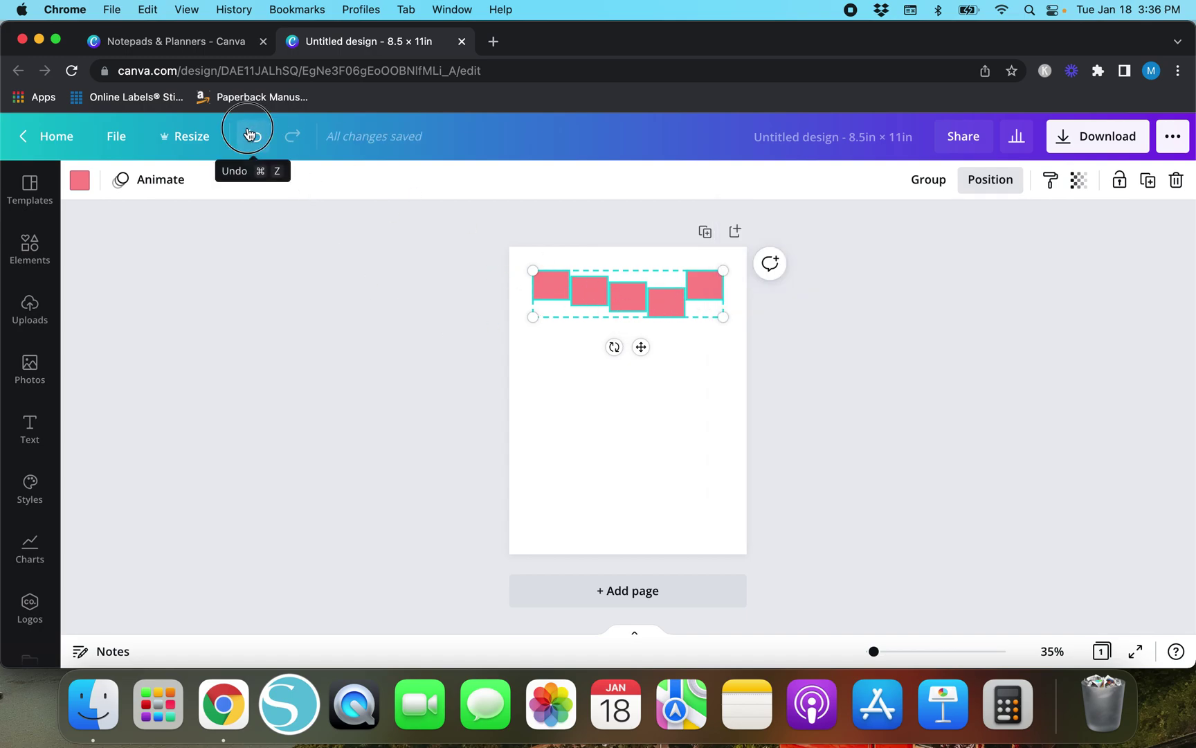
Try Vertically, then settle on Tidy up for one evenly spaced row of squares
left_click(991, 183)
left_click(782, 467)
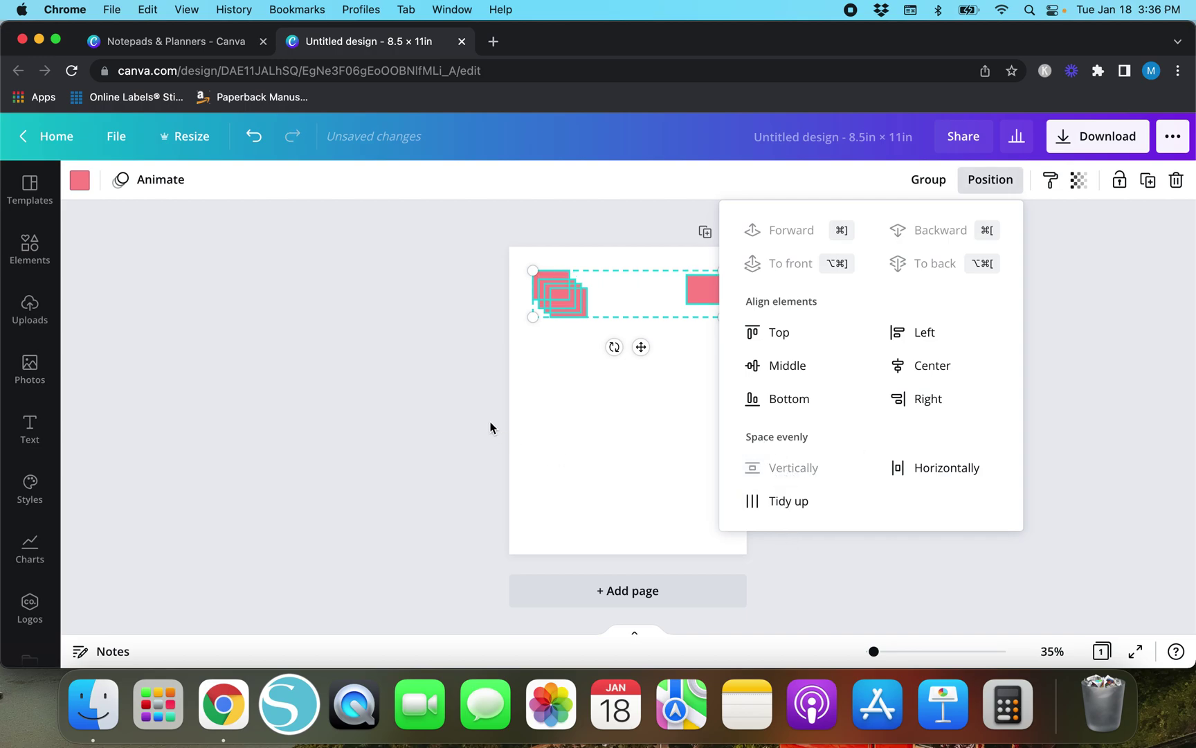
left_click(782, 510)
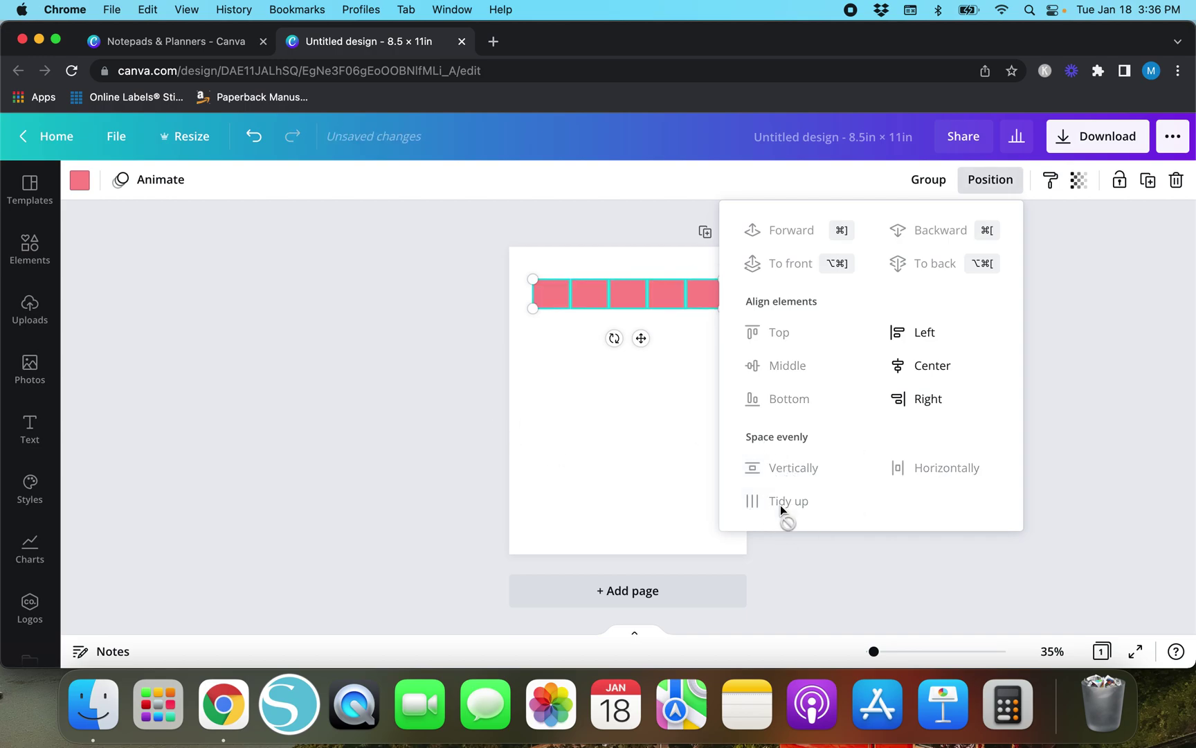
left_click(377, 376)
left_click(379, 376)
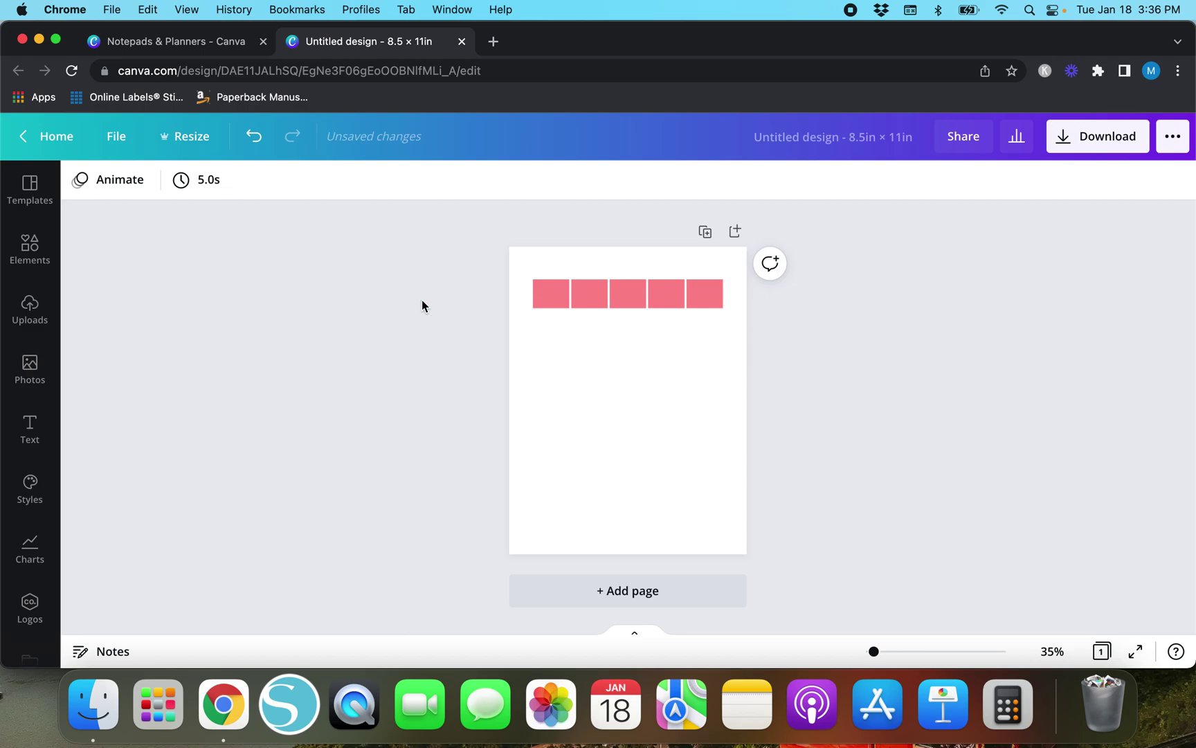